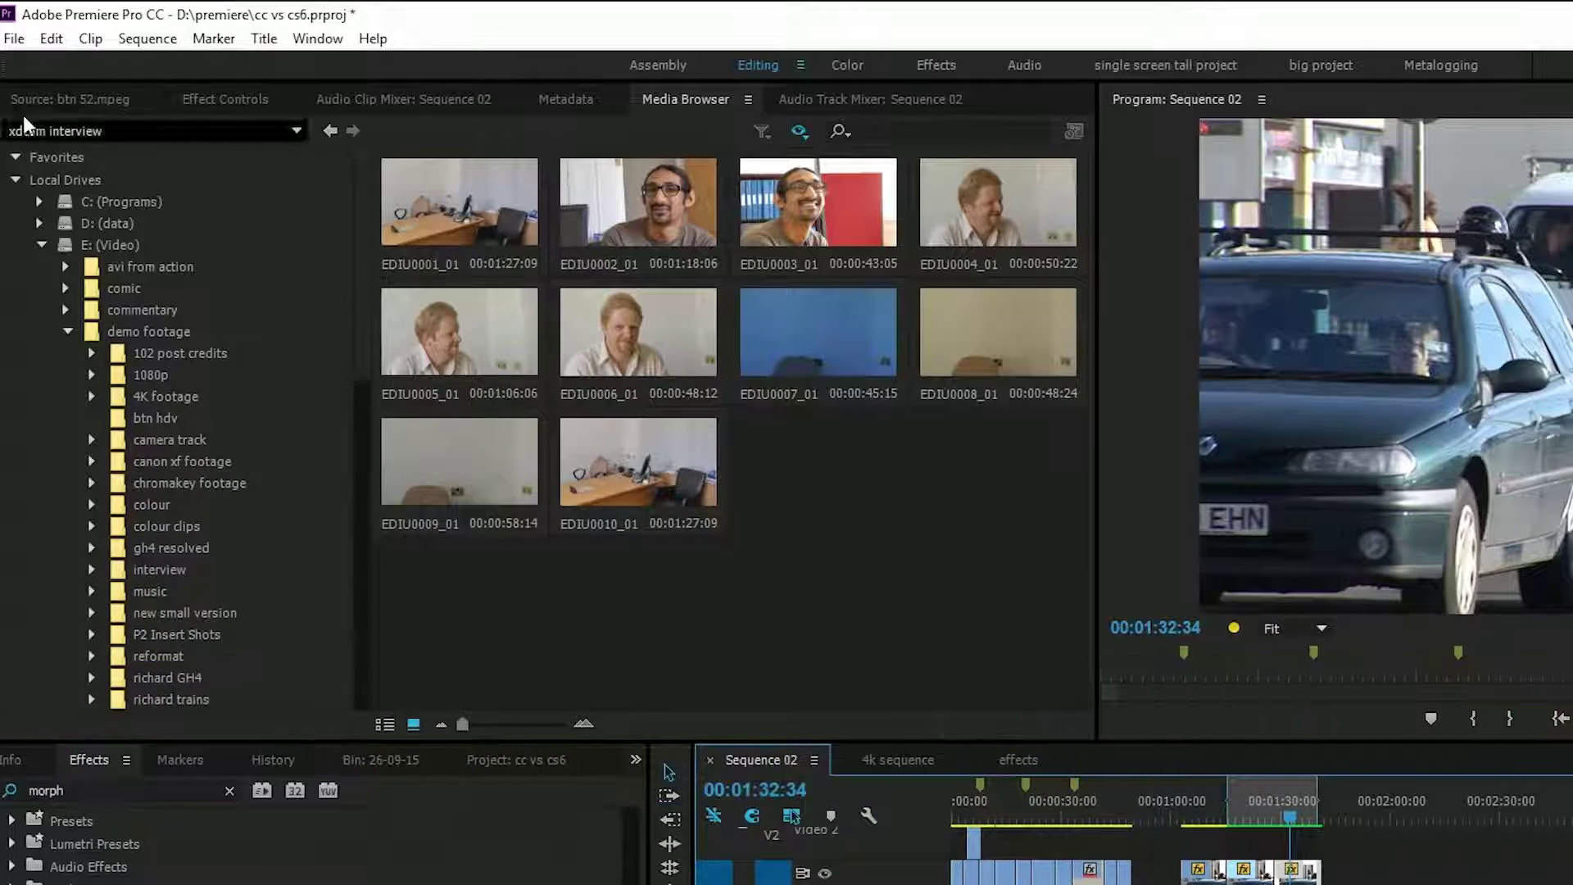
Open the File menu of the cc vs cs6 project to reach Project Manager.
left_click(14, 38)
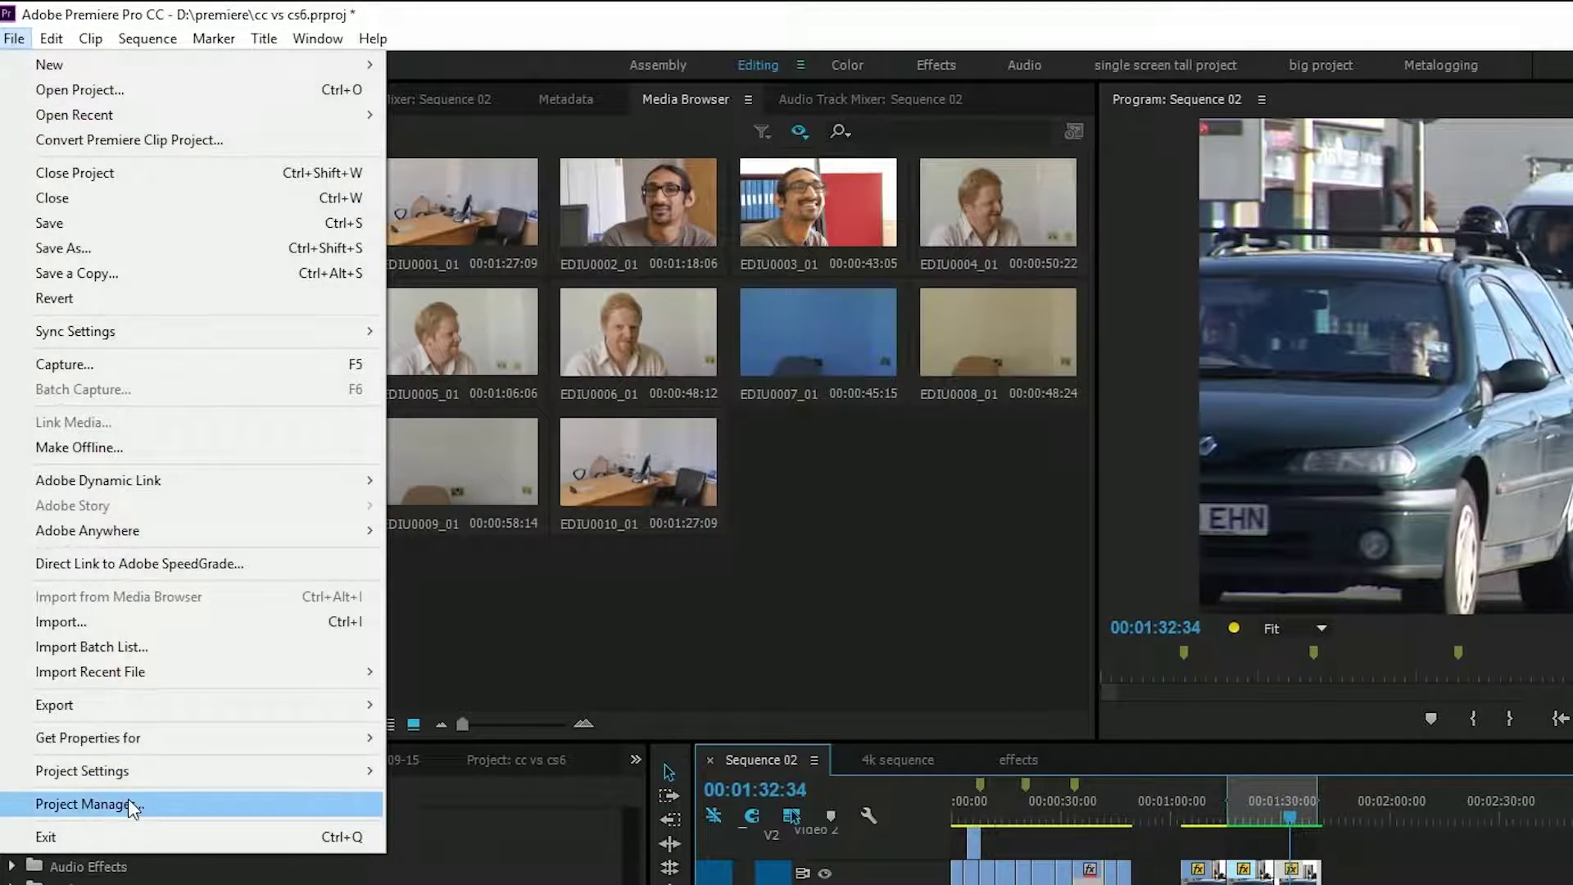
Open Project Manager and reposition its window to review the sequence list.
left_click(131, 807)
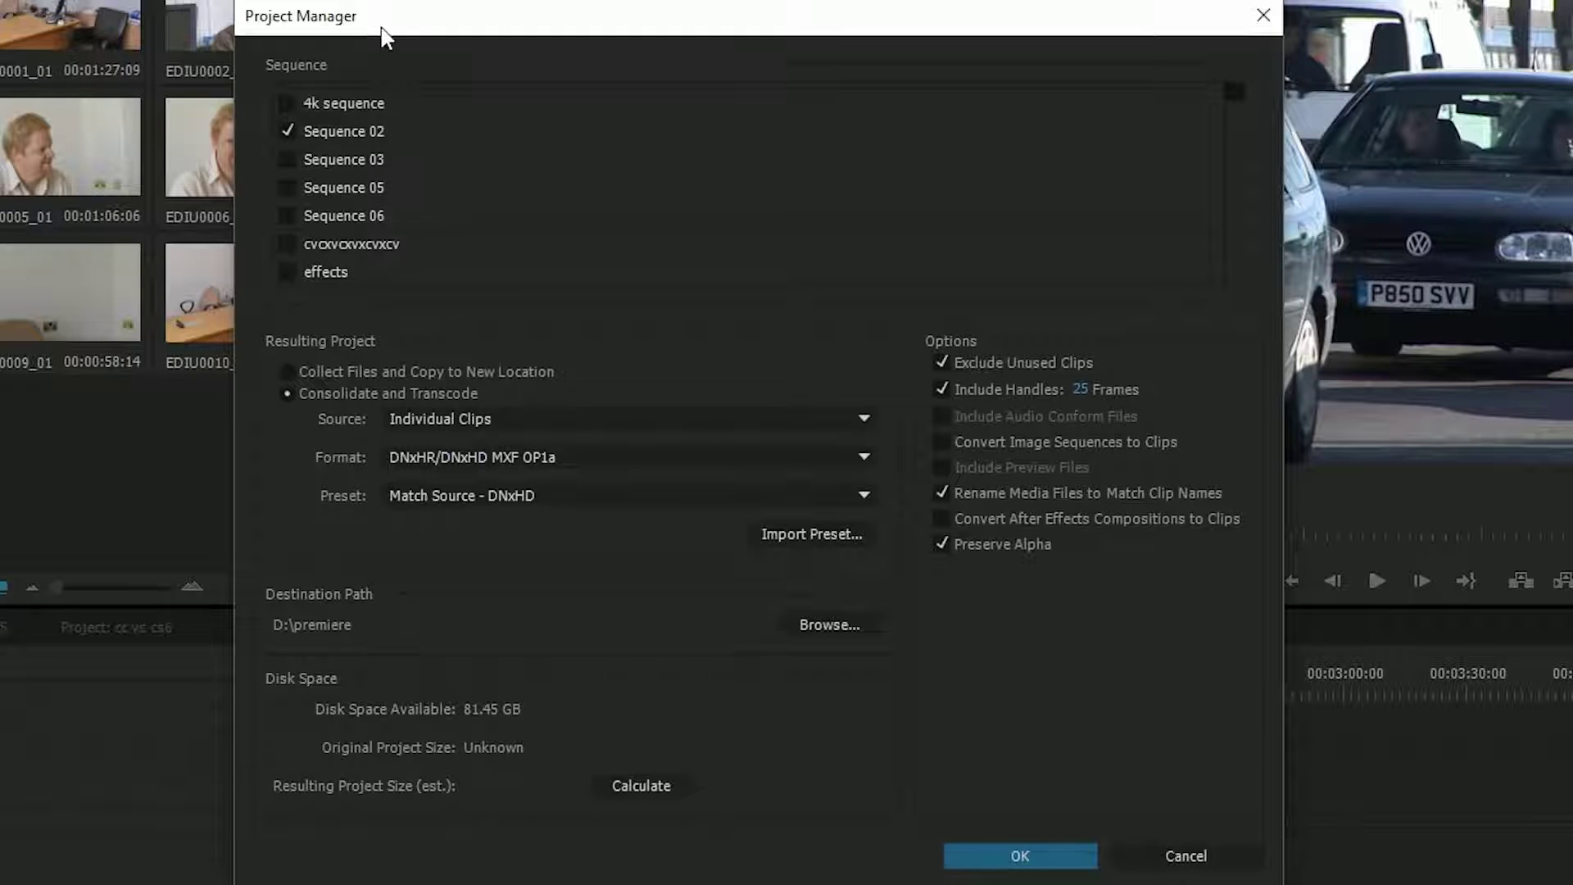
left_click_drag(385, 33, 595, 10)
left_click(499, 119)
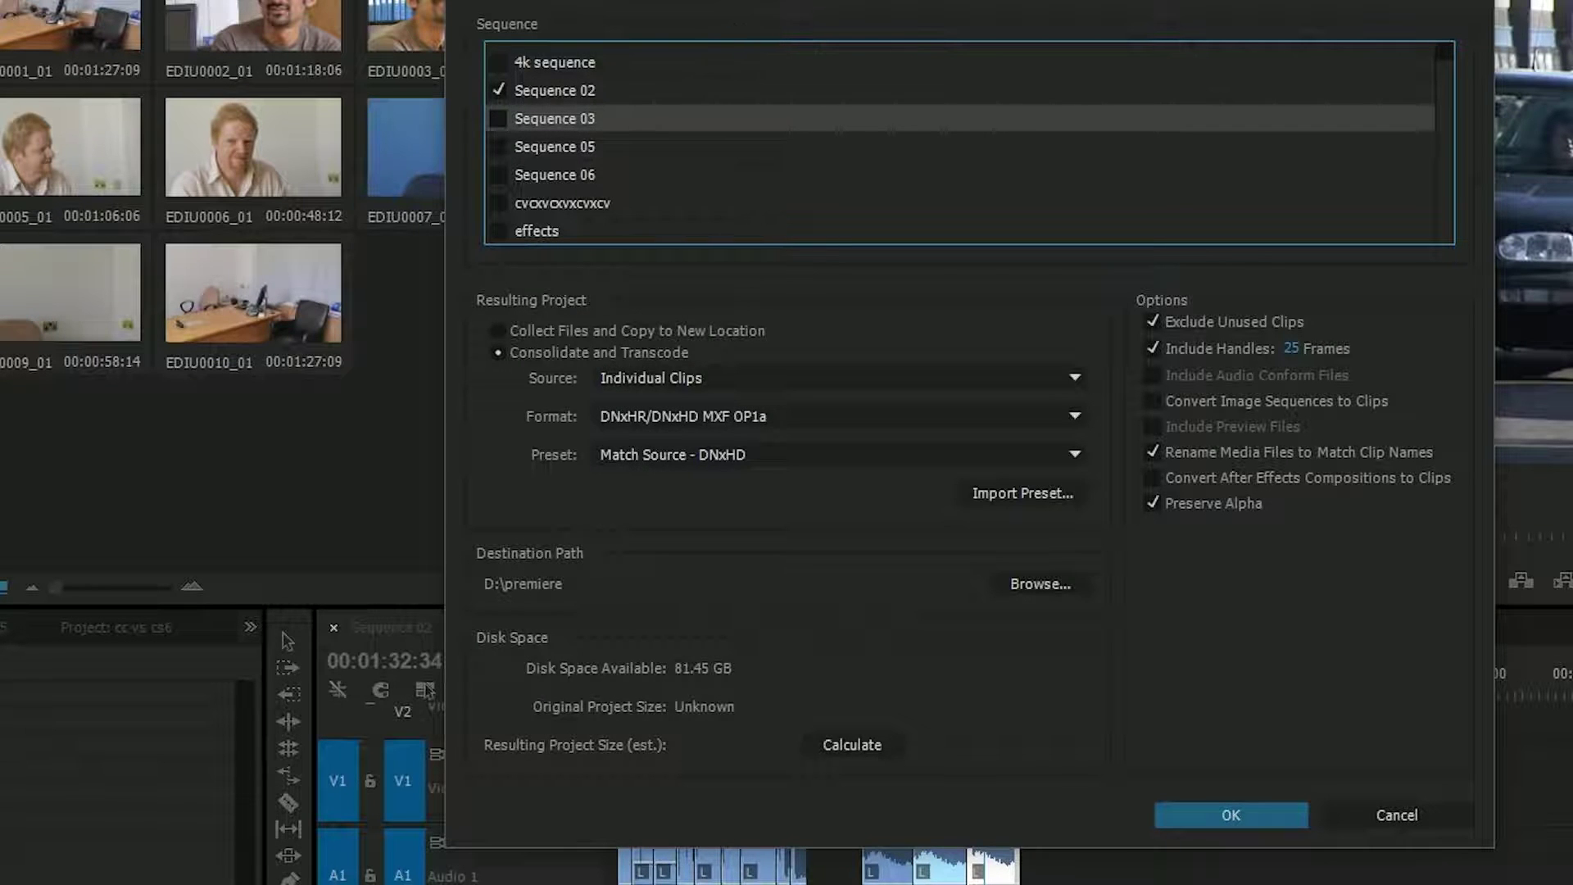
left_click_drag(762, 38, 509, 21)
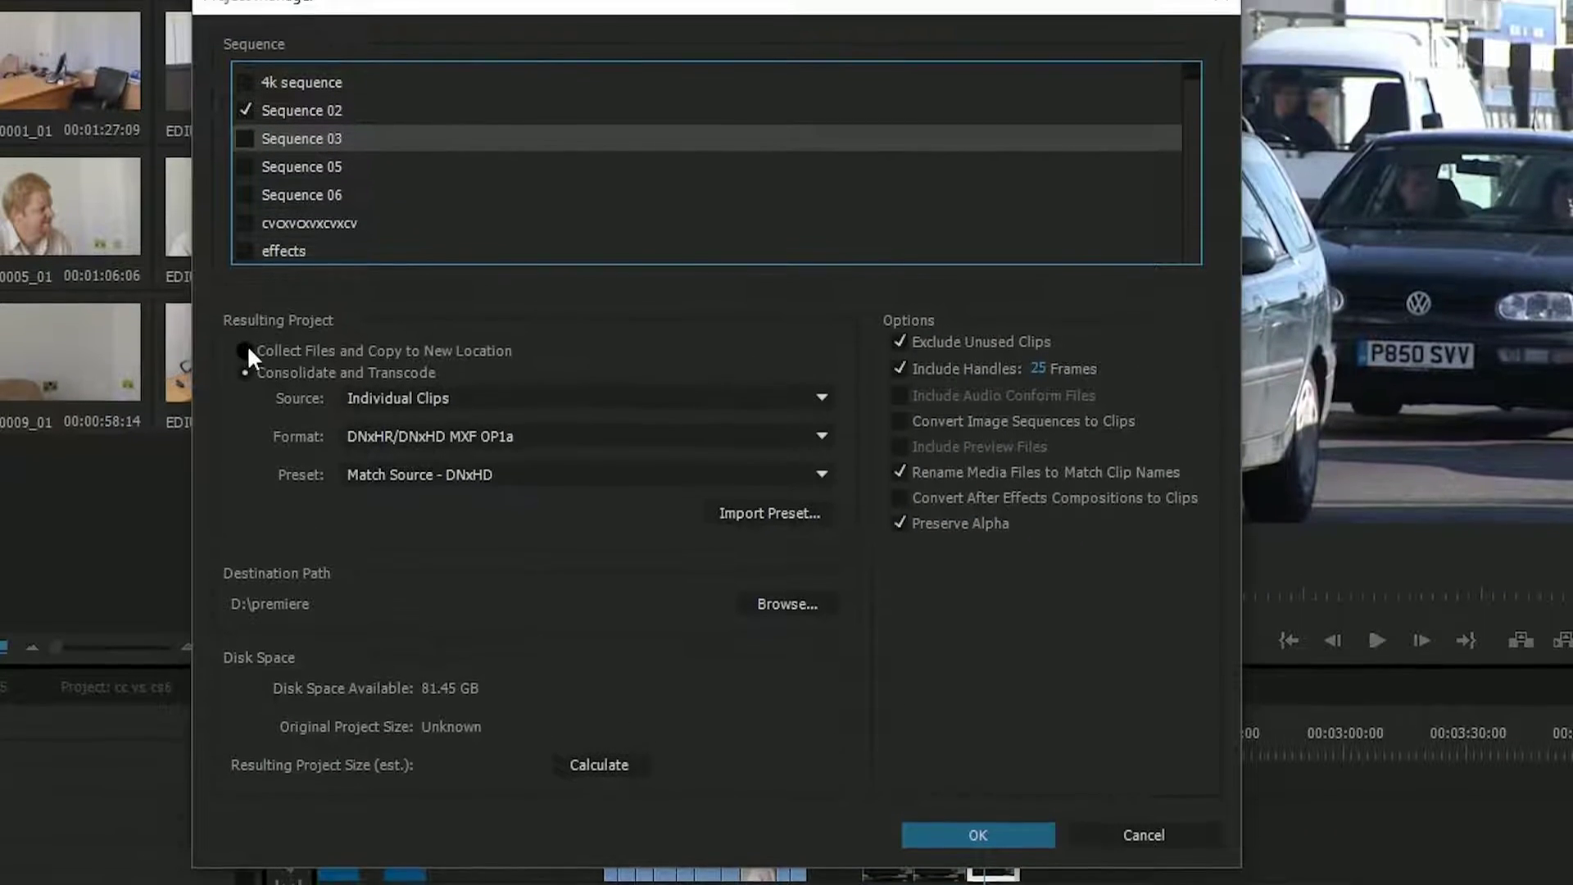
Choose Collect Files and Copy to New Location and untick Include Preview Files.
left_click(362, 314)
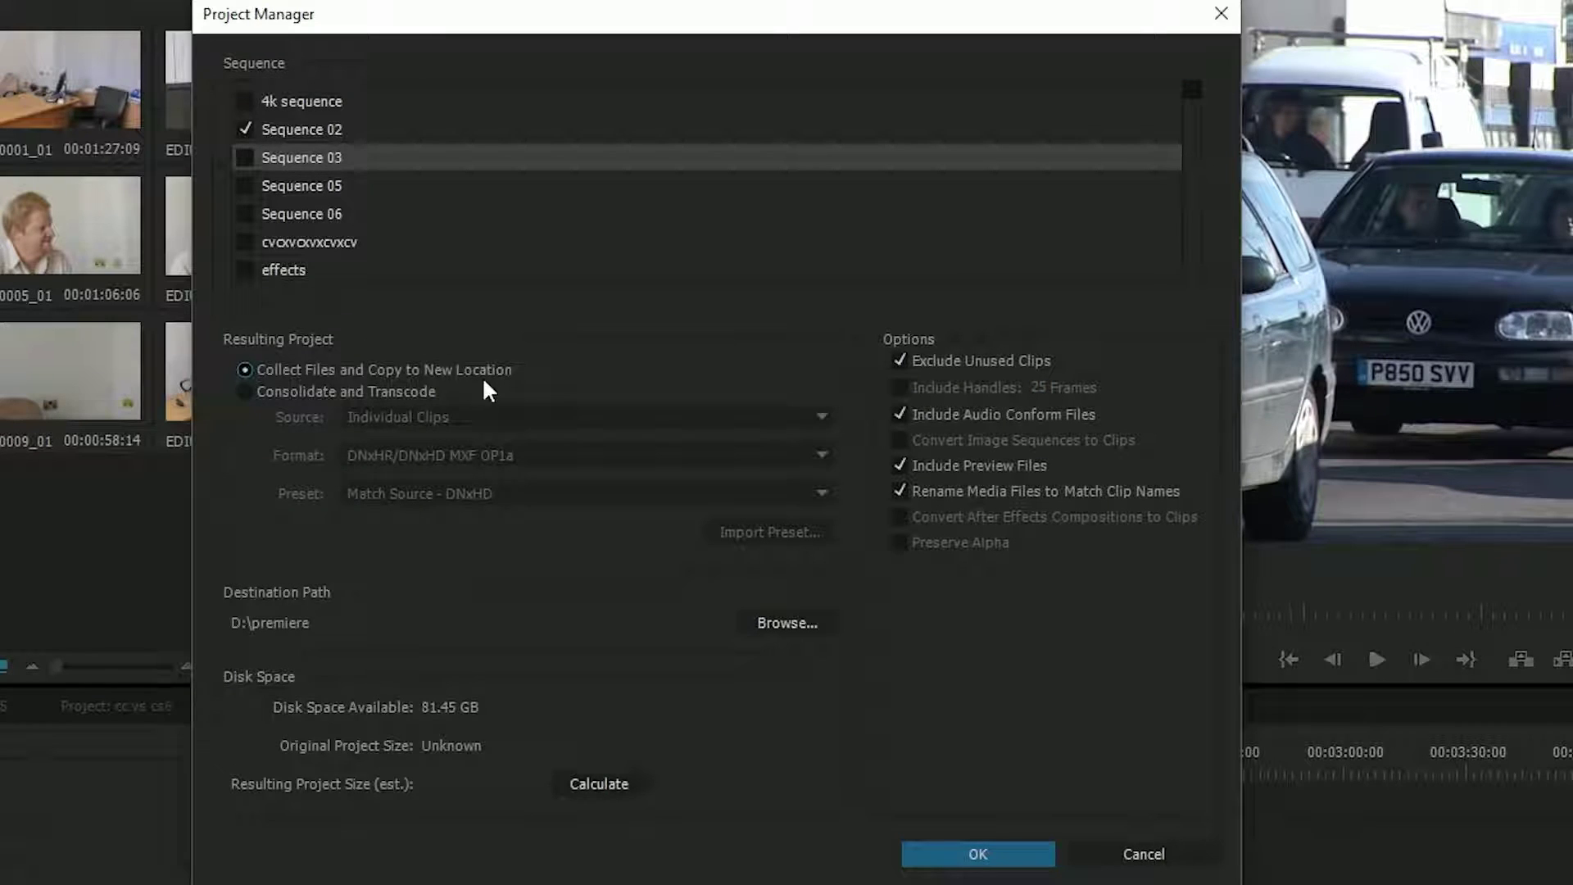
left_click(269, 388)
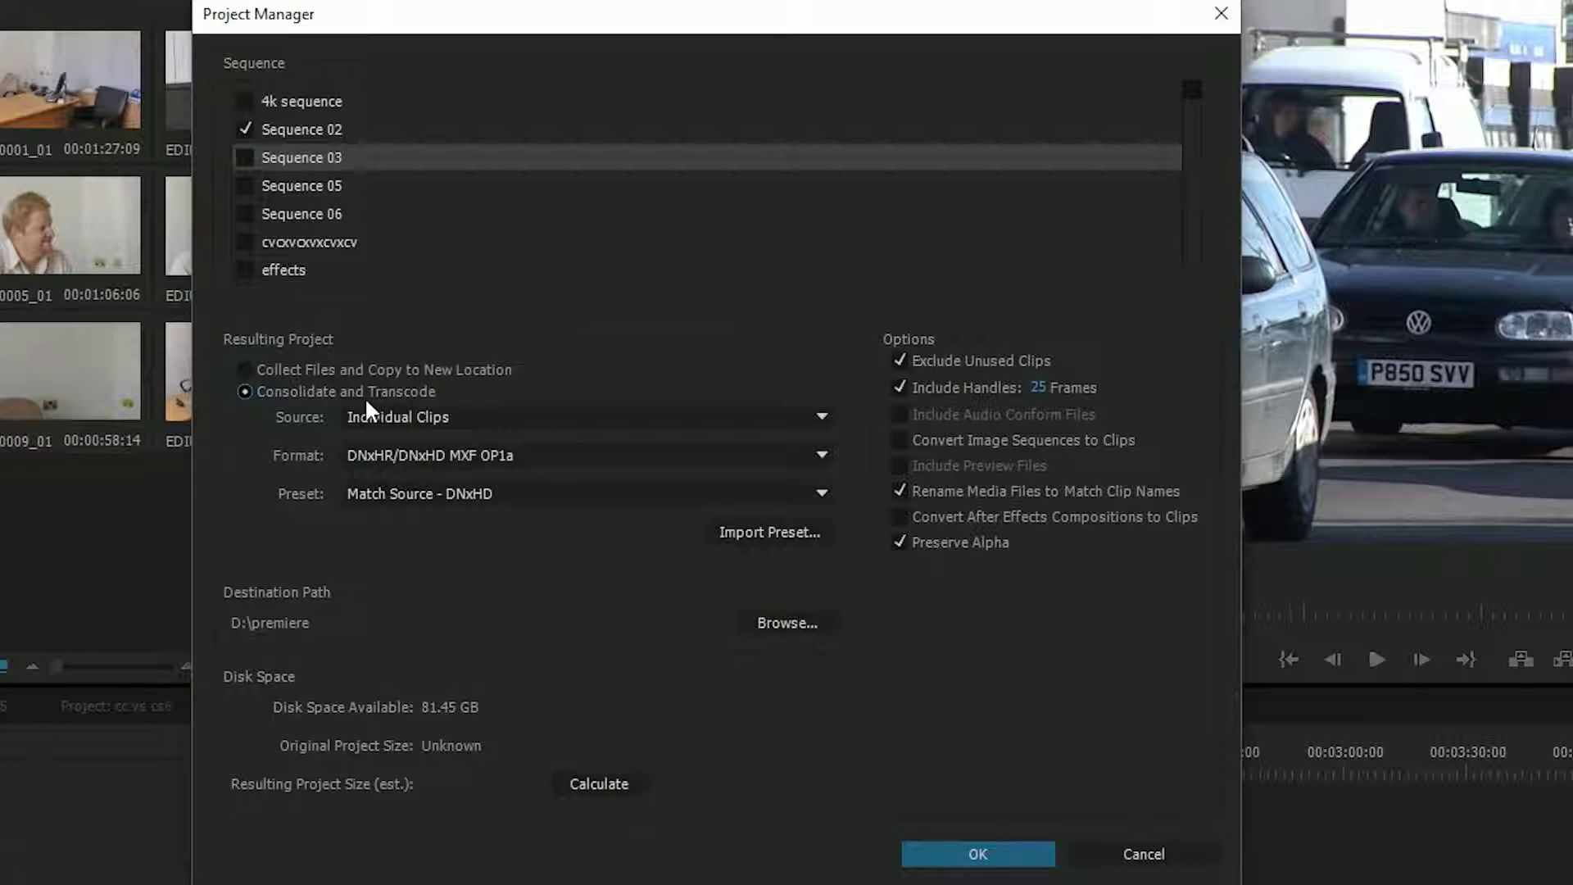
key("Up")
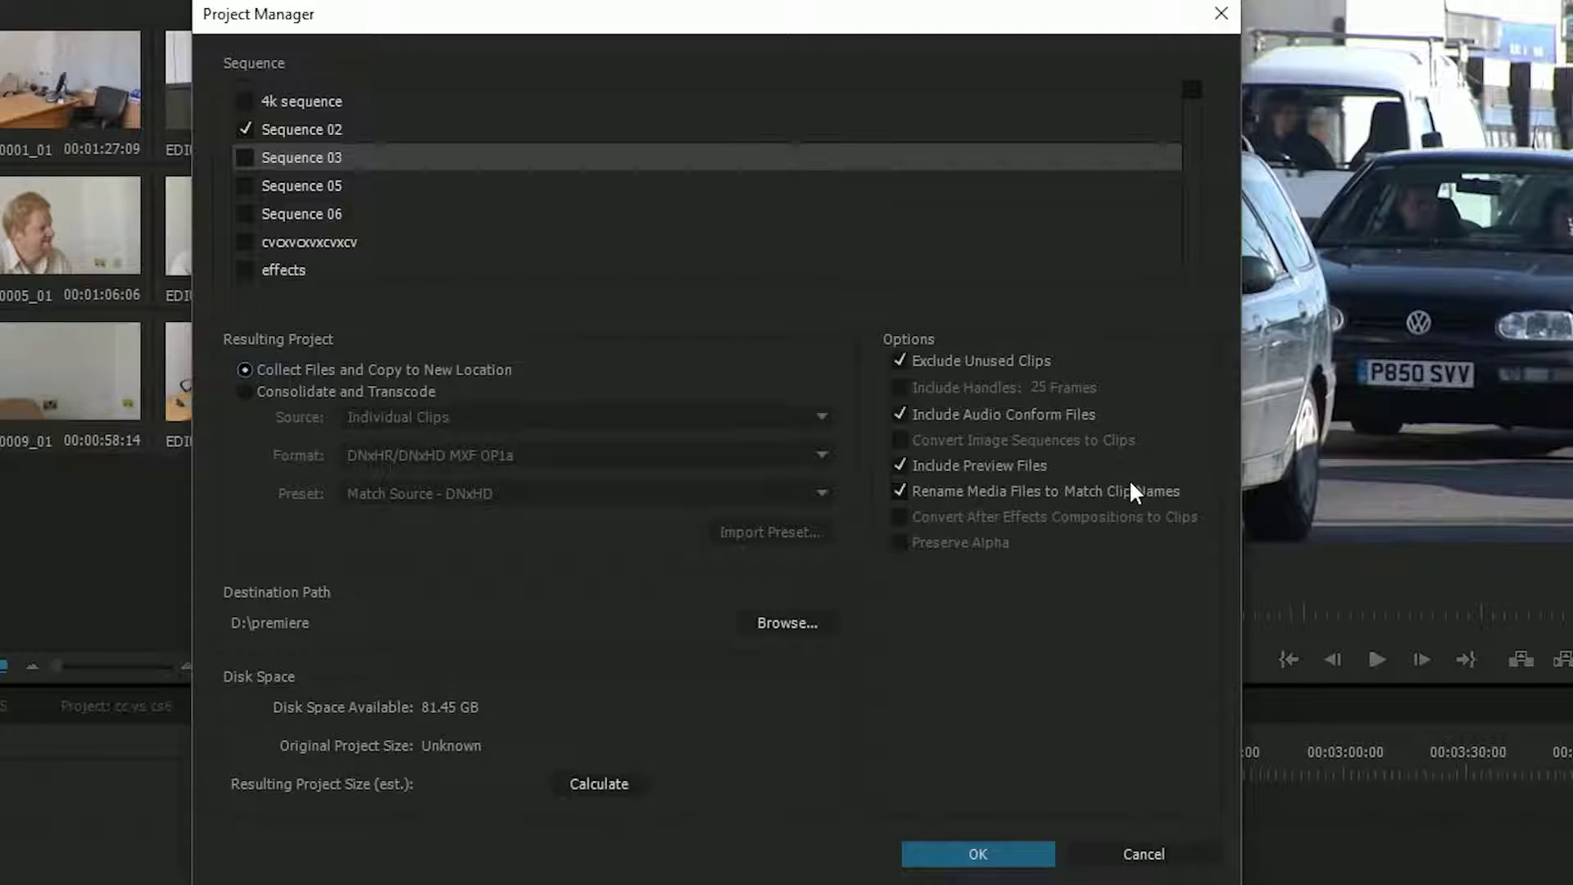
left_click(902, 464)
Keep destination D:\premiere, calculate the 787.18 MB estimate, then start collecting and save the project.
left_click(799, 620)
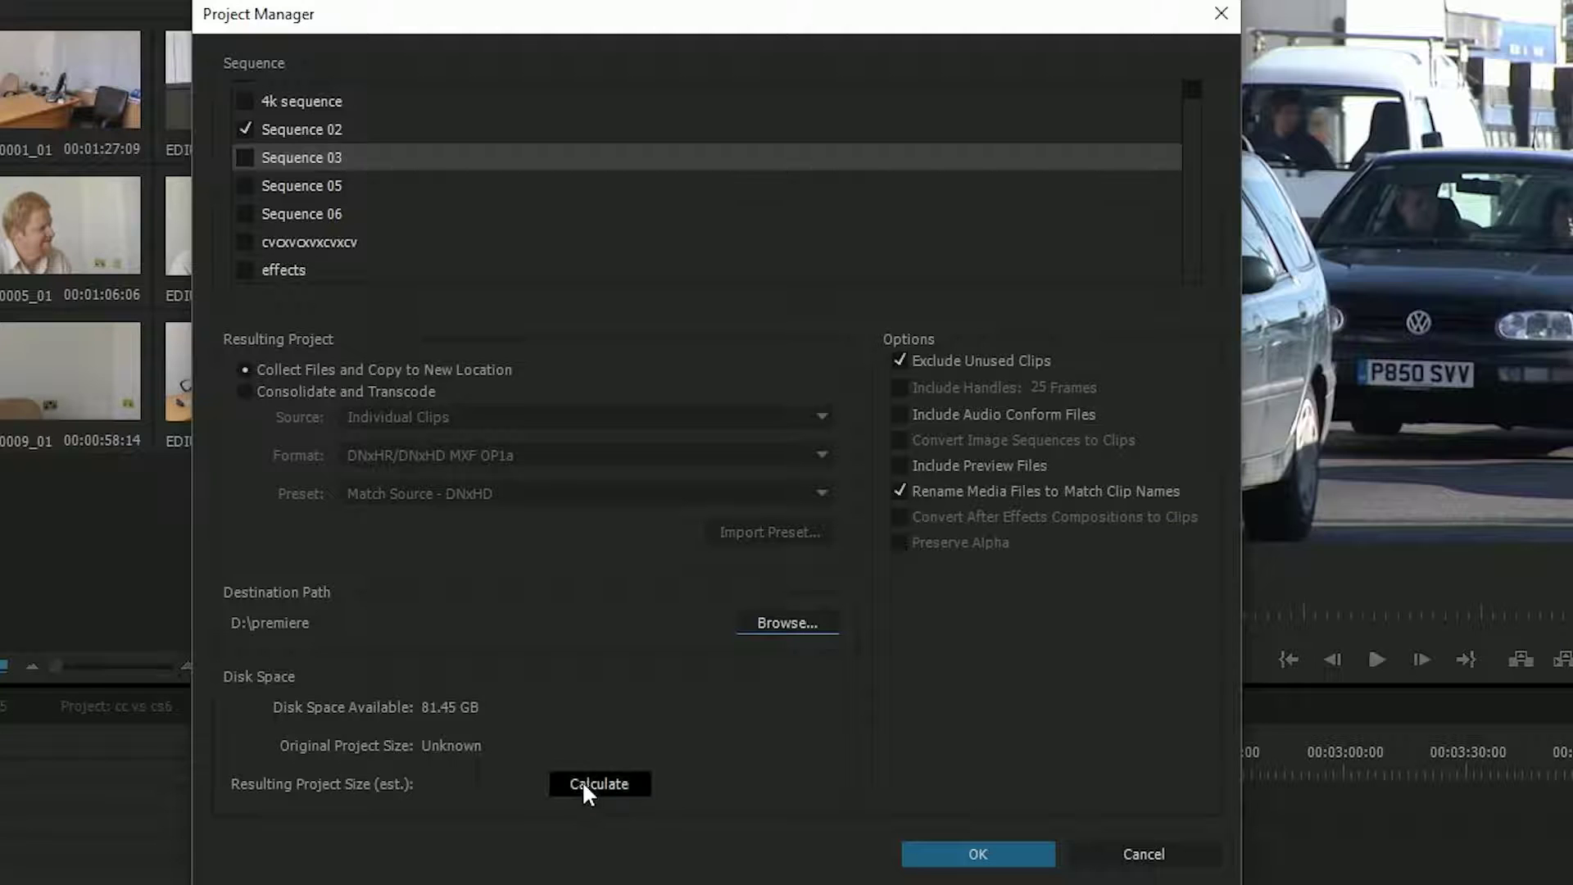
left_click(582, 780)
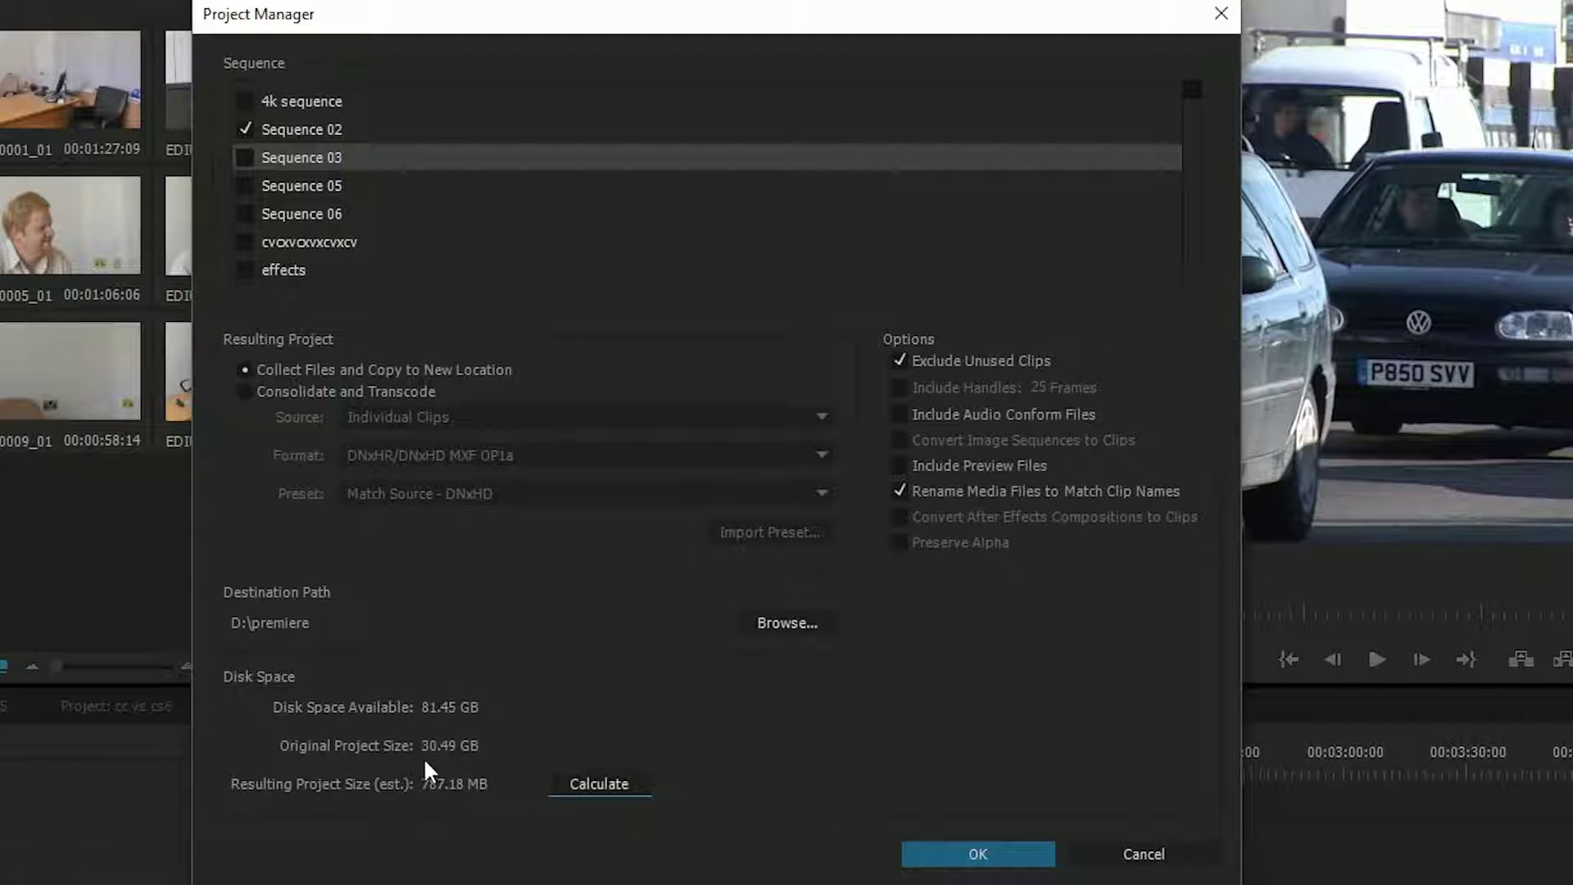
left_click(990, 856)
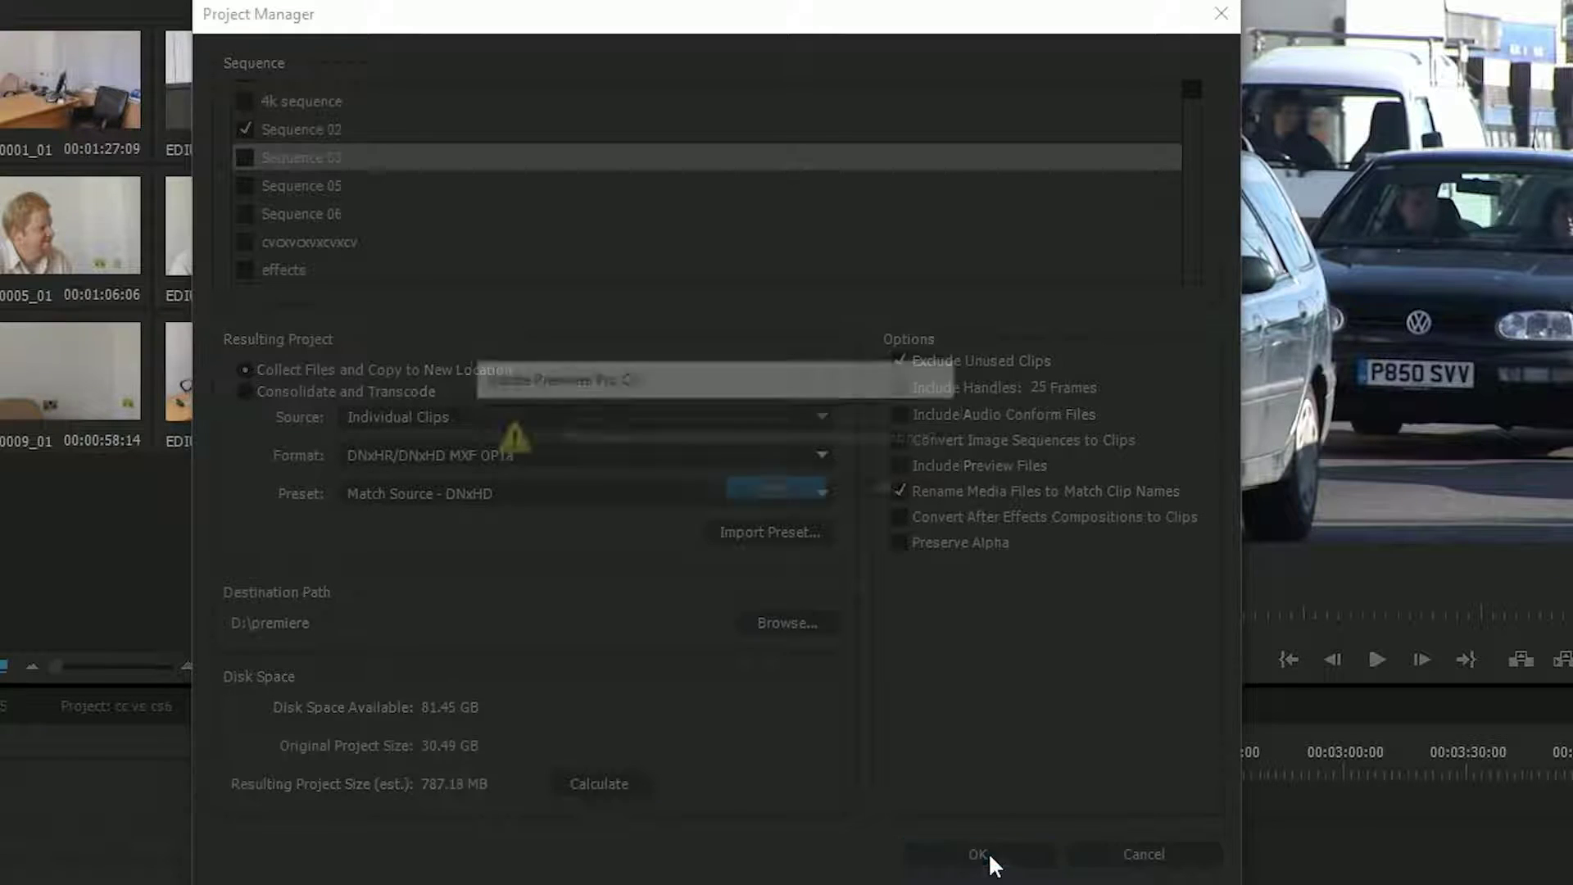
left_click(795, 490)
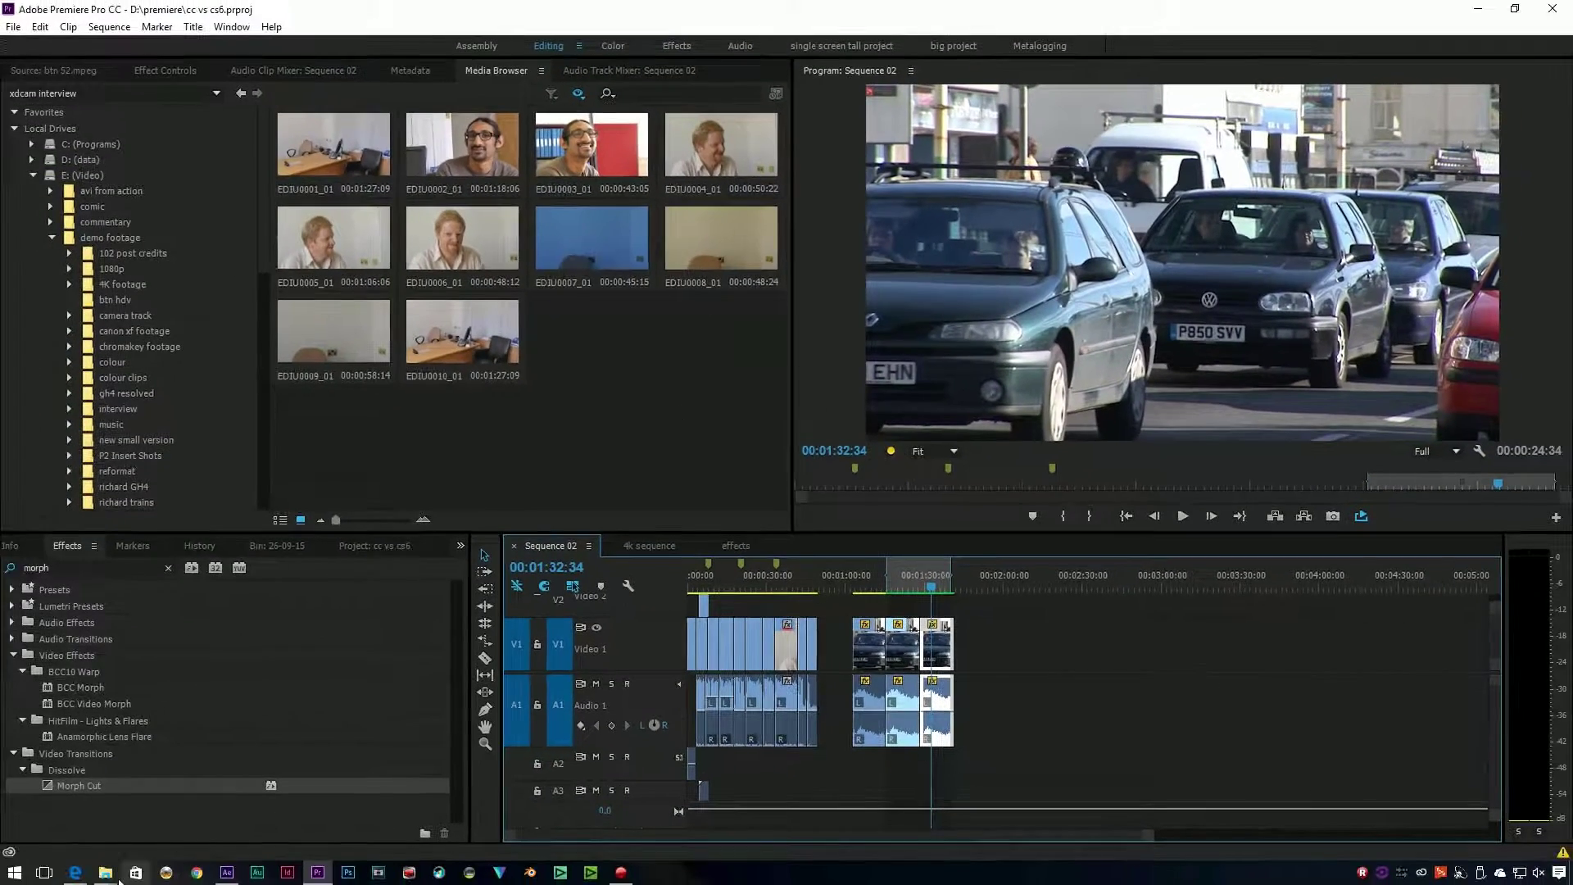
Let the collection finish, leaving D:\premiere\cc vs cs6.prproj open with Sequence 02.
mouse_move(109, 875)
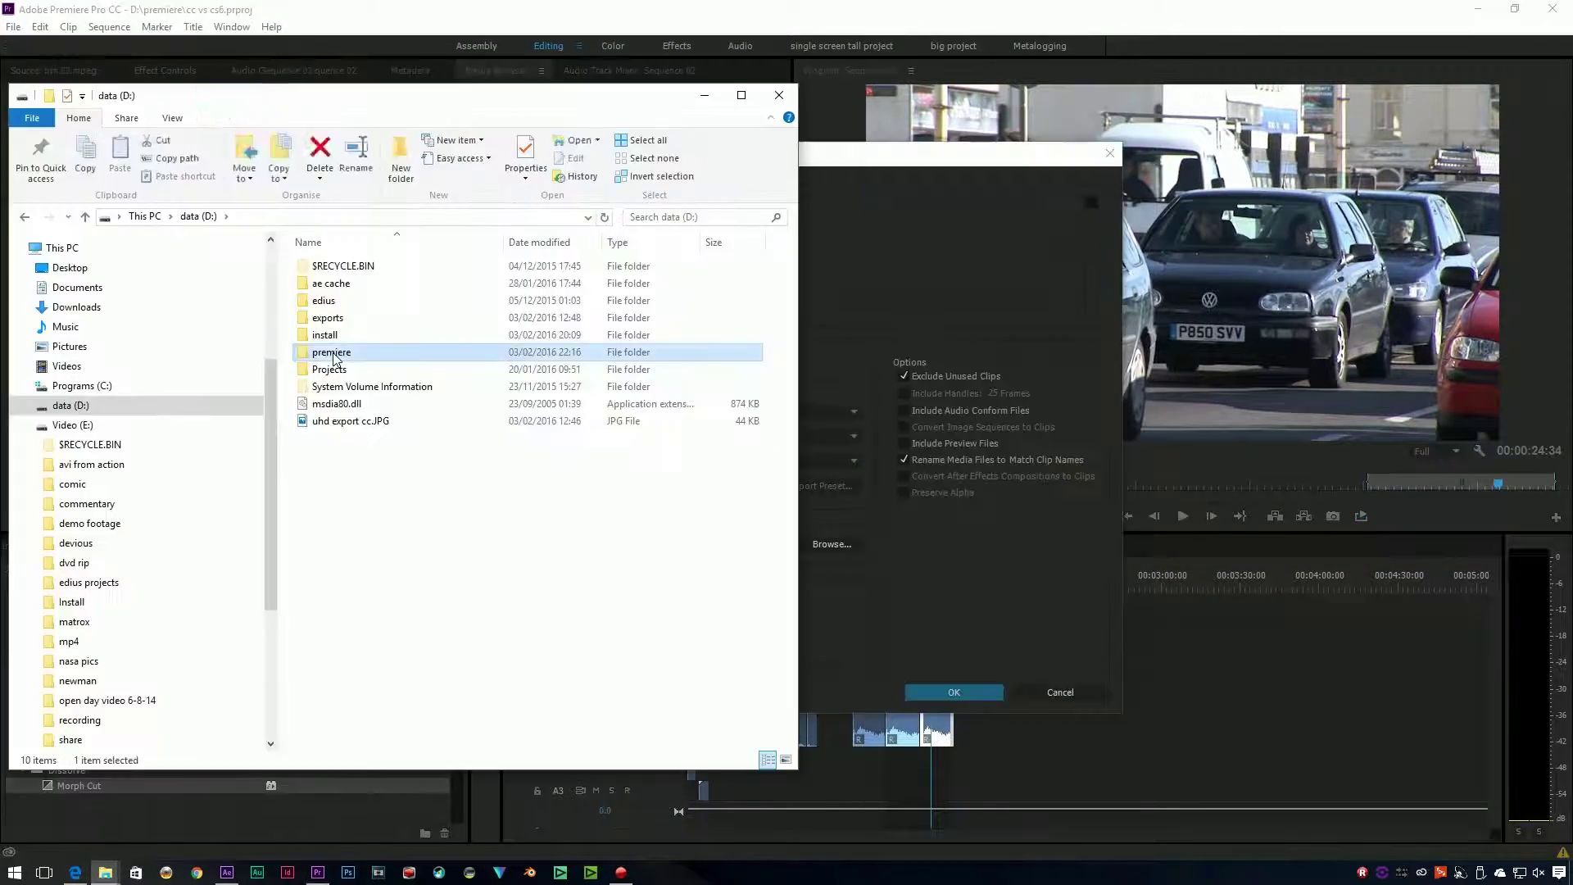
Open D:\premiere\Copied_cc vs cs6 and inspect the 00043.MTSBDMV STREAM folder.
double_click(332, 353)
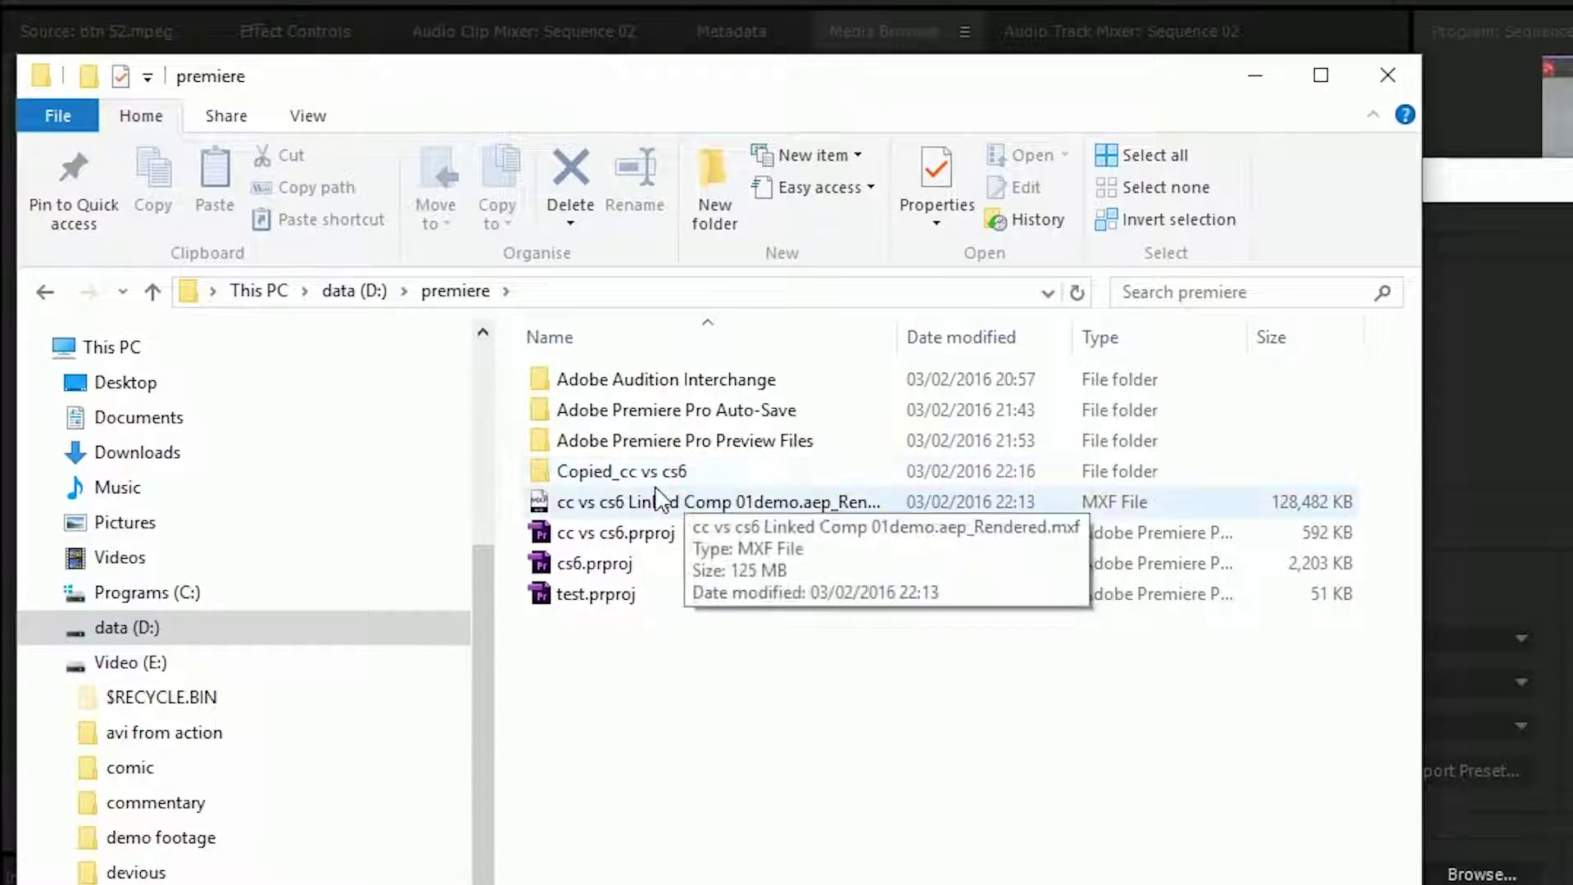
double_click(662, 473)
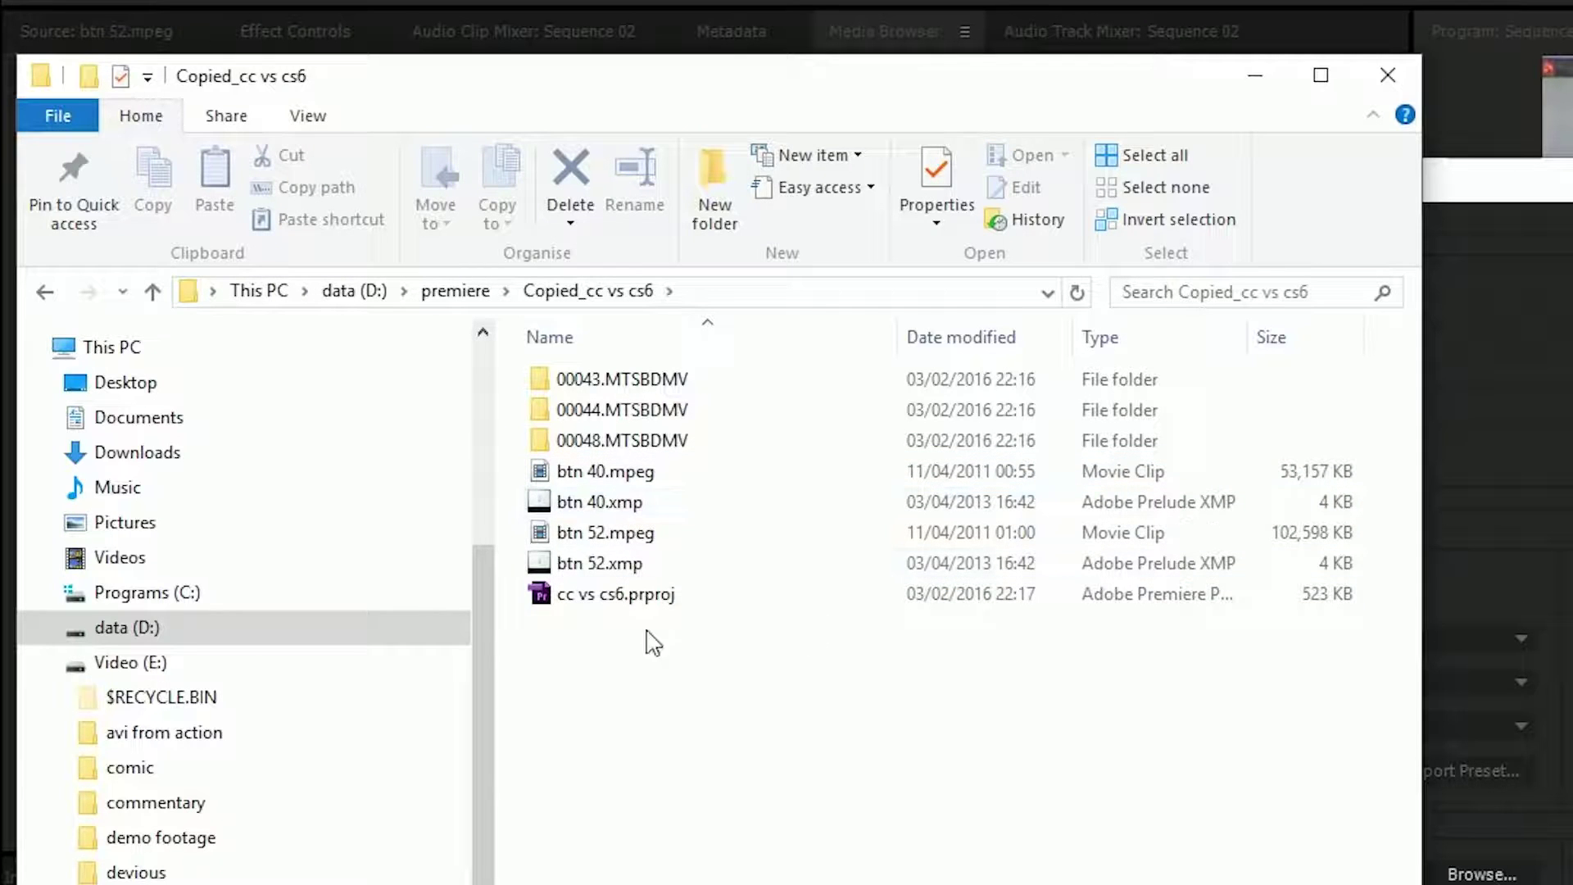
double_click(623, 378)
double_click(602, 380)
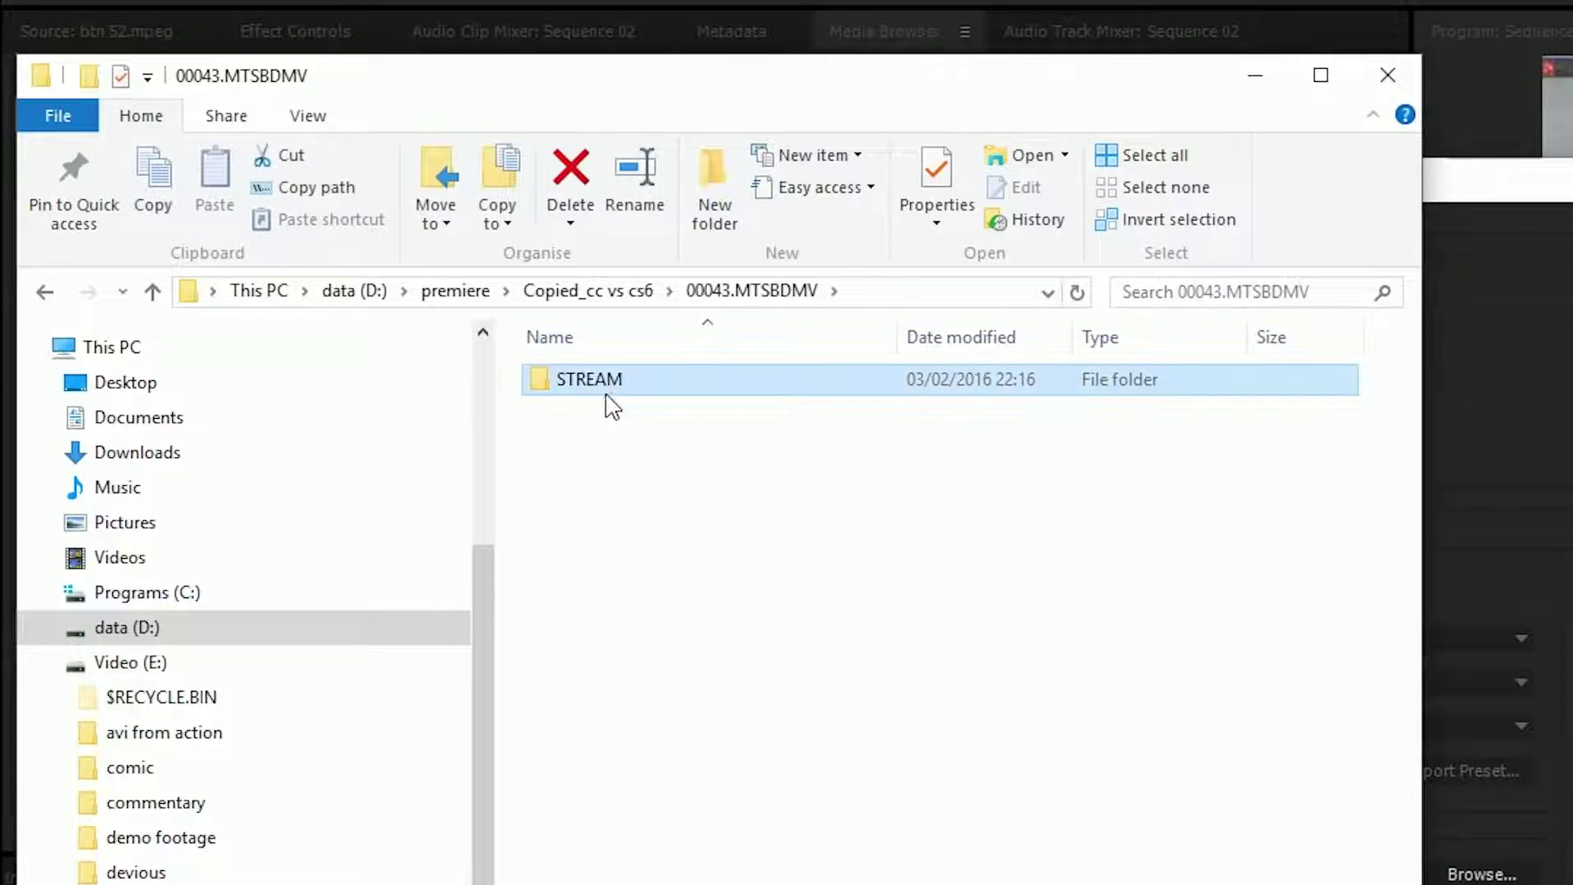
left_click(595, 295)
Check 00044.MTS in the 00044.MTSBDMV STREAM folder, then select all collected items.
double_click(610, 411)
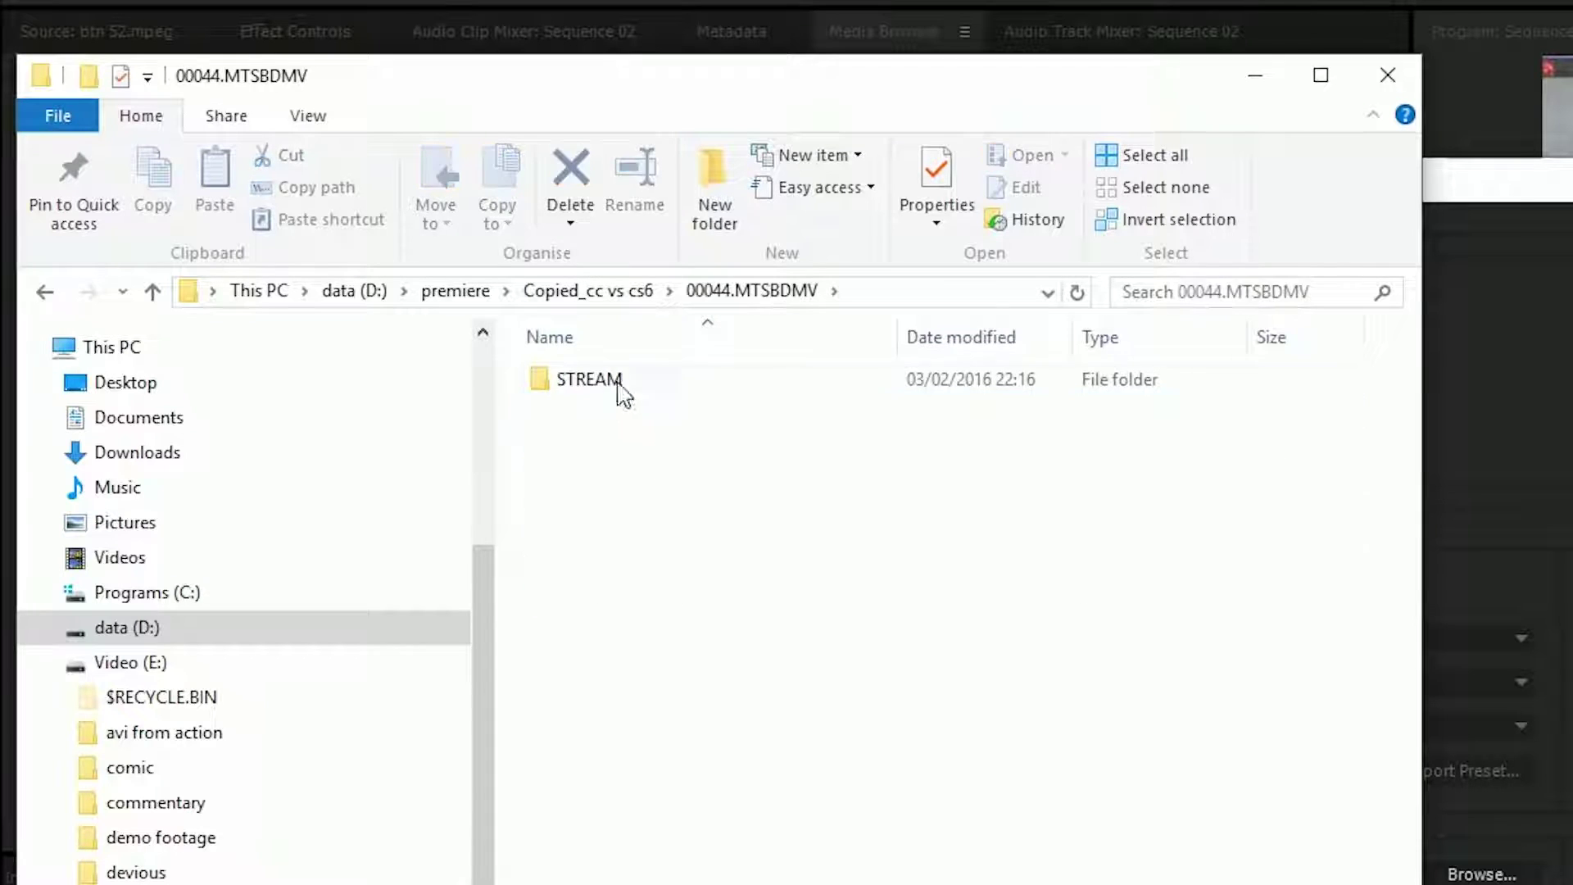
left_click(616, 385)
double_click(619, 386)
left_click(588, 291)
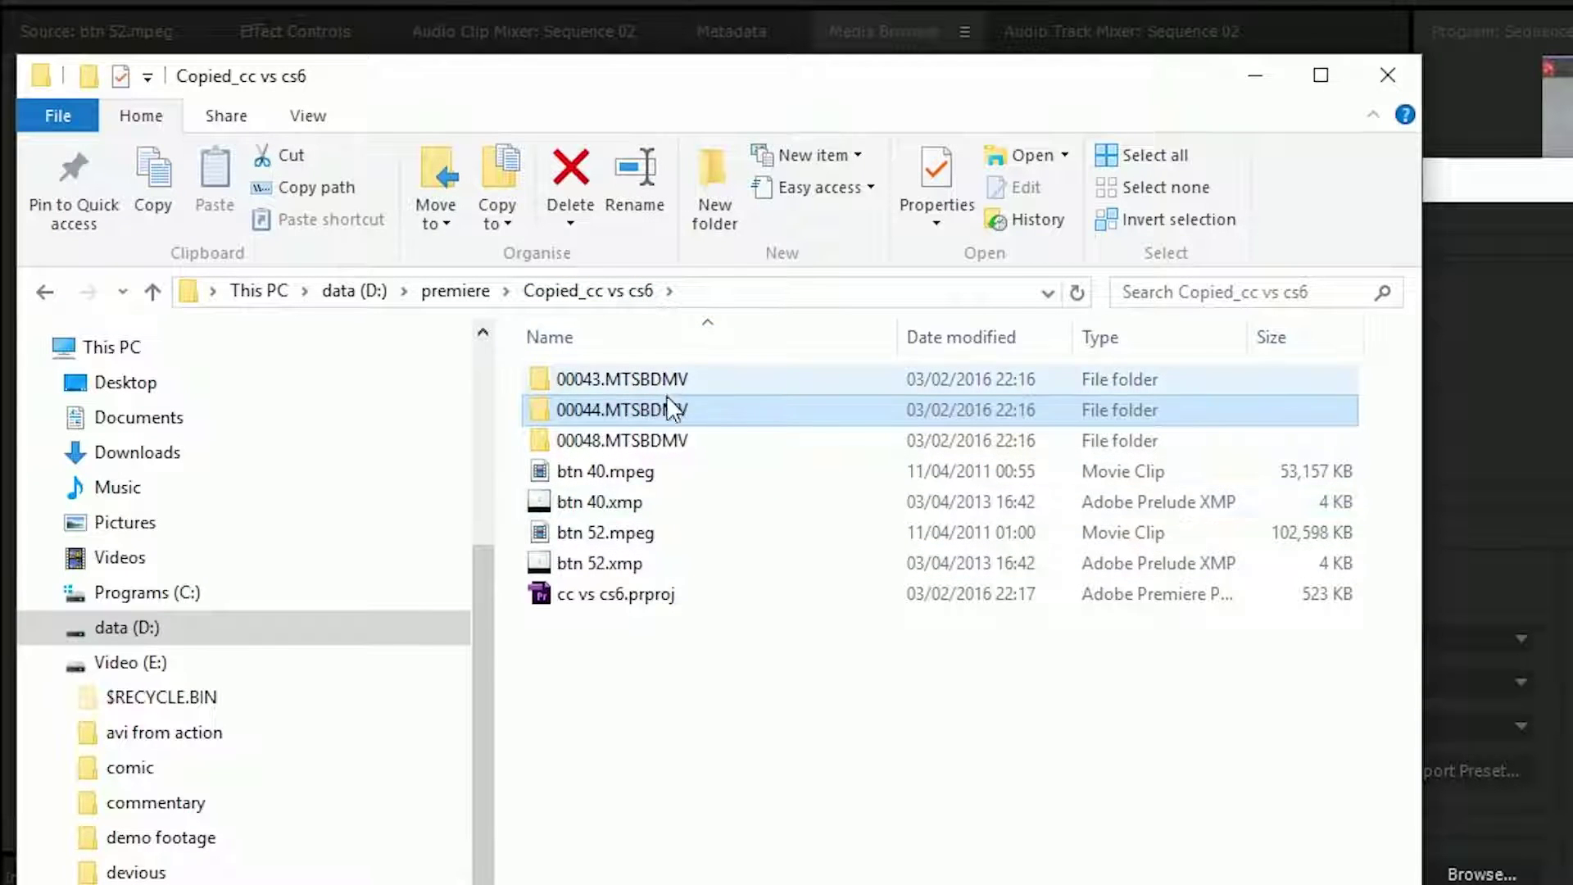
left_click(692, 595)
left_click_drag(699, 734, 637, 336)
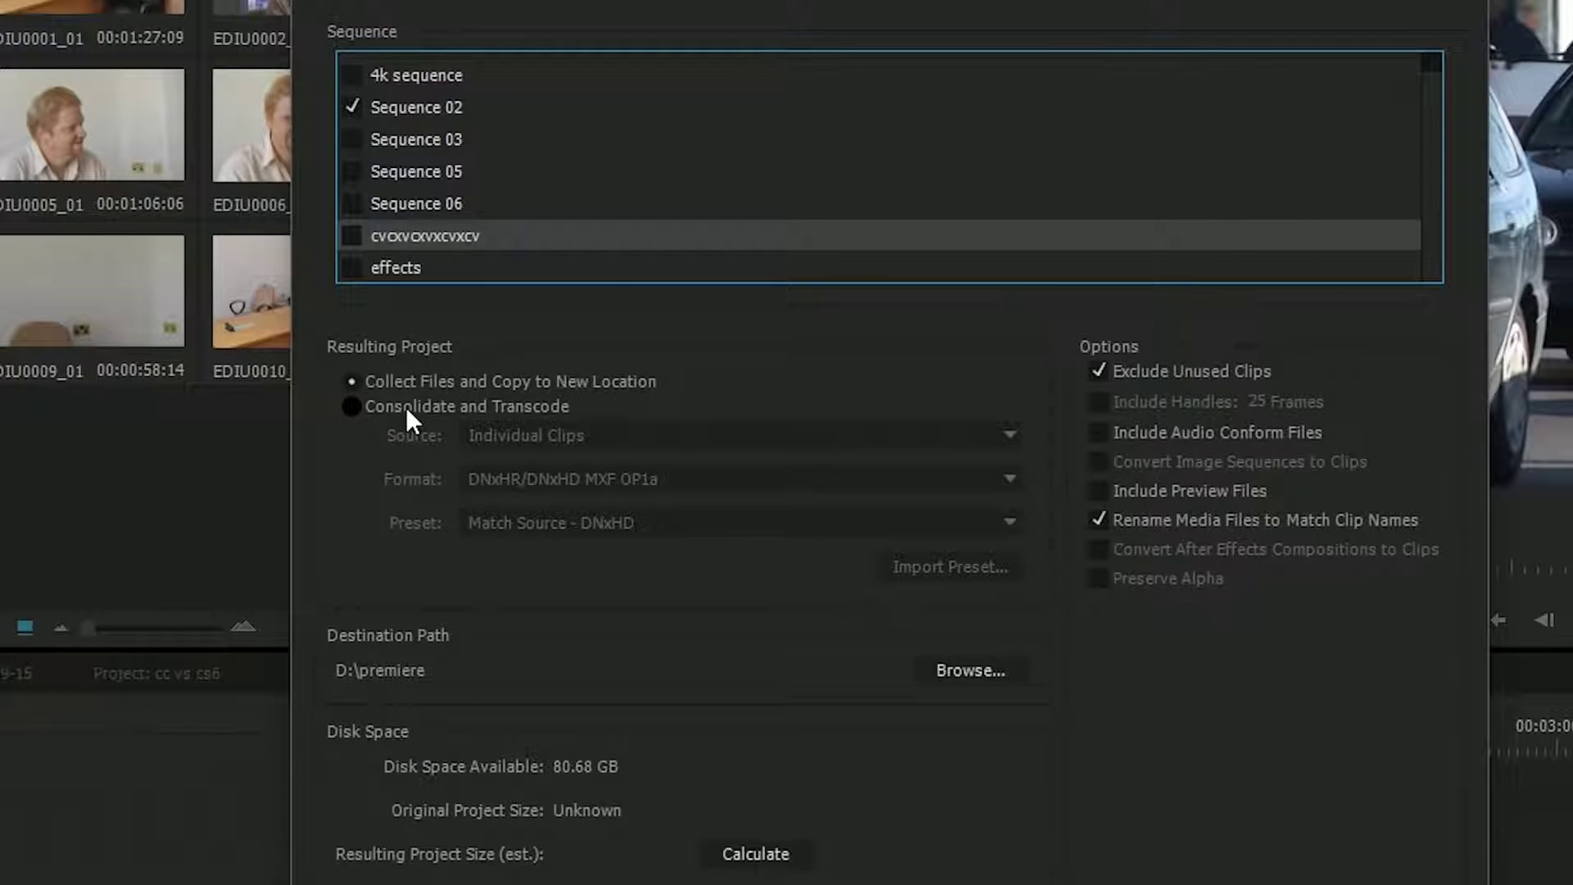
Switch Project Manager to Consolidate and Transcode and review its 25-frame handle options.
left_click(405, 406)
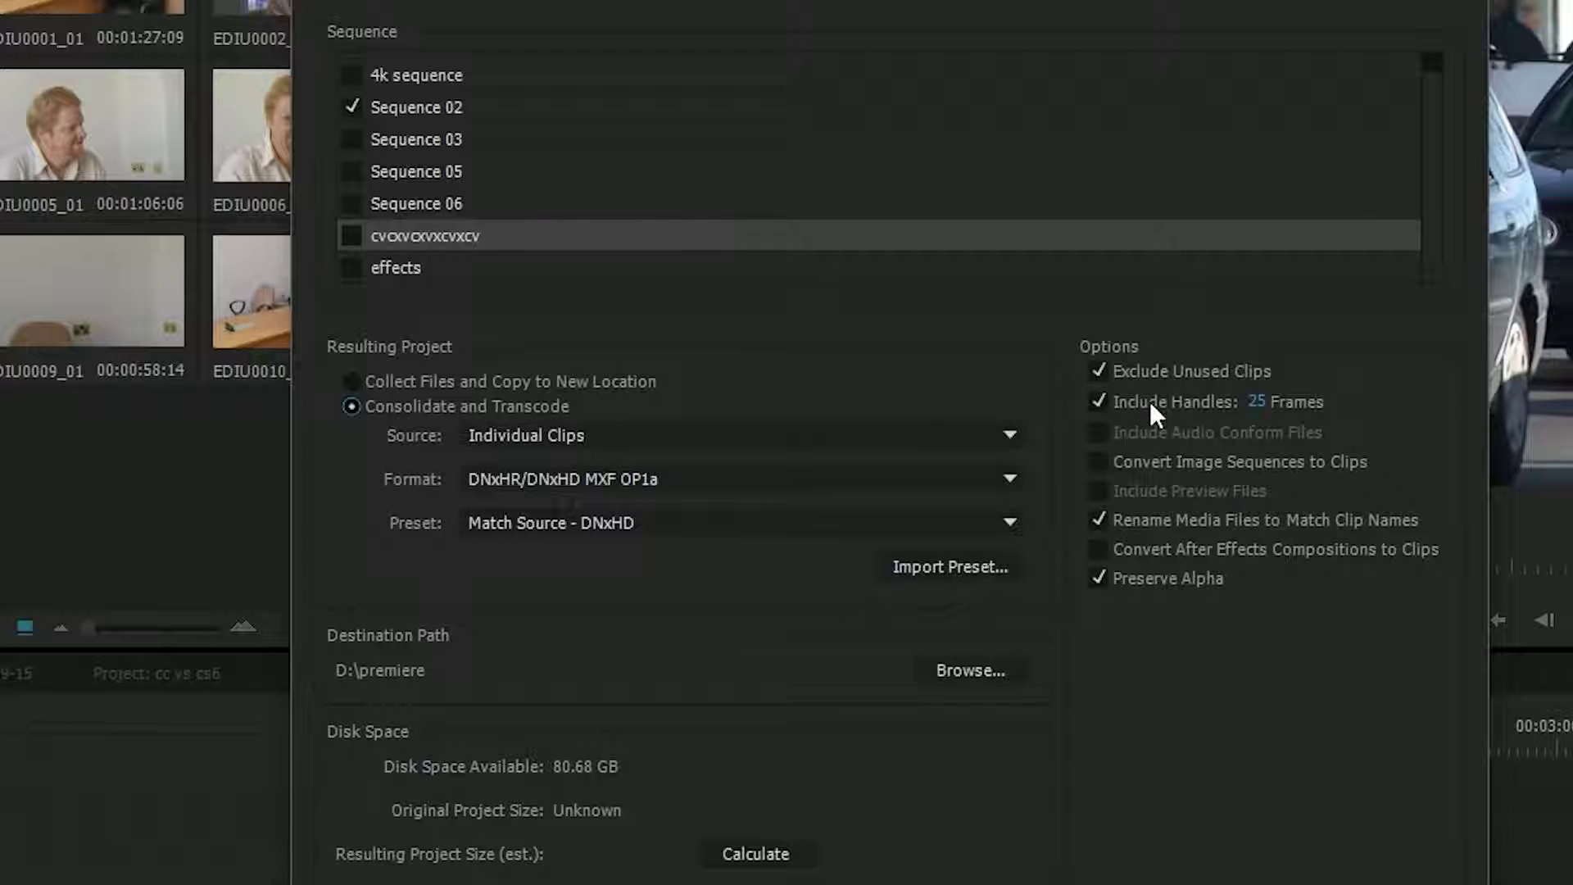
left_click(382, 383)
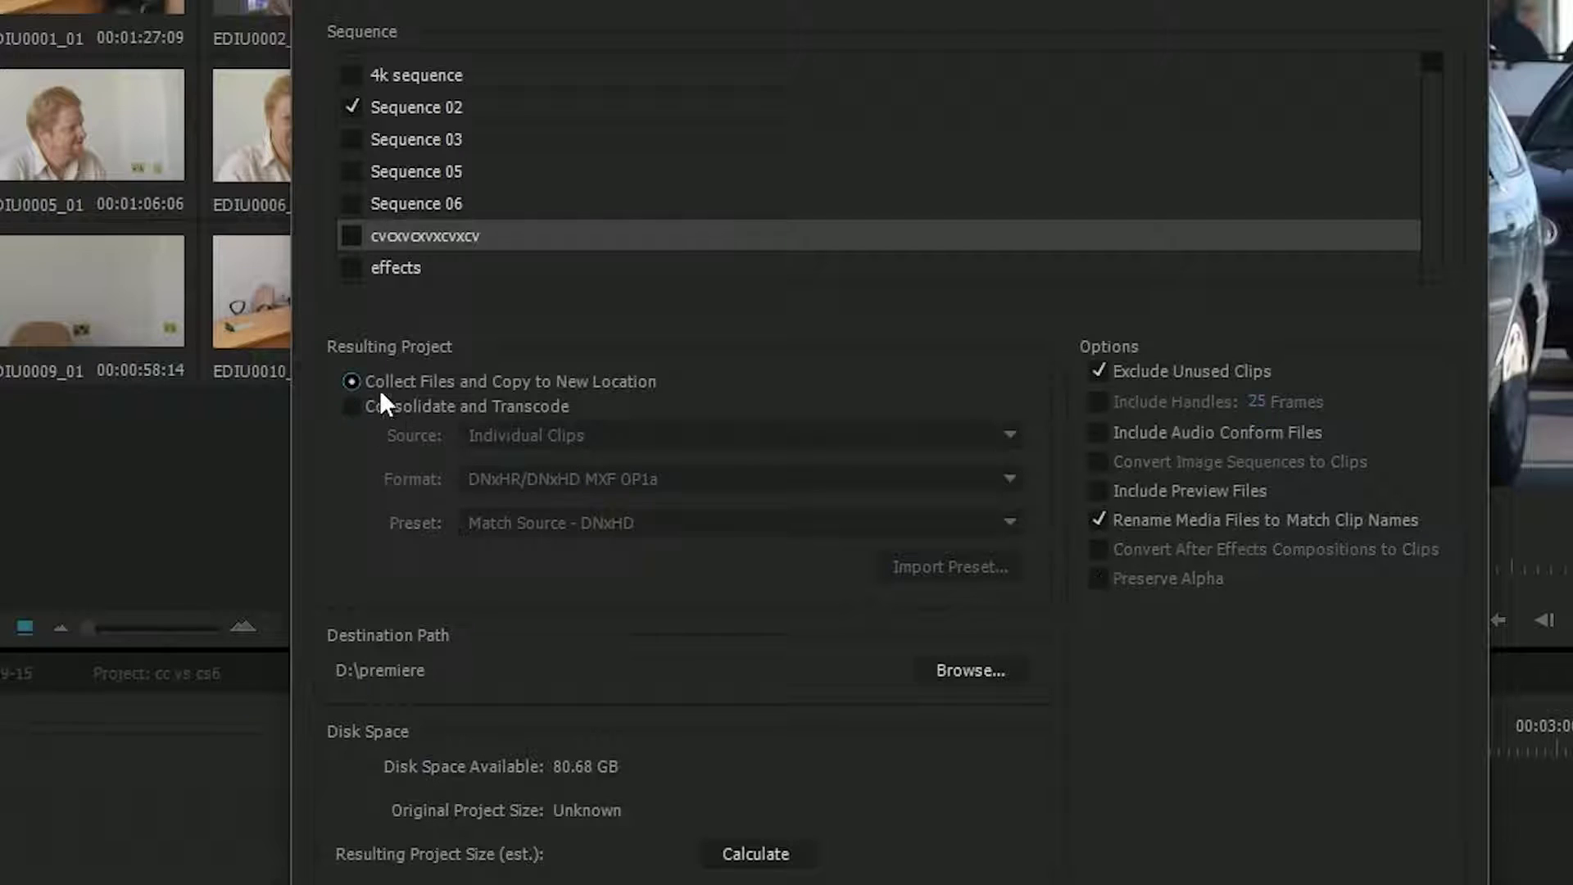
left_click(378, 409)
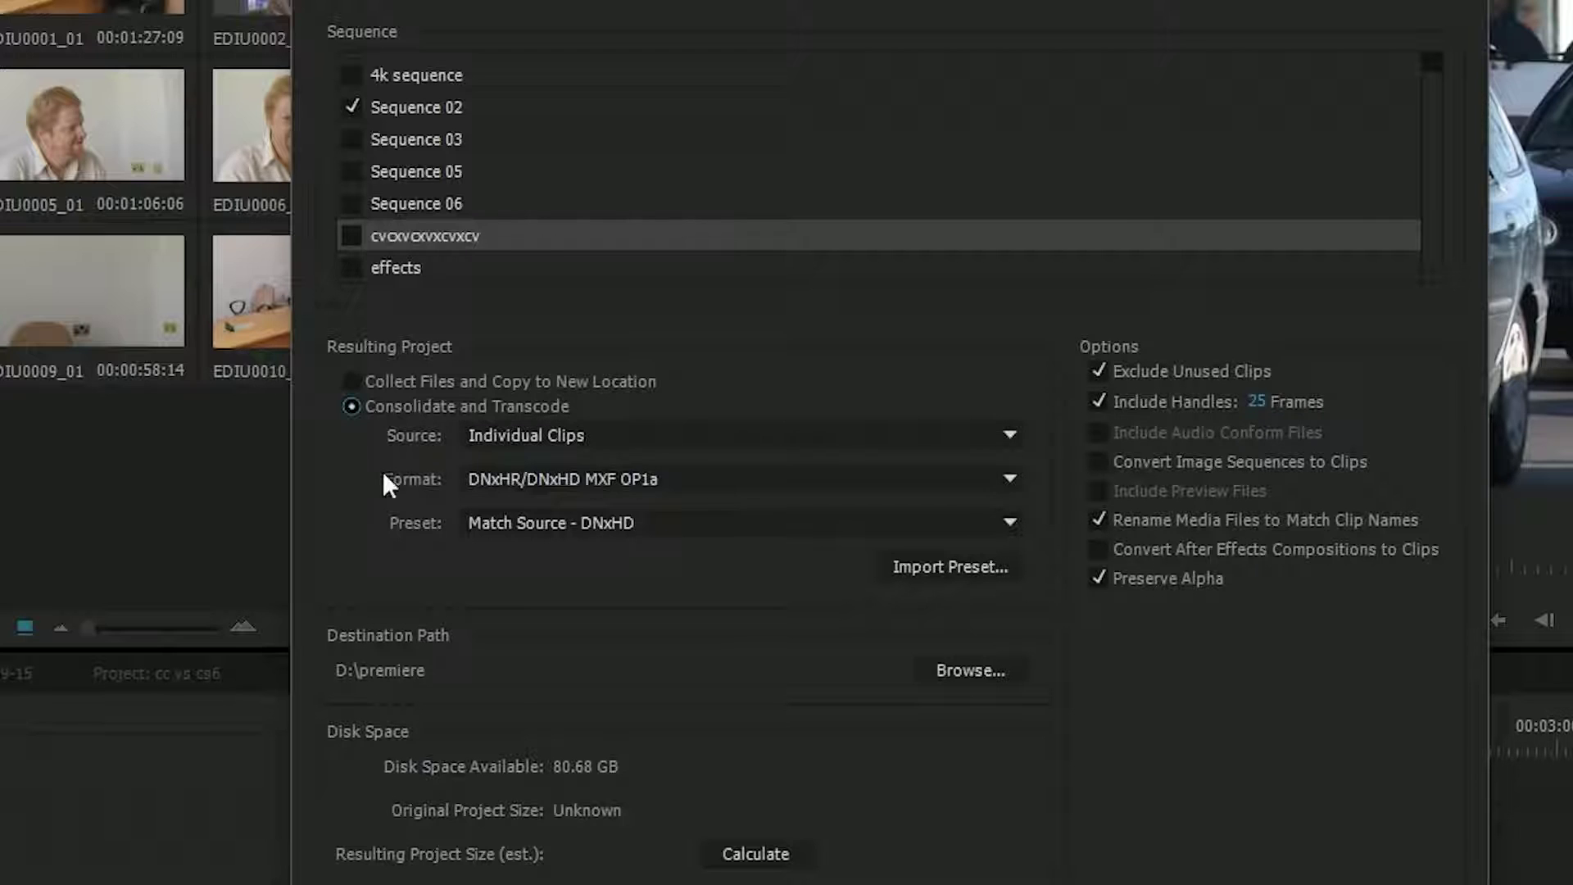
Compare Sequence and Individual Clips as the transcode source.
left_click(588, 441)
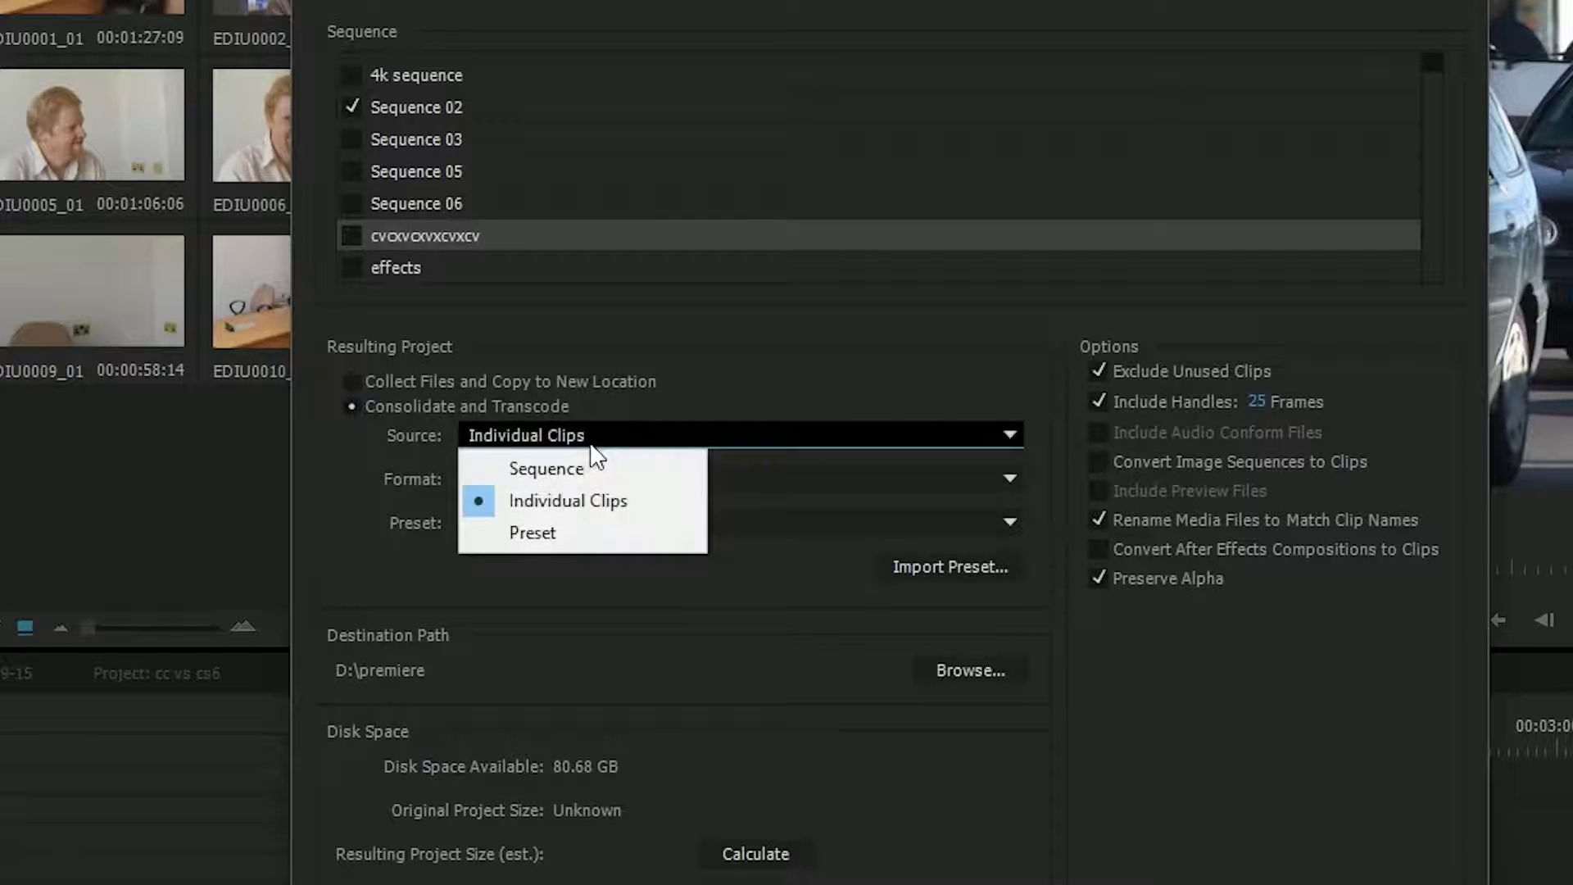
left_click(532, 469)
left_click(564, 443)
left_click(578, 497)
left_click(569, 433)
left_click(587, 490)
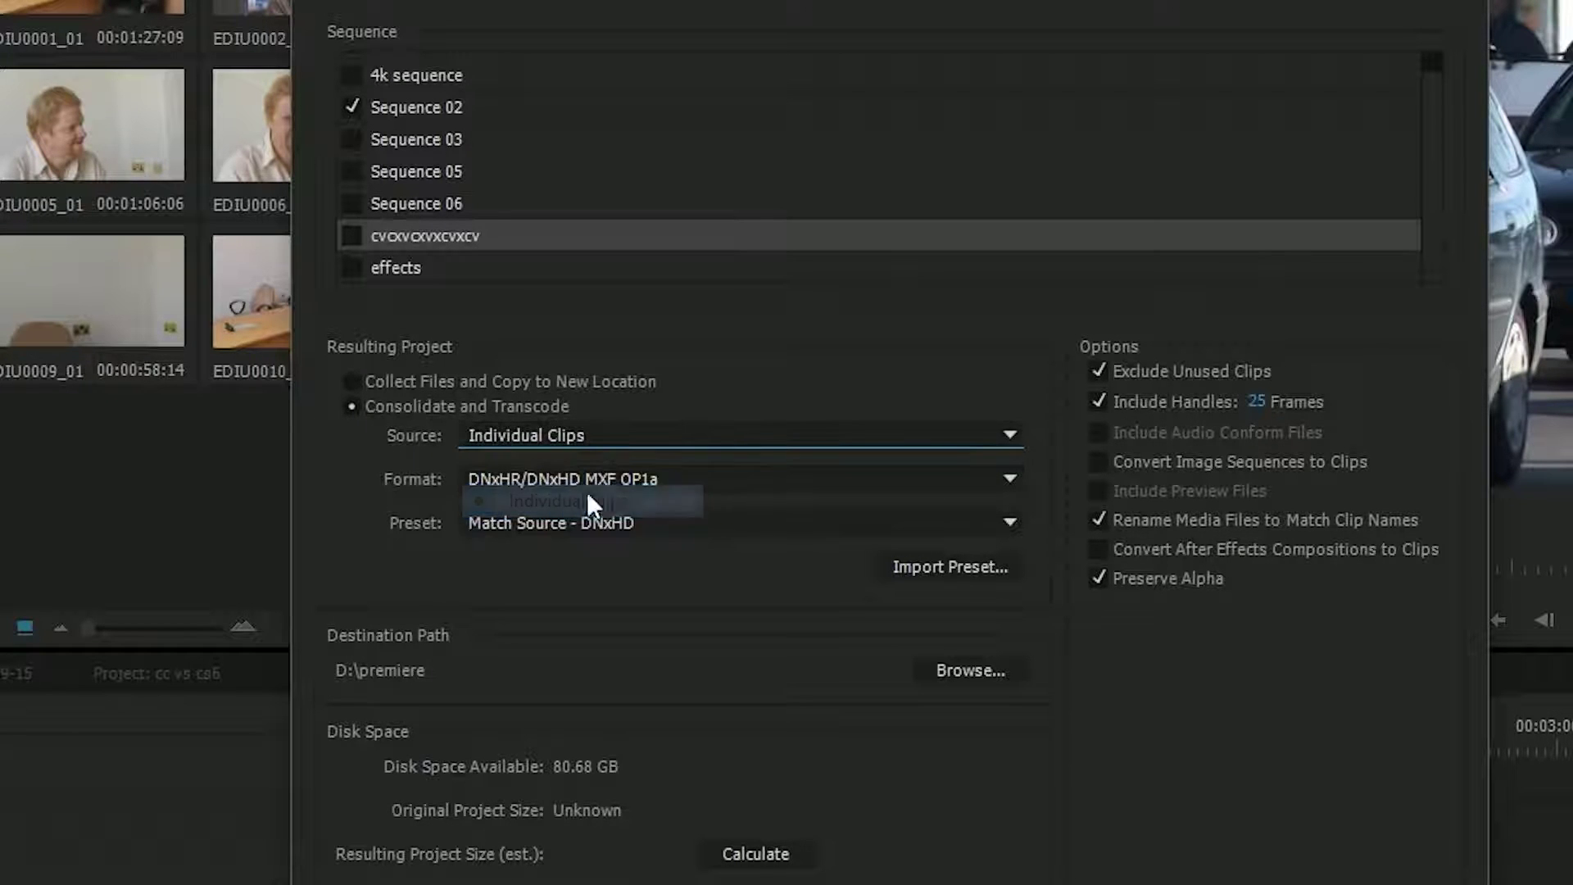
left_click(552, 439)
left_click(526, 467)
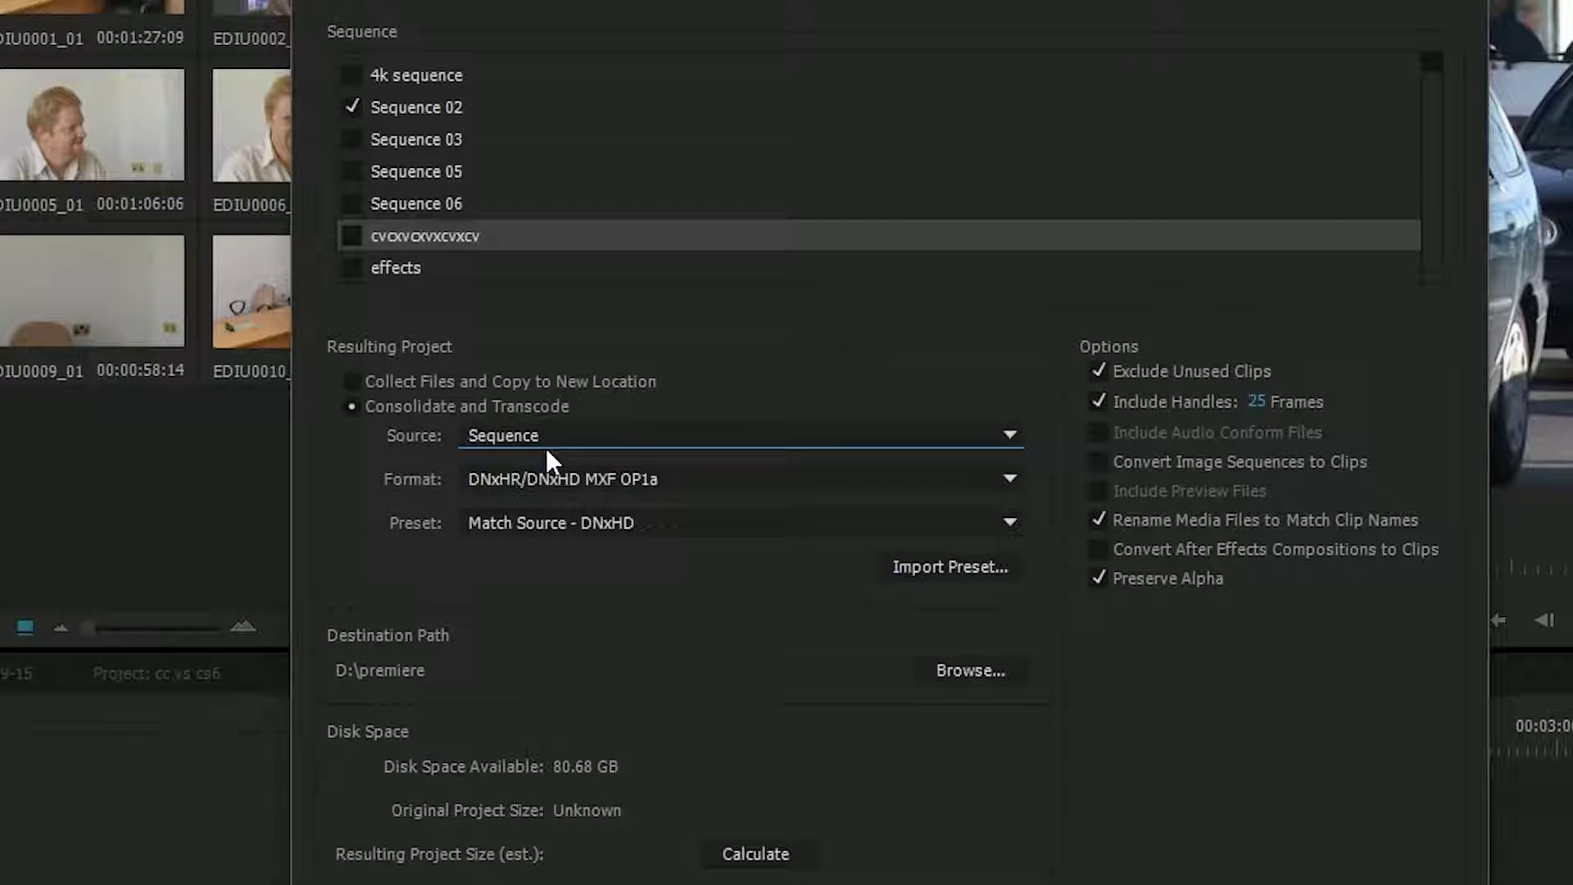
Settle on Individual Clips as the transcode source and look over the output formats.
left_click(546, 448)
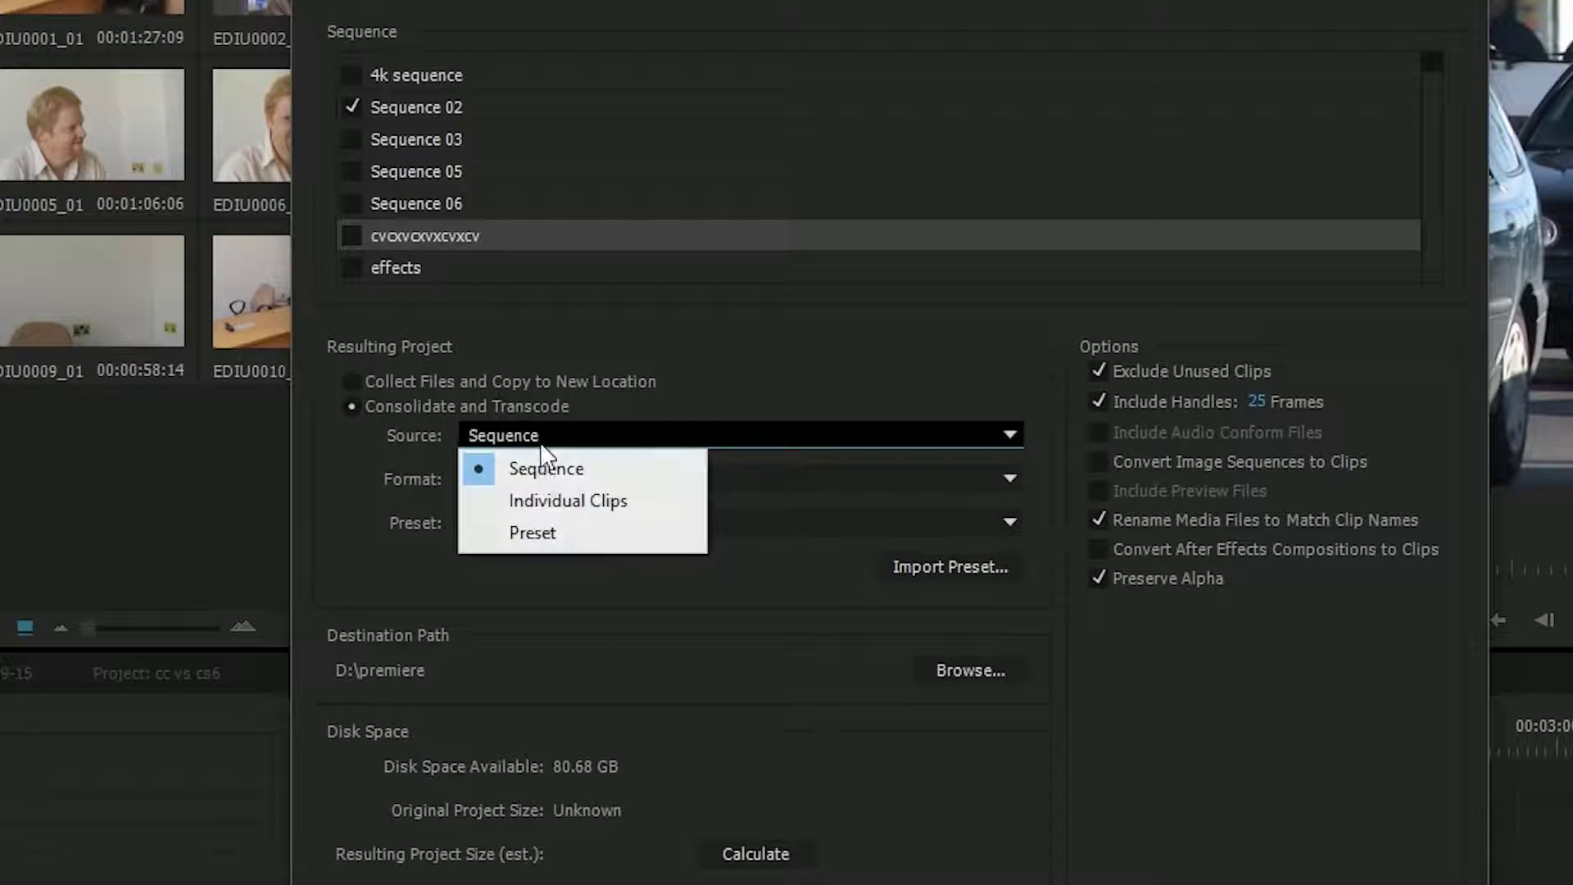
left_click(546, 487)
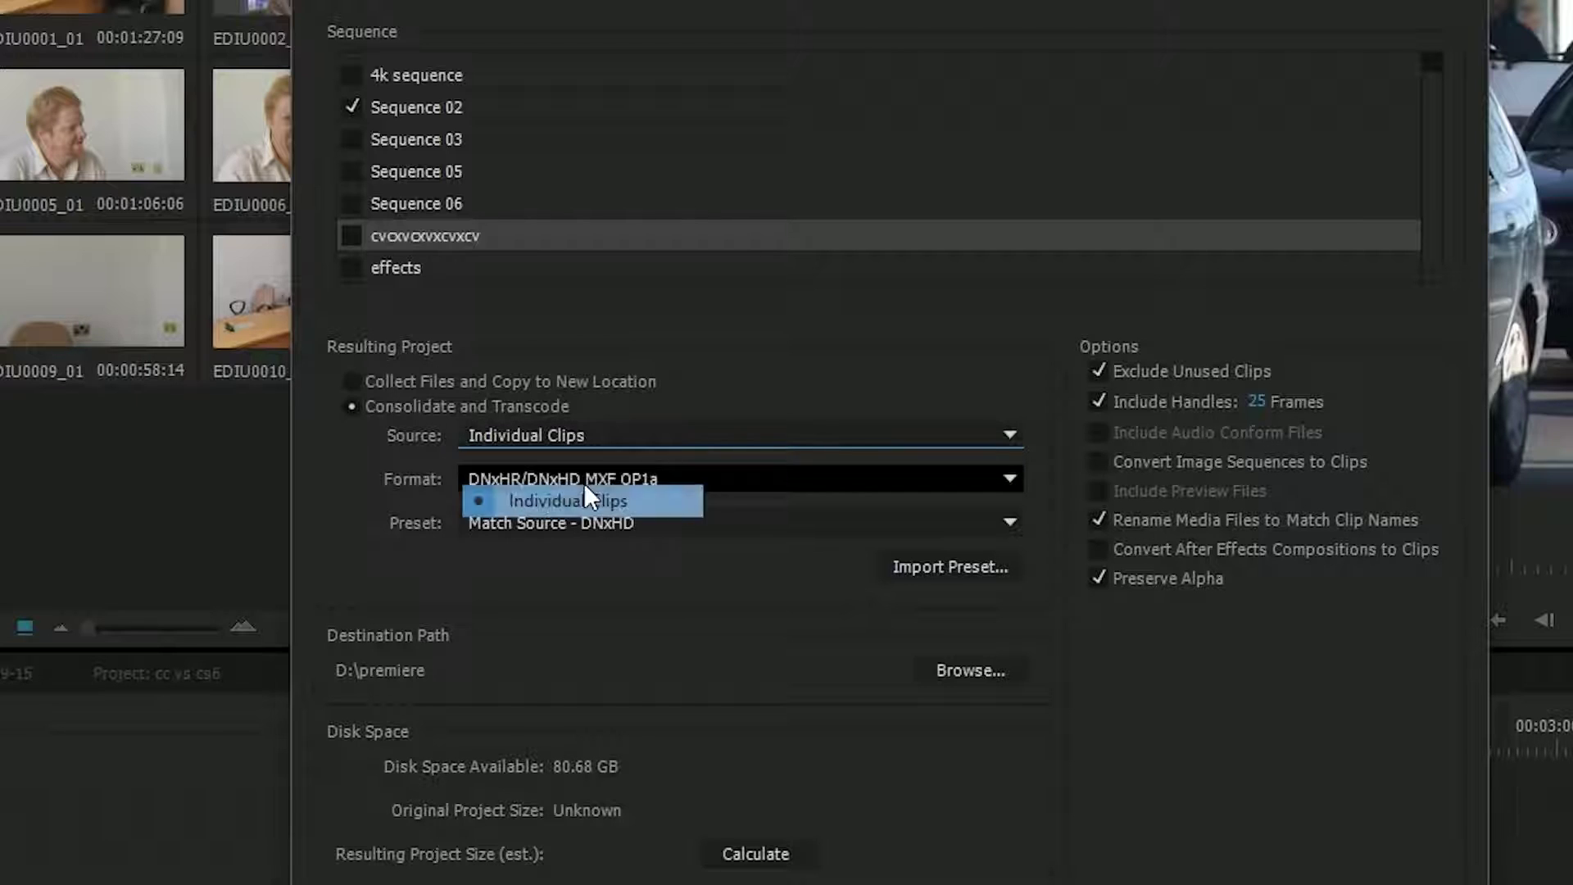
left_click(546, 441)
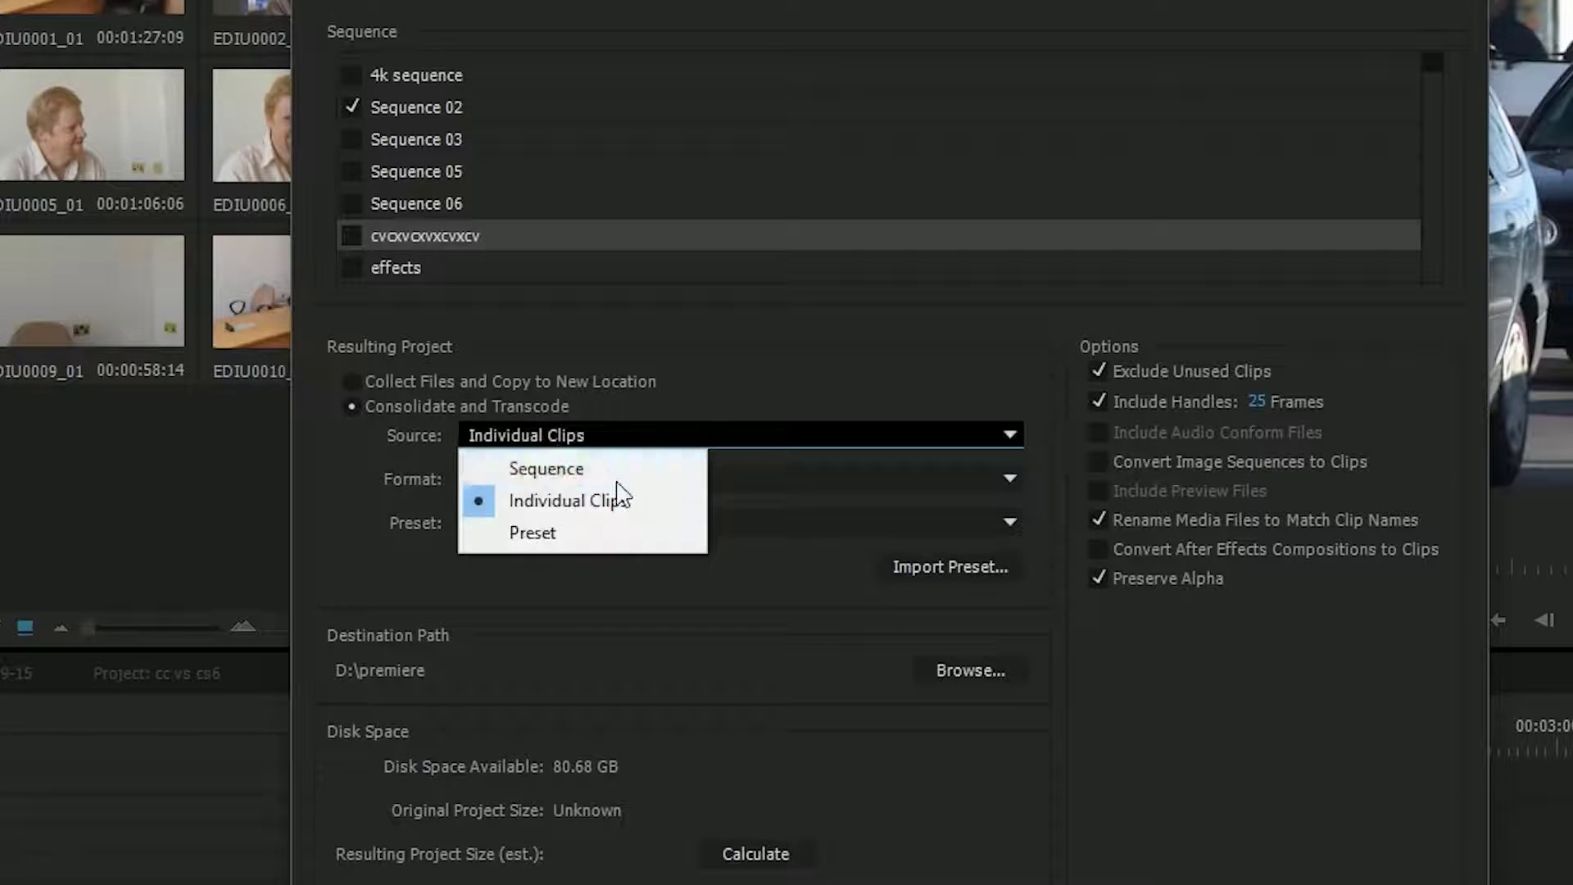
left_click(531, 467)
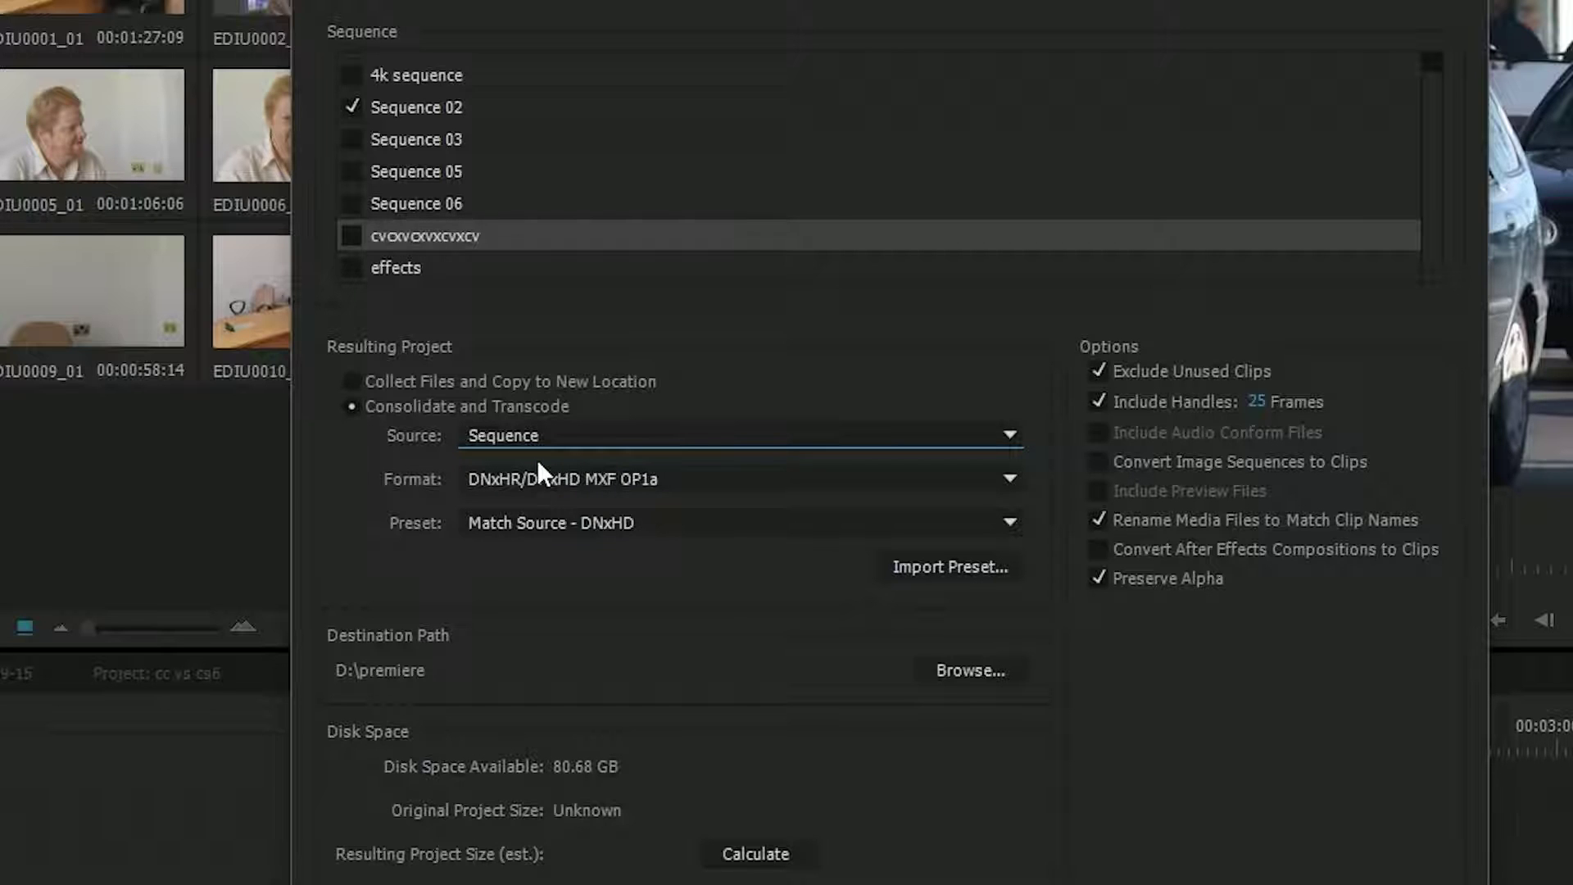
left_click(542, 441)
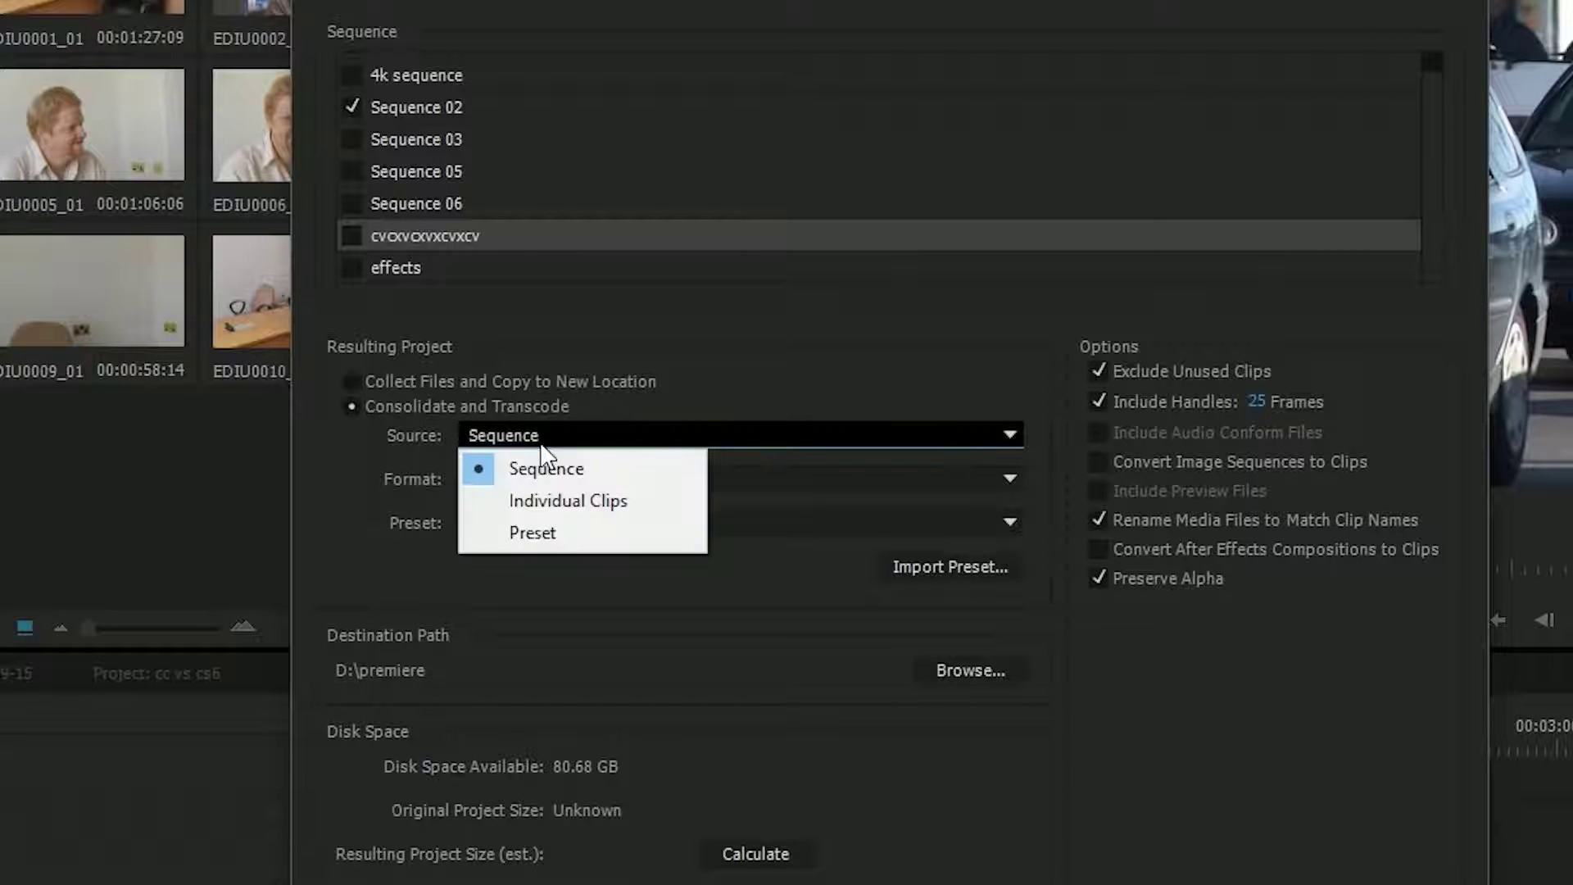
left_click(546, 495)
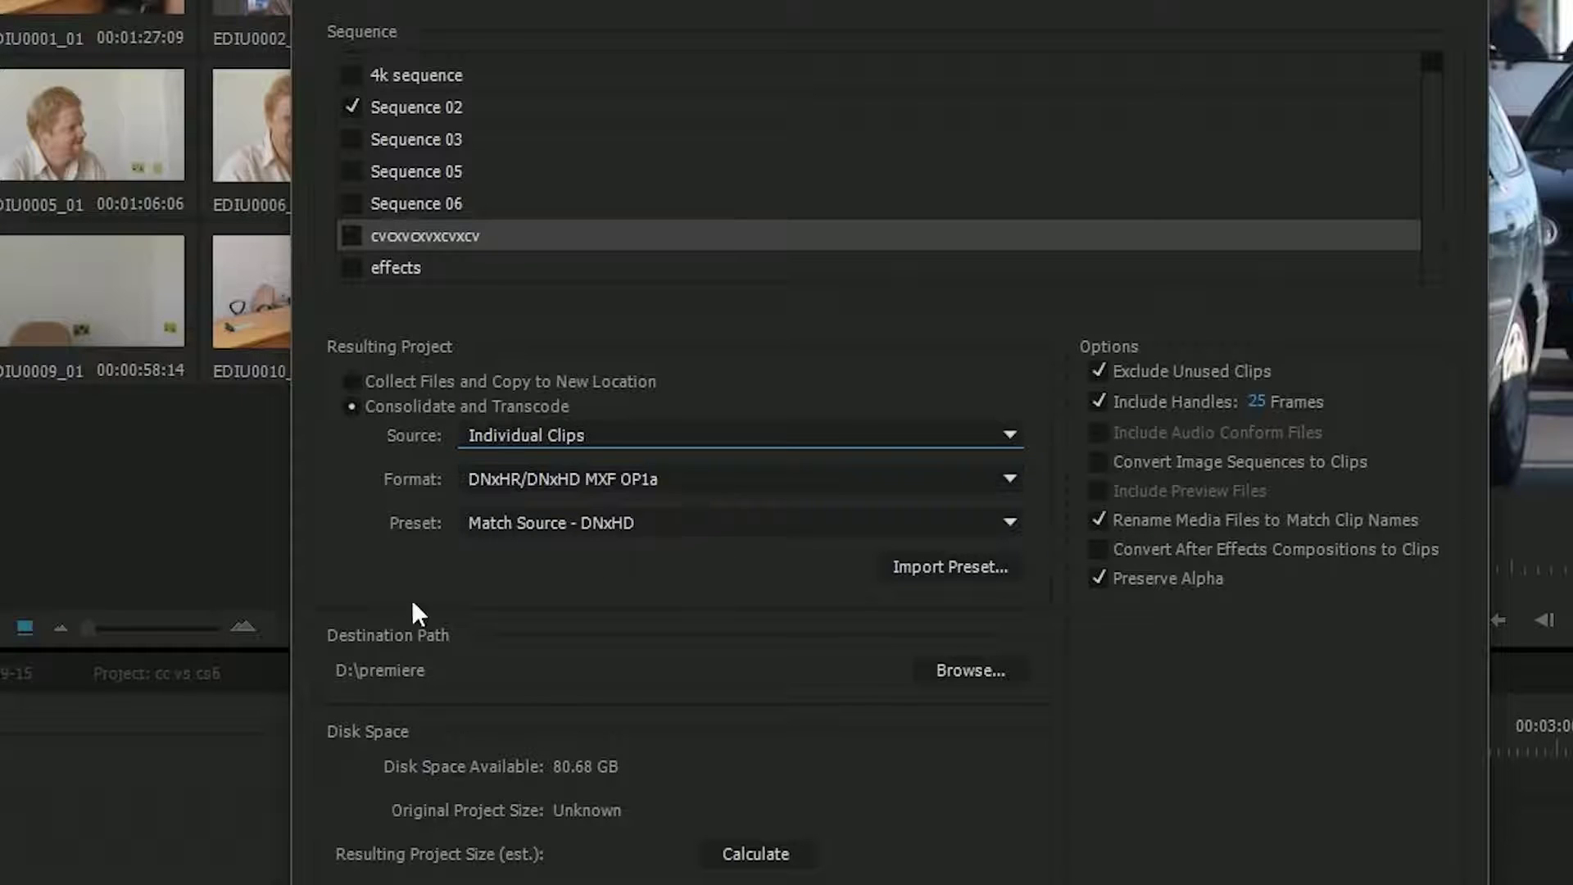
left_click(572, 484)
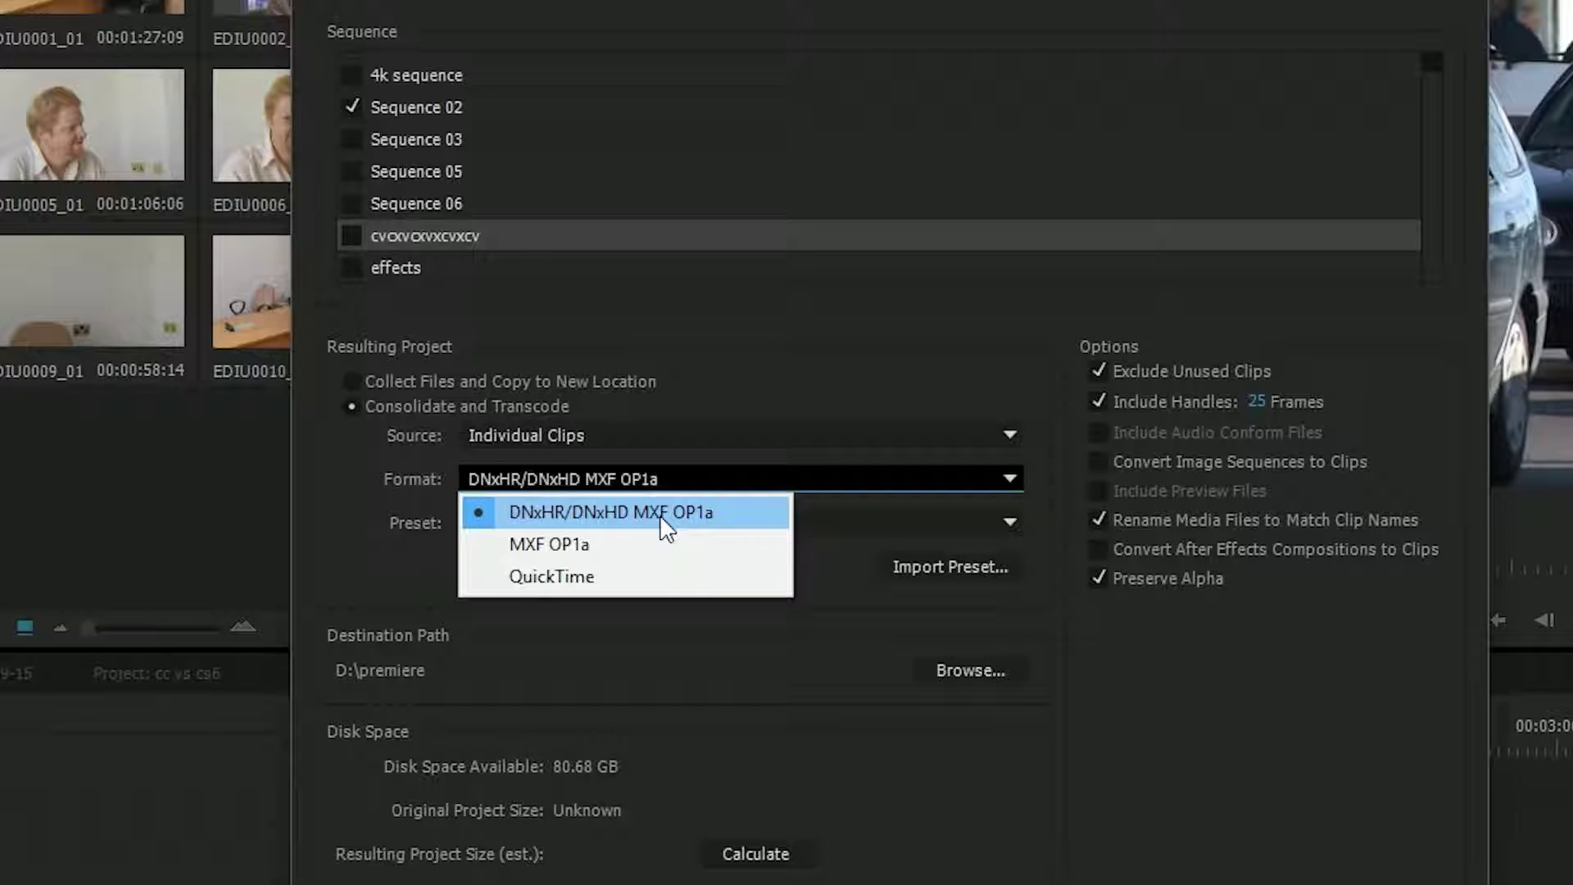
Change the format to MXF OP1a and pick the Match Source - IMX preset.
left_click(593, 522)
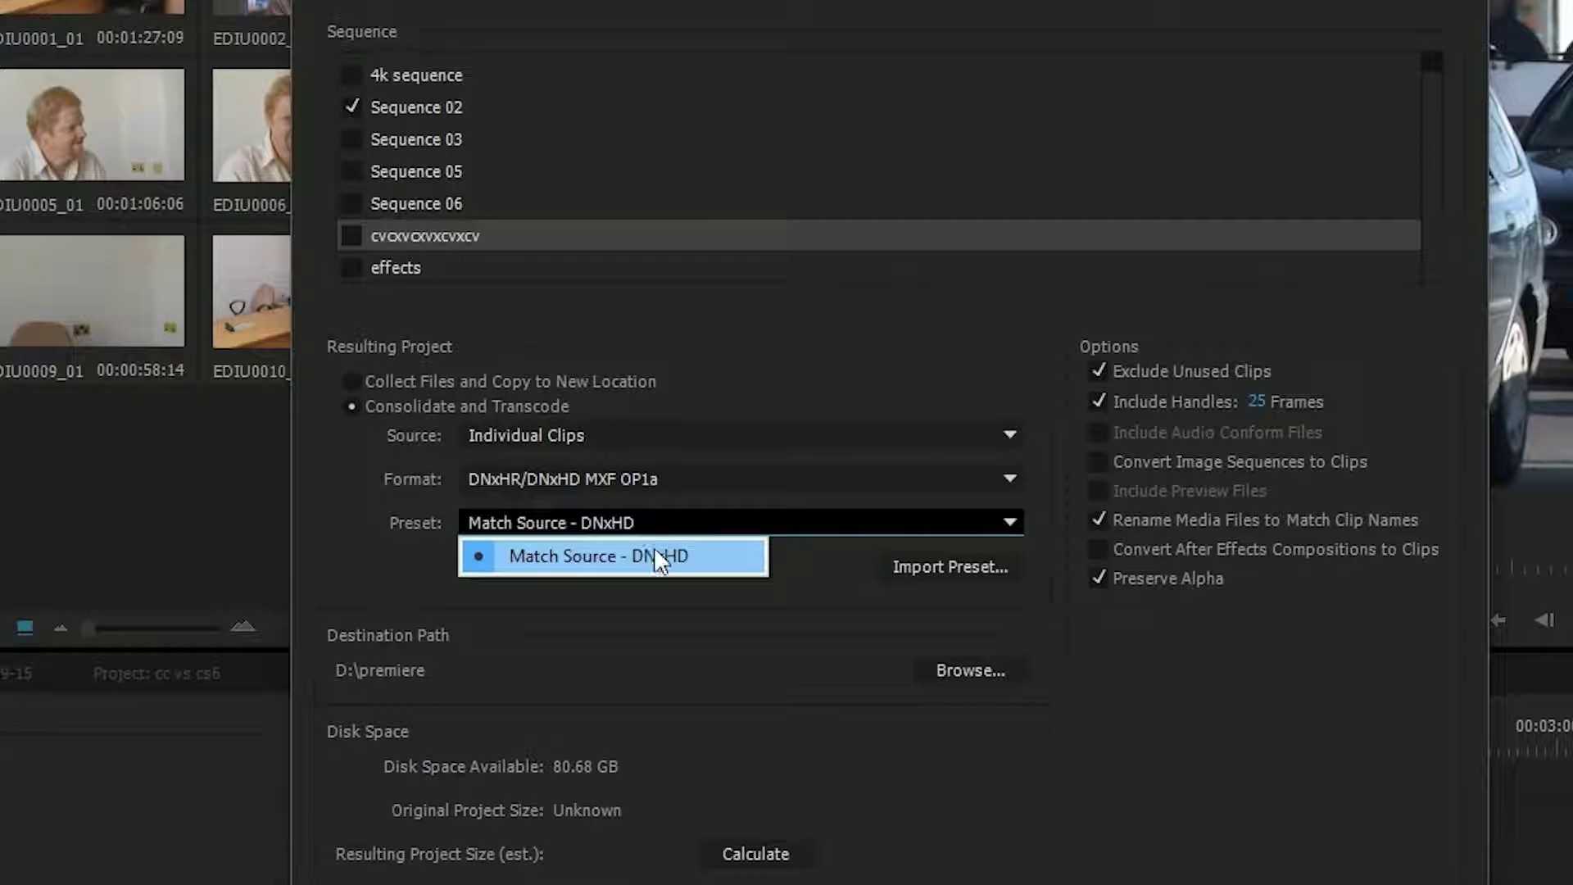
left_click(556, 478)
left_click(569, 541)
left_click(577, 522)
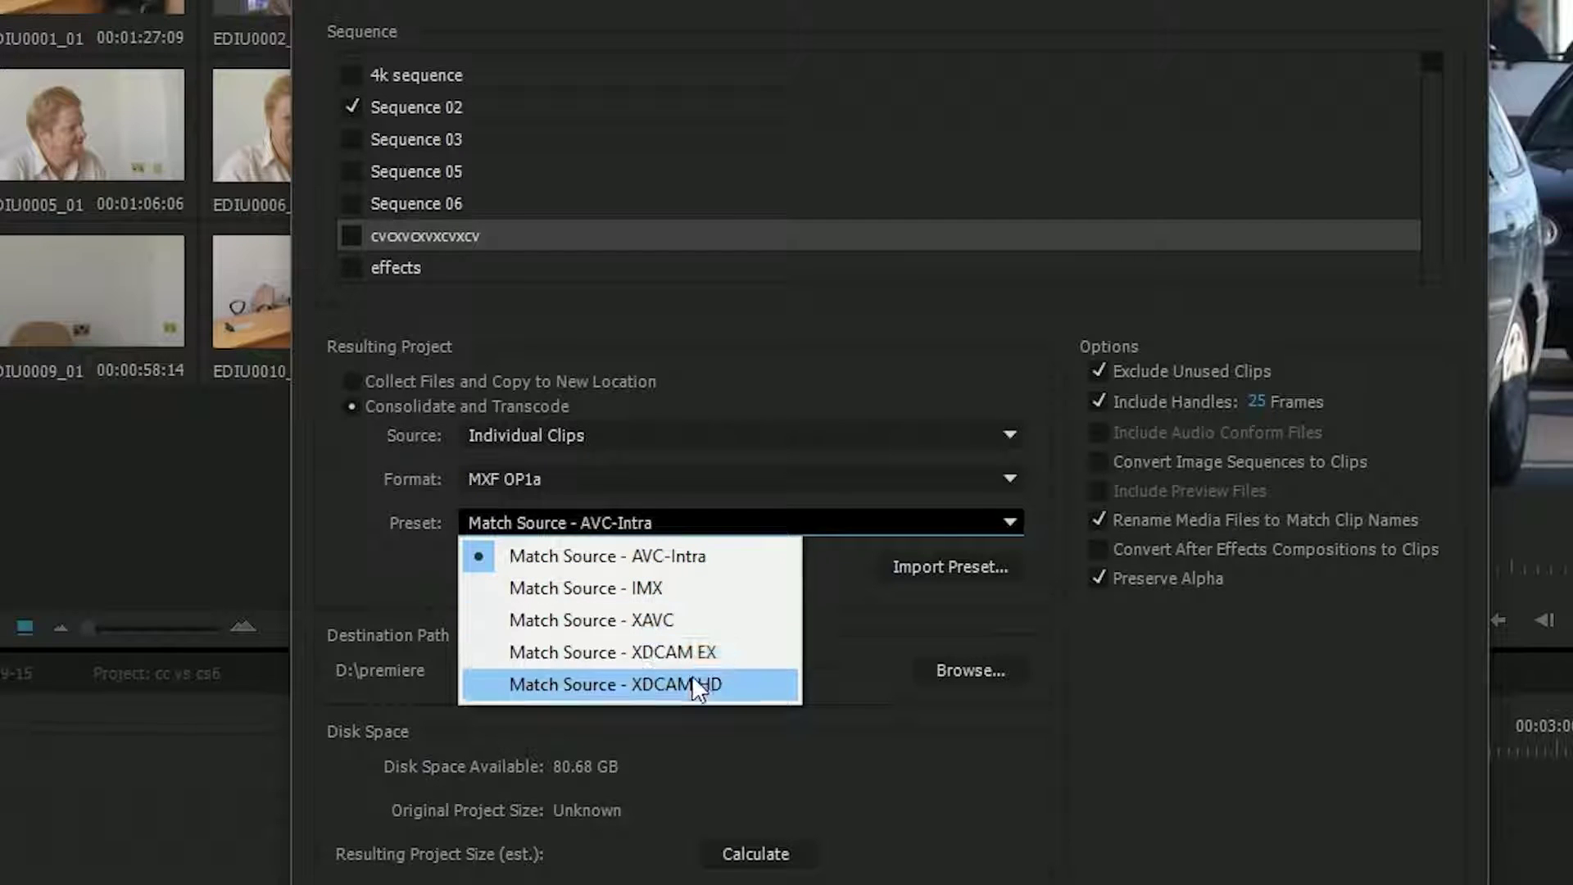
left_click(646, 590)
Try the Match Source - XDCAM EX and XDCAM HD presets, then return to Match Source - IMX.
left_click(639, 522)
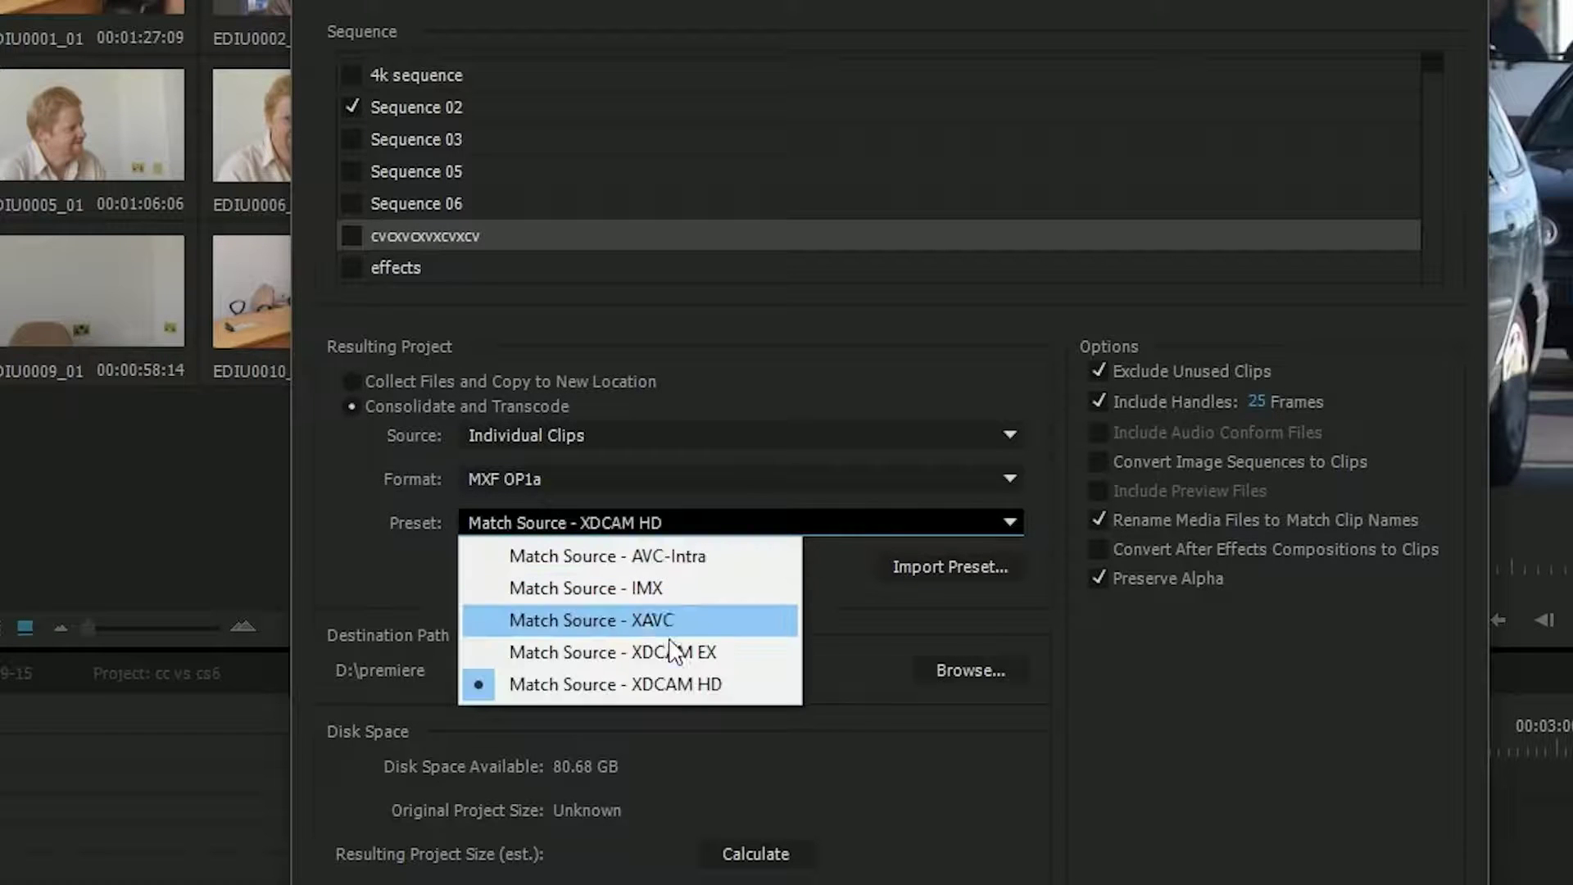
left_click(688, 652)
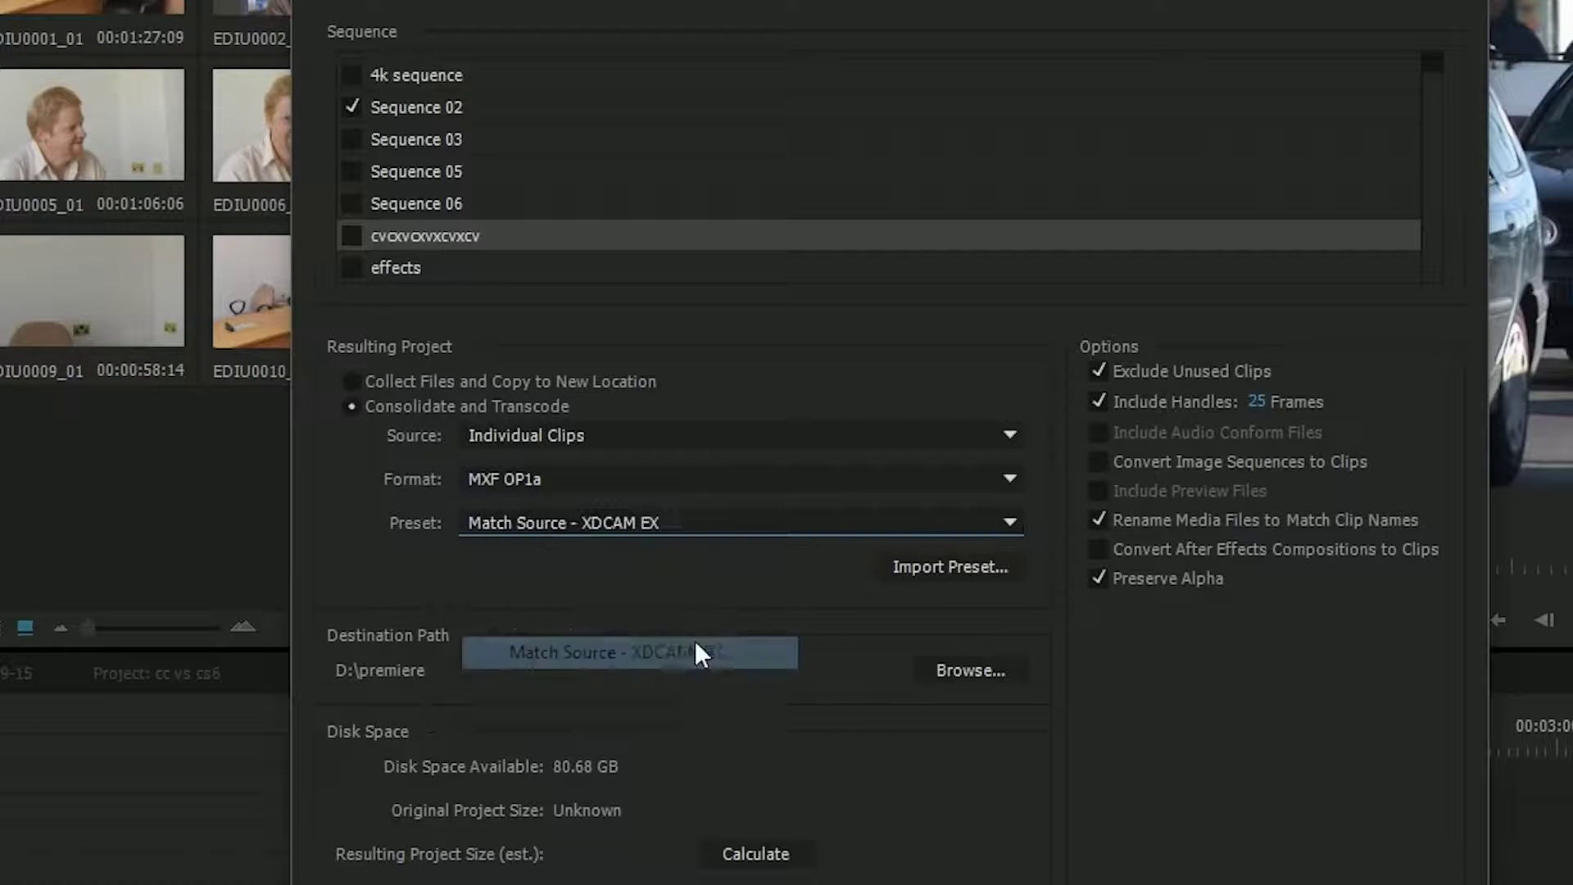
left_click(603, 527)
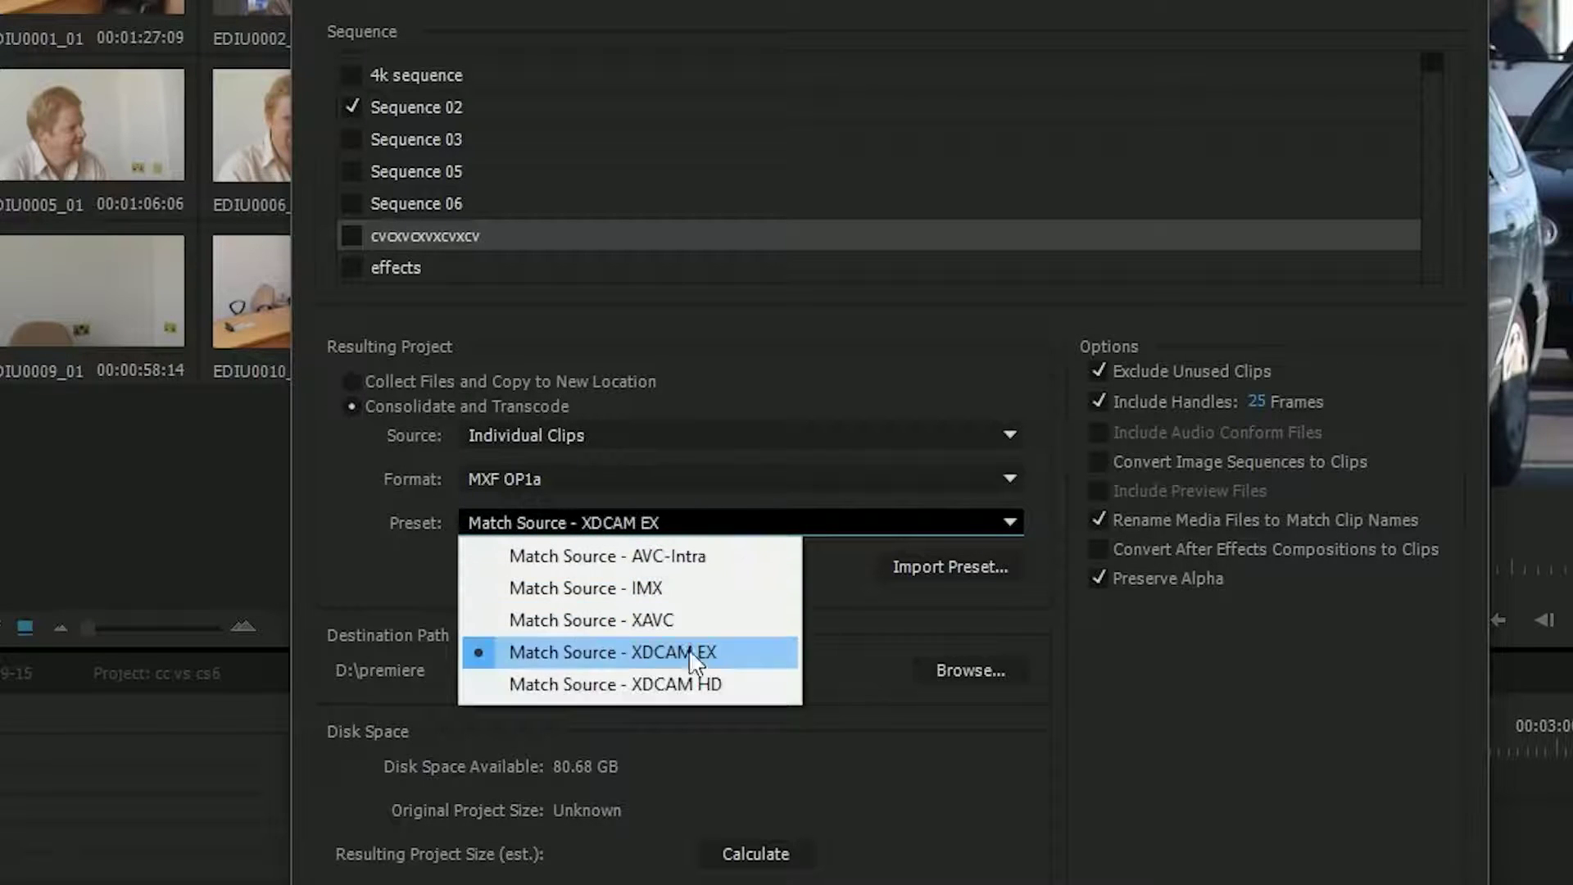
left_click(688, 684)
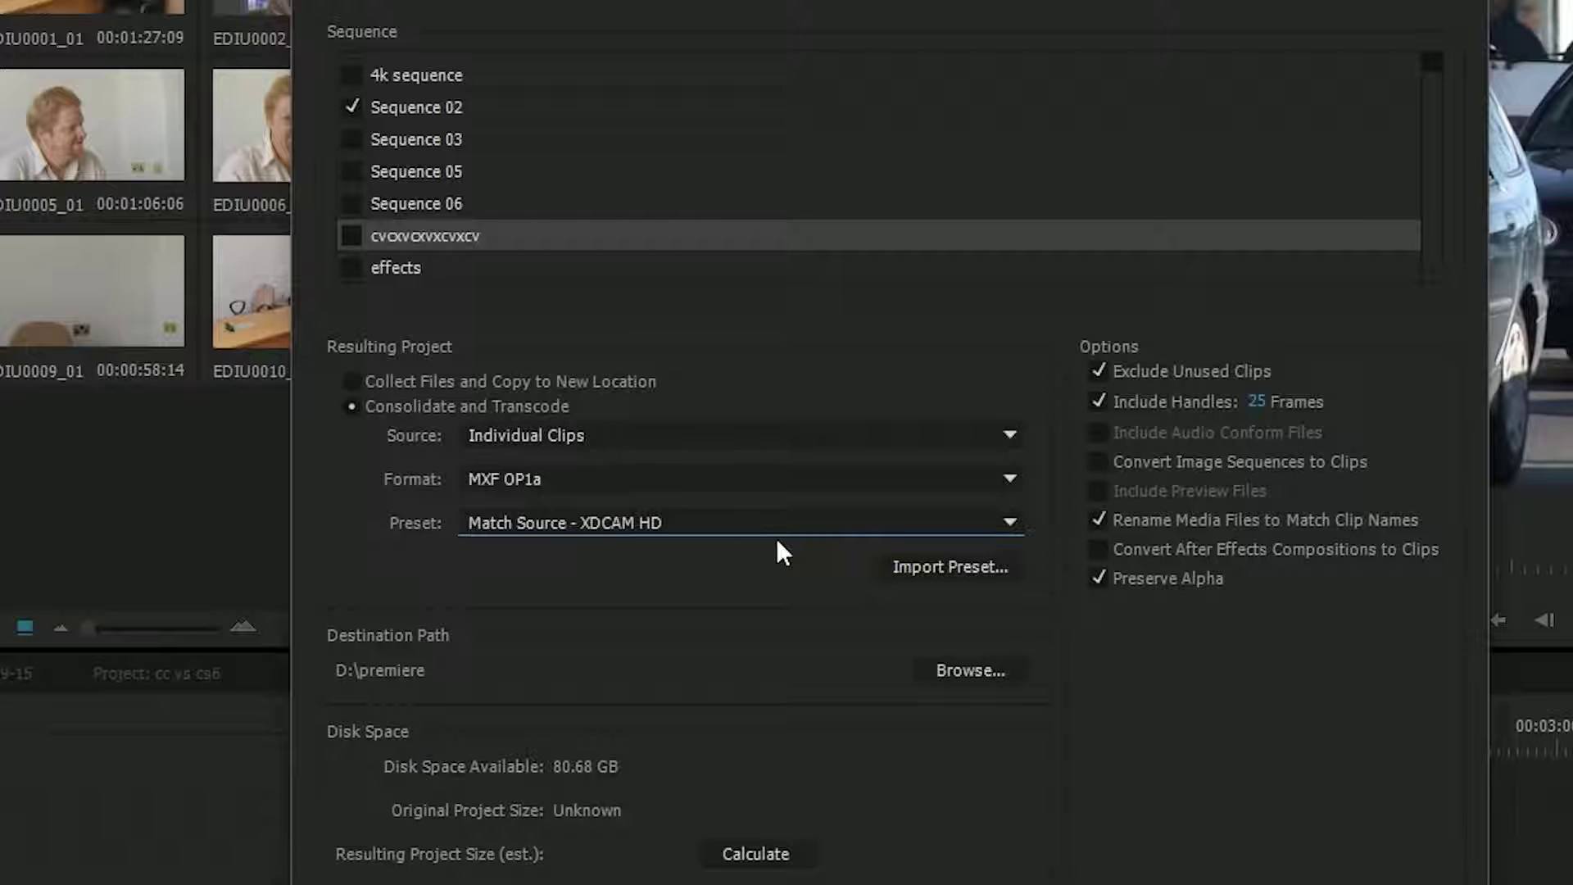
left_click(672, 530)
left_click(643, 586)
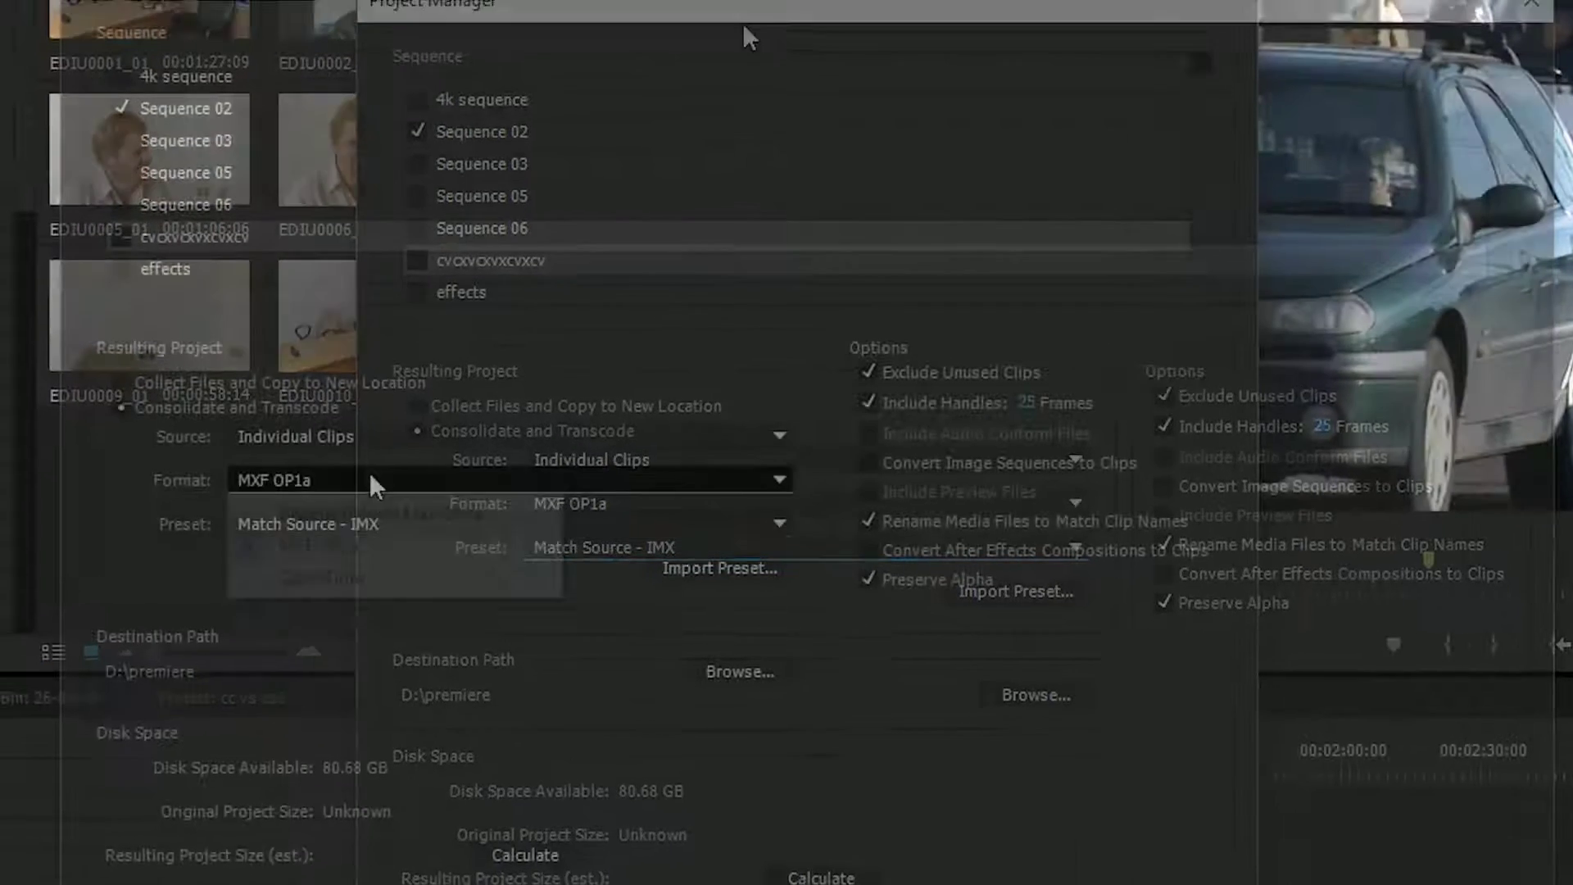
Switch the format from MXF OP1a to QuickTime and keep the GoPro CineForm YUV 10-bit preset.
left_click(591, 479)
left_click(449, 613)
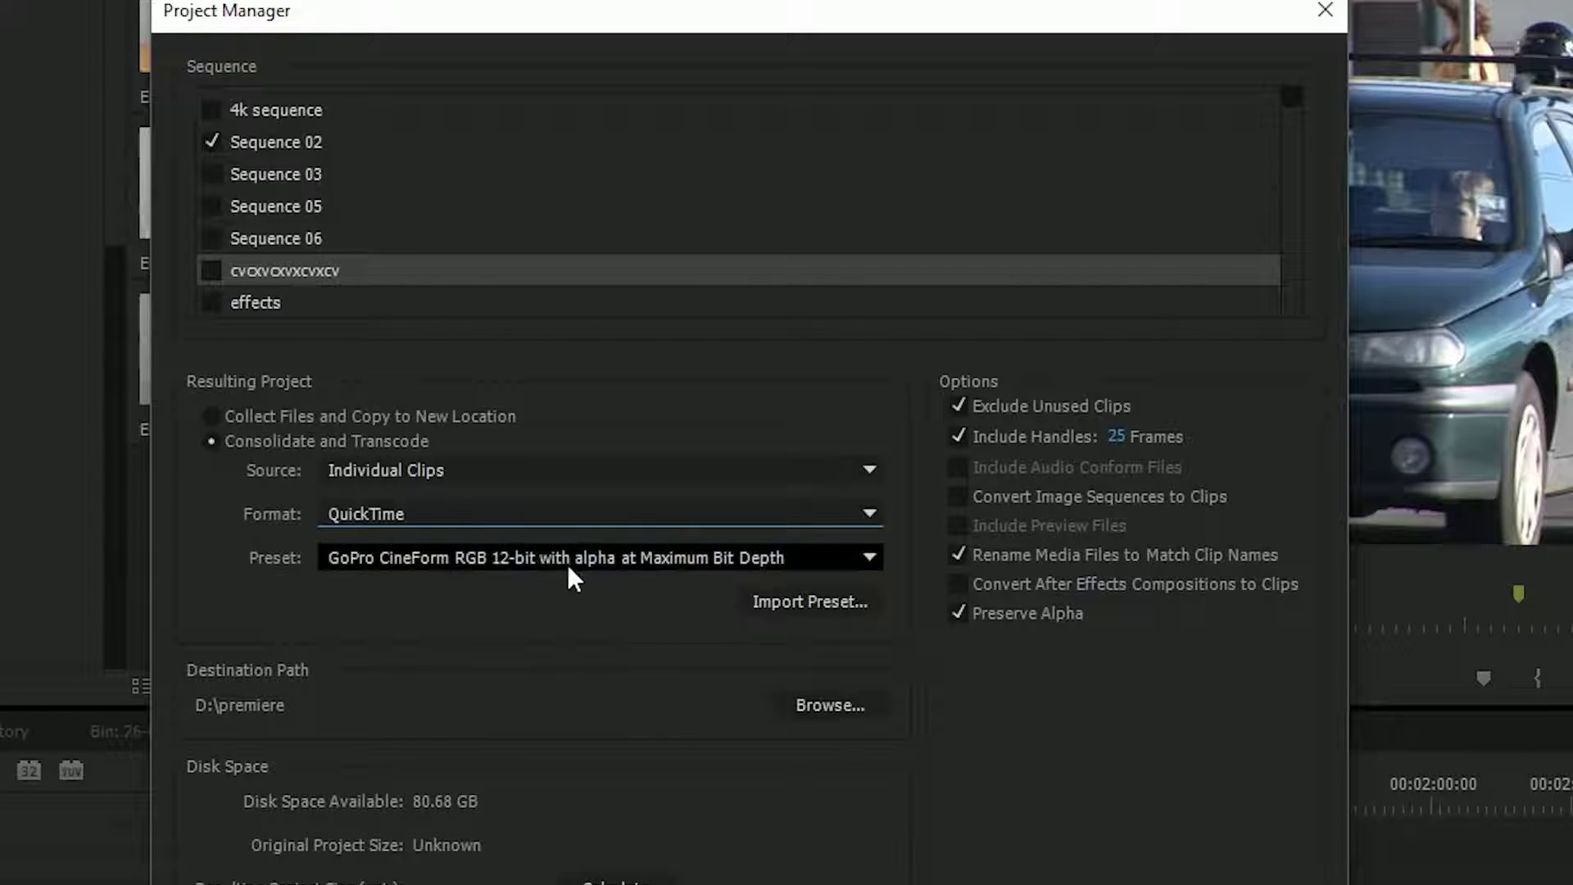
left_click(541, 558)
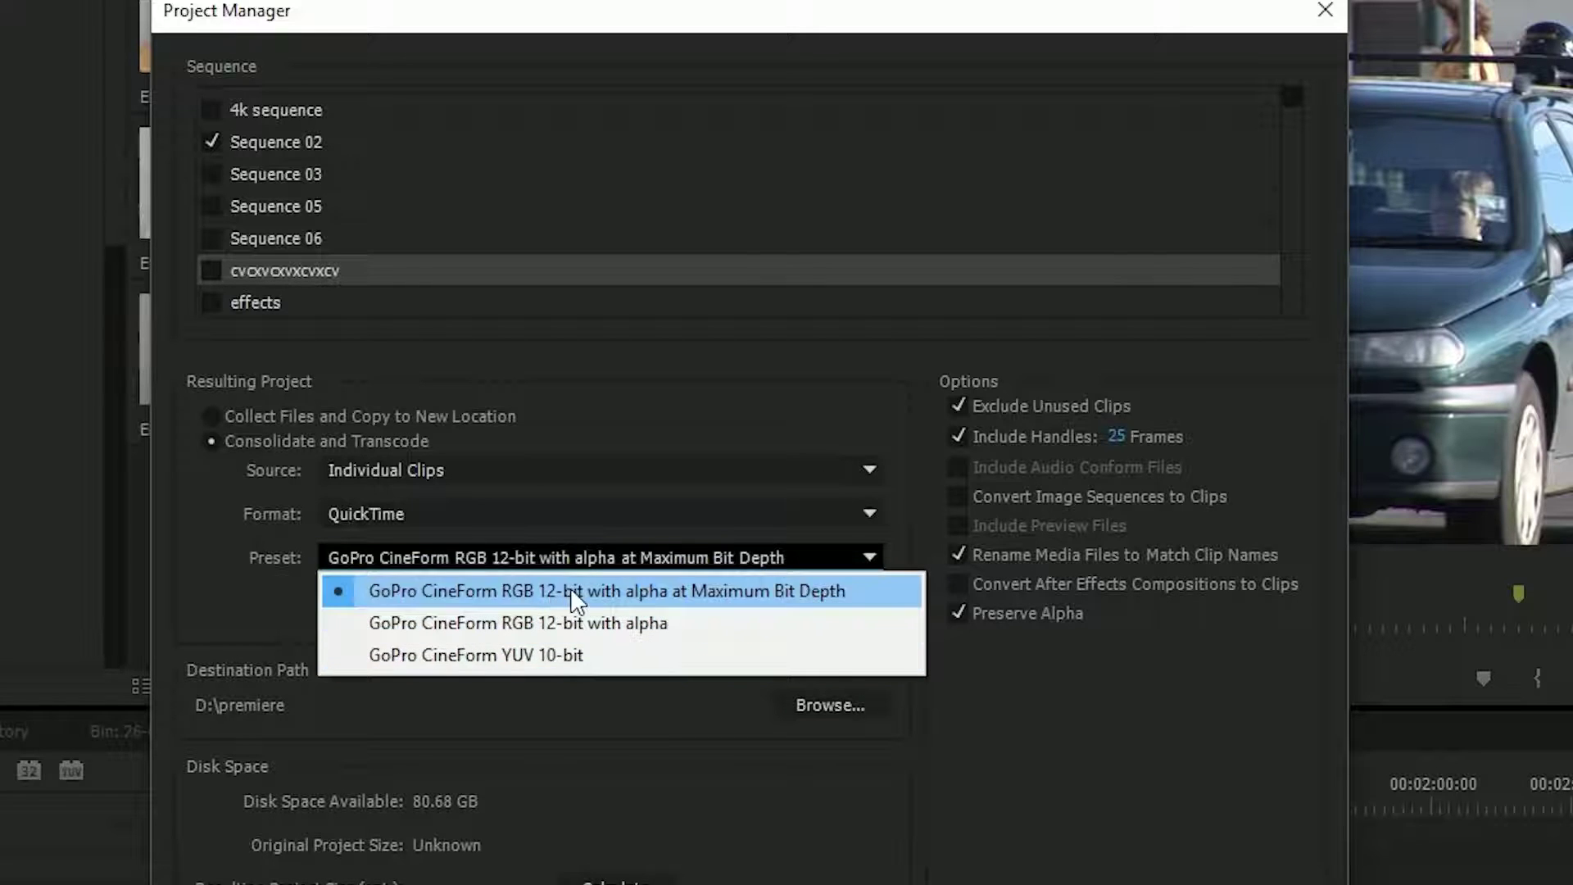
left_click(553, 655)
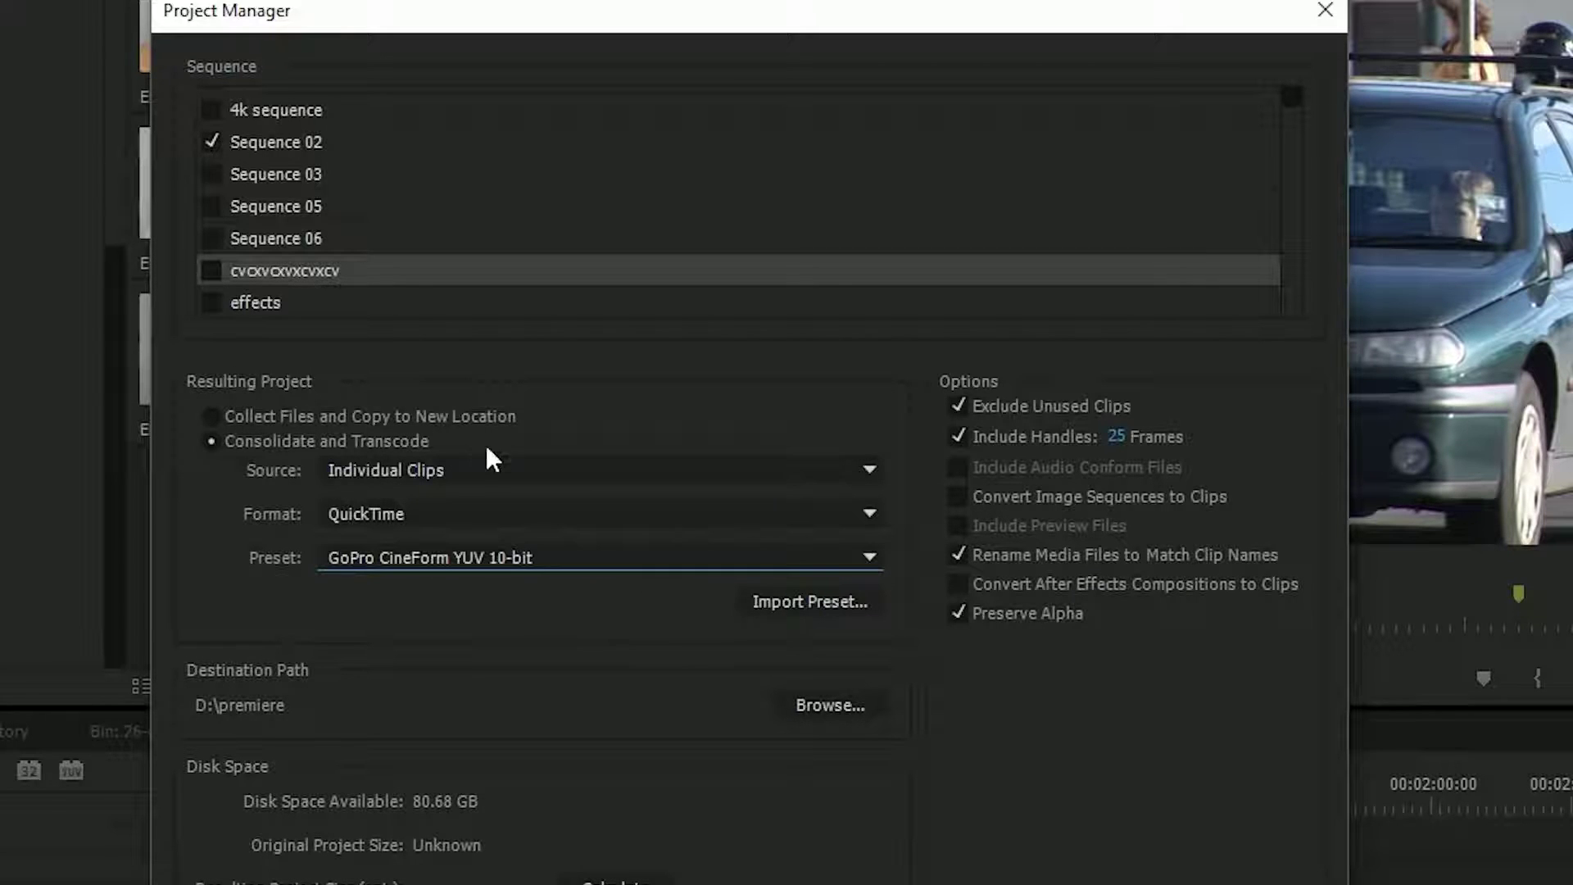
left_click(442, 525)
left_click(546, 560)
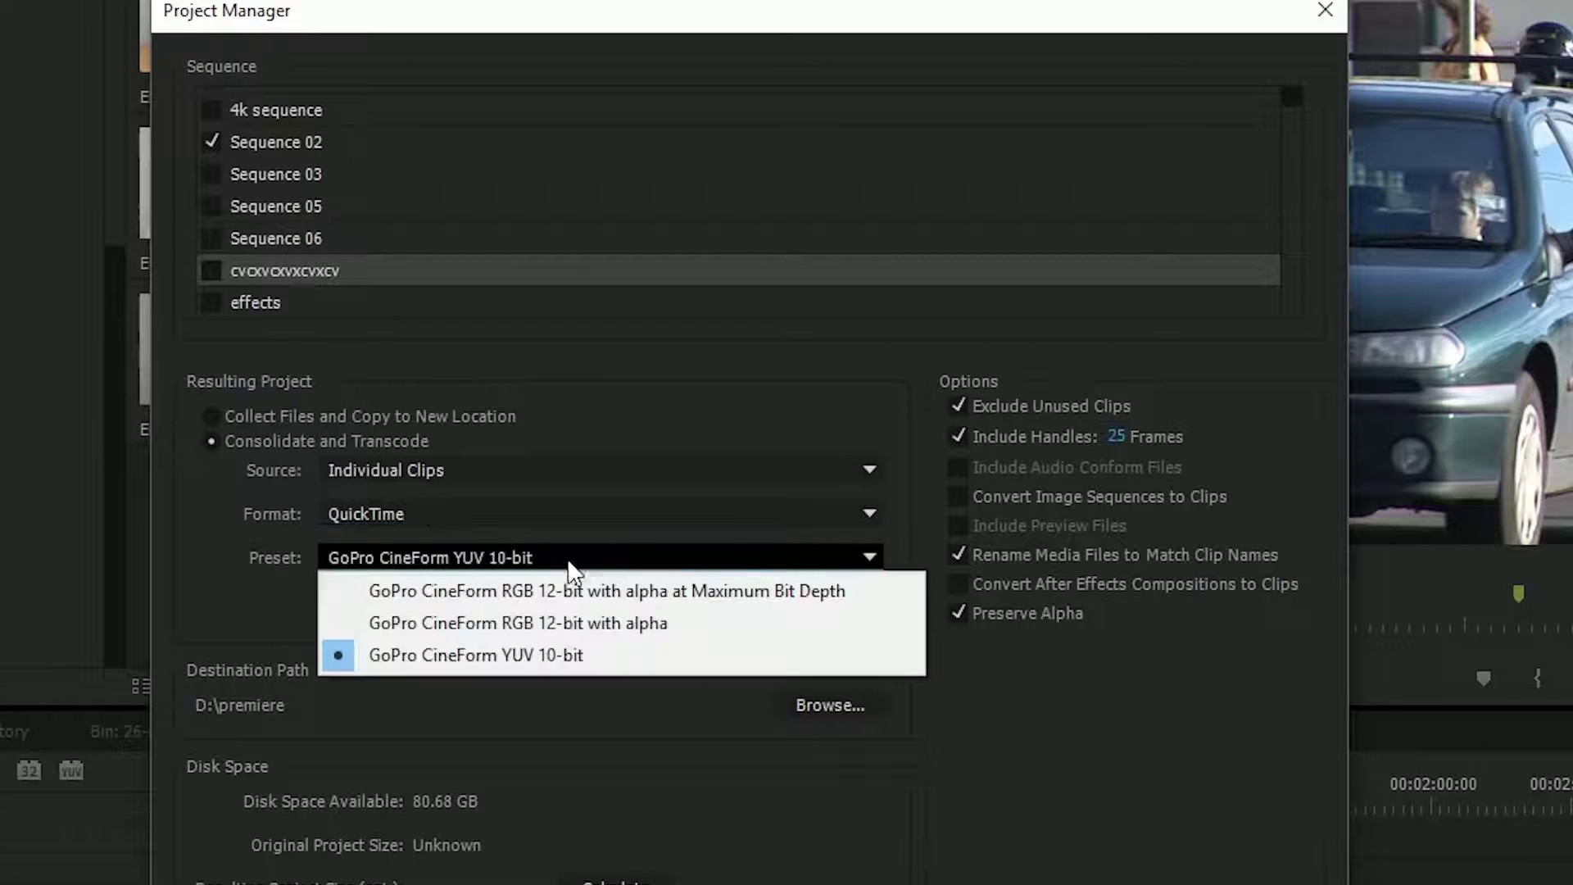
left_click(570, 647)
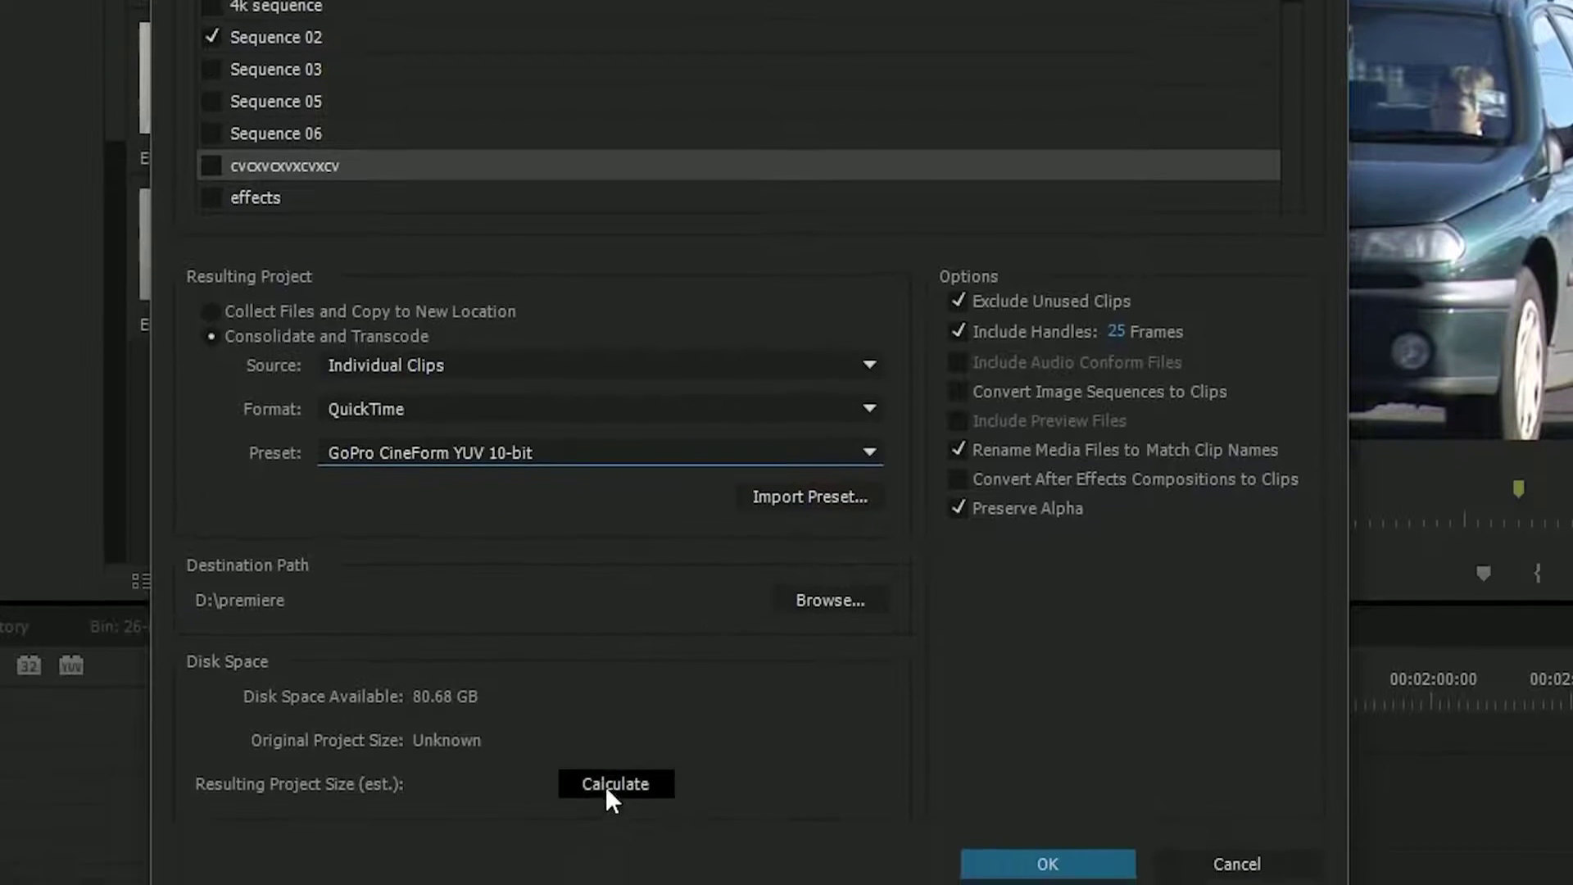
Calculate the estimated size (256.25 MB from 29.07 GB), then run the consolidate-and-transcode job.
left_click(606, 883)
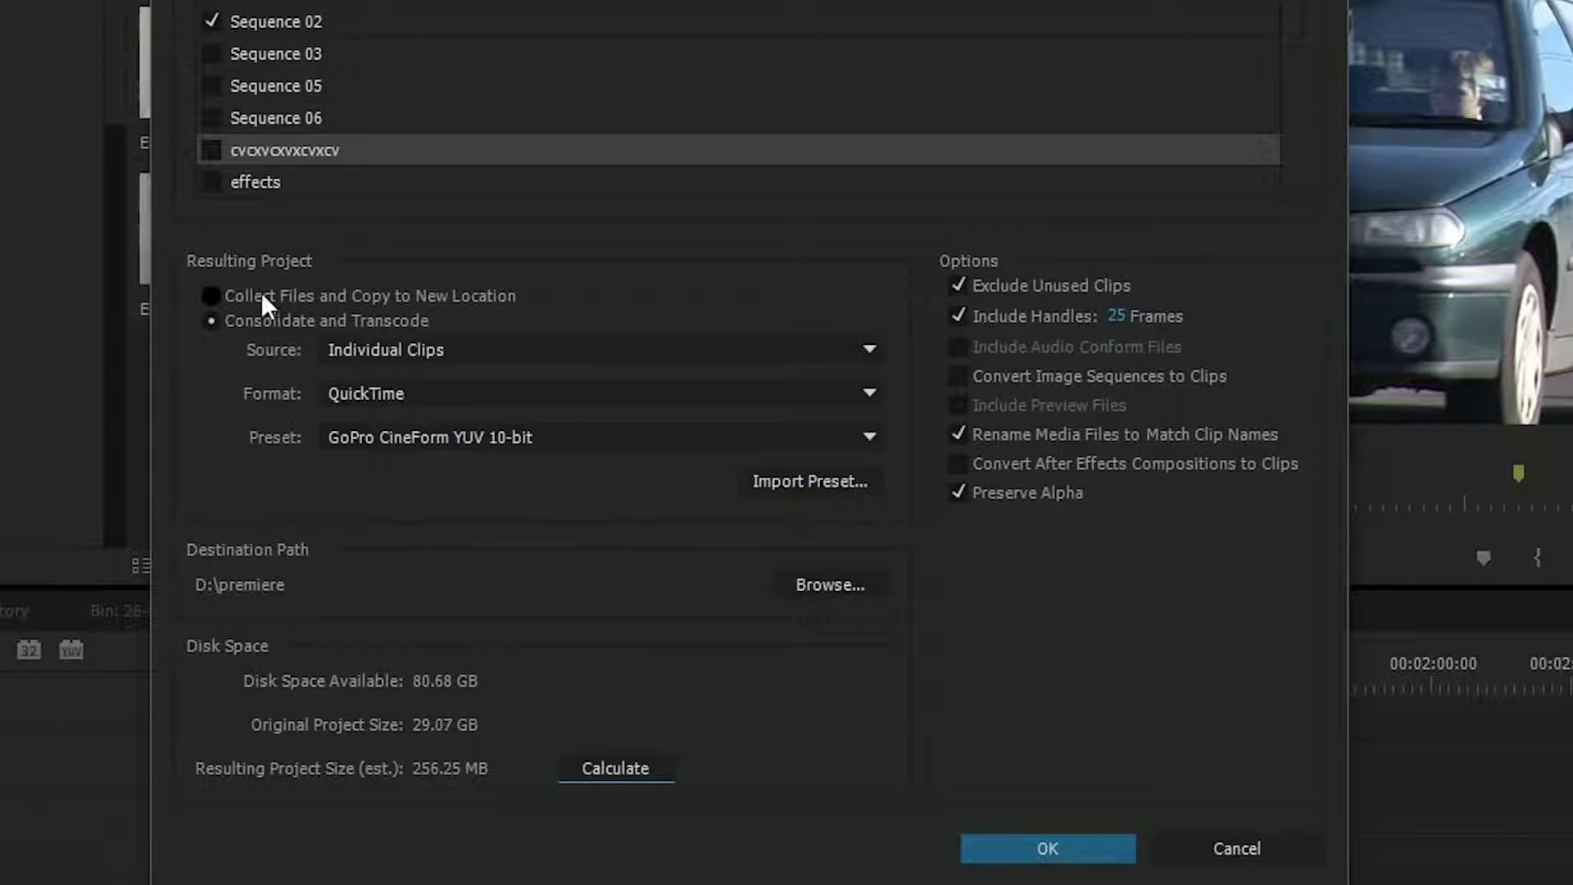
key("Return")
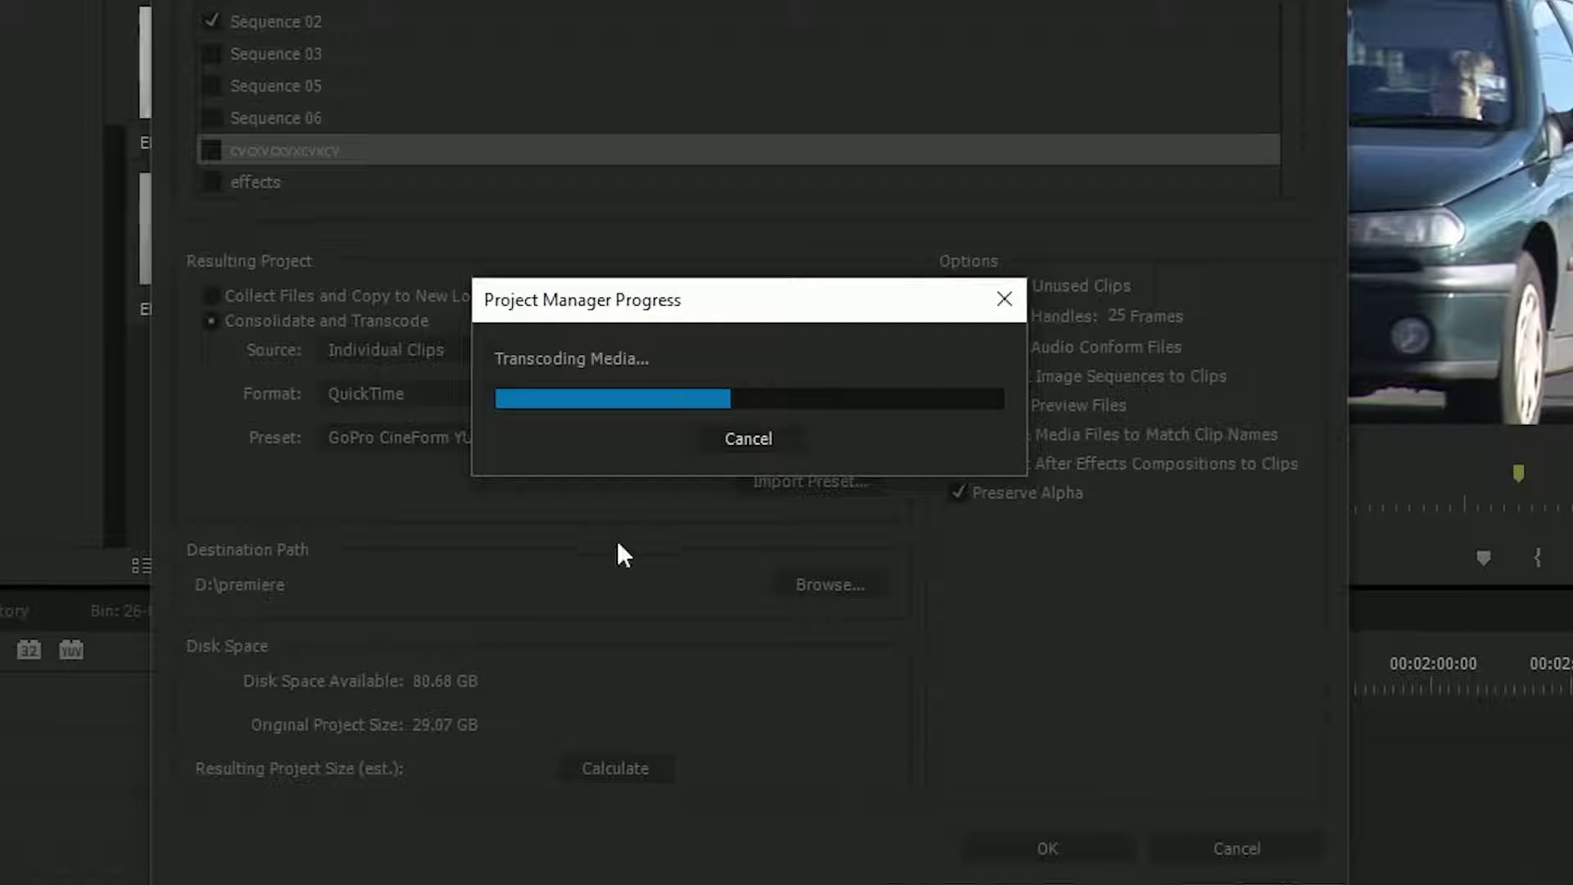
left_click_drag(578, 300, 517, 76)
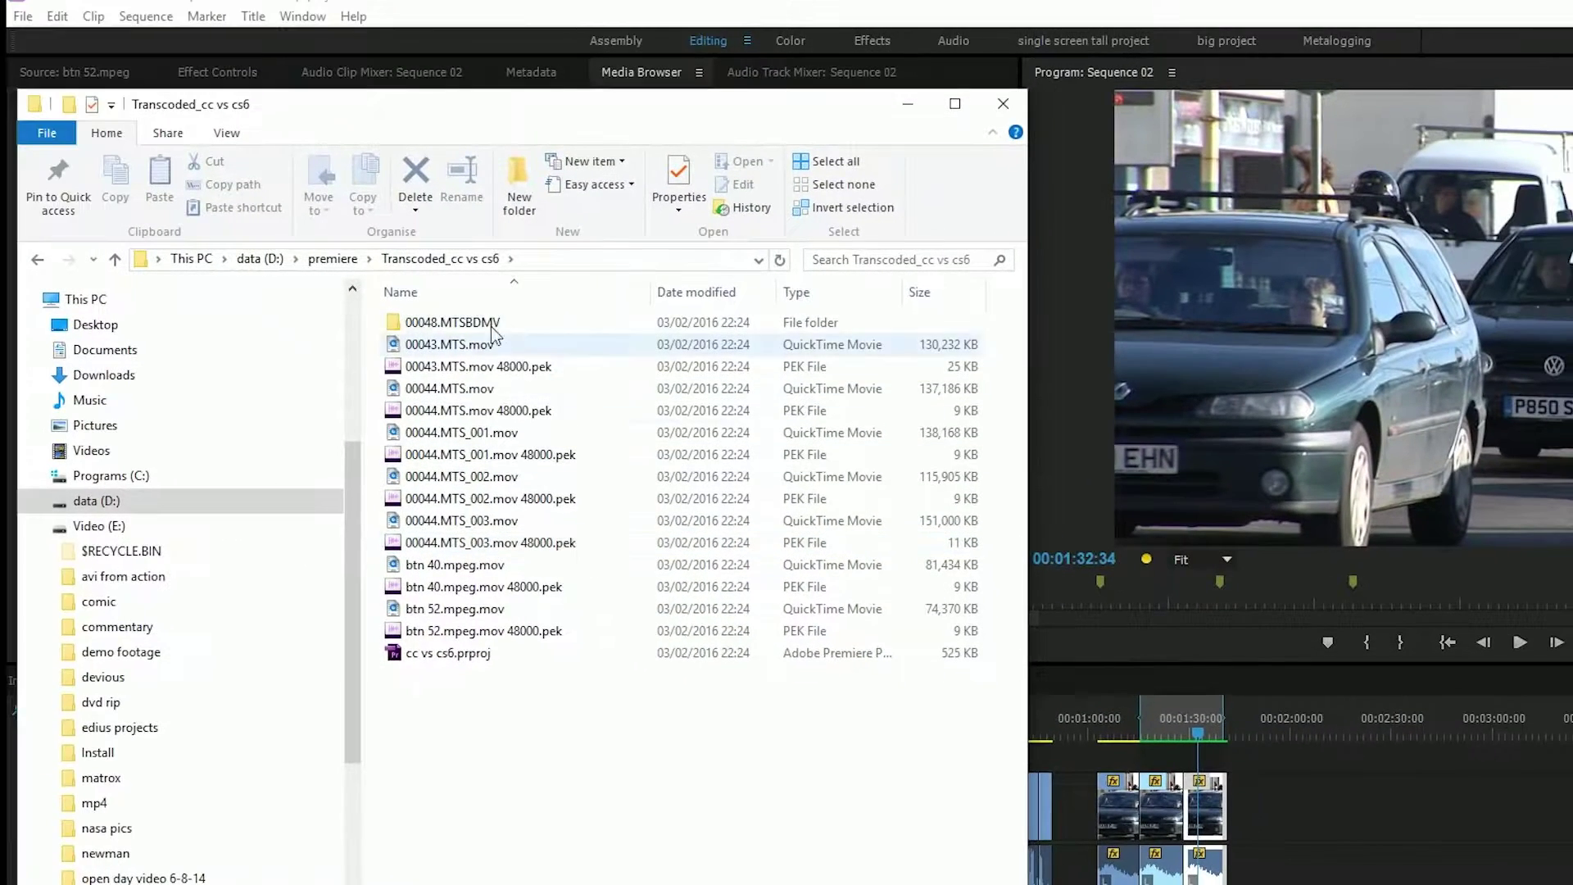
Select the transcoded 00043.MTS.mov, dismiss the QuickTime prompt and quit QuickTime Player.
left_click(458, 342)
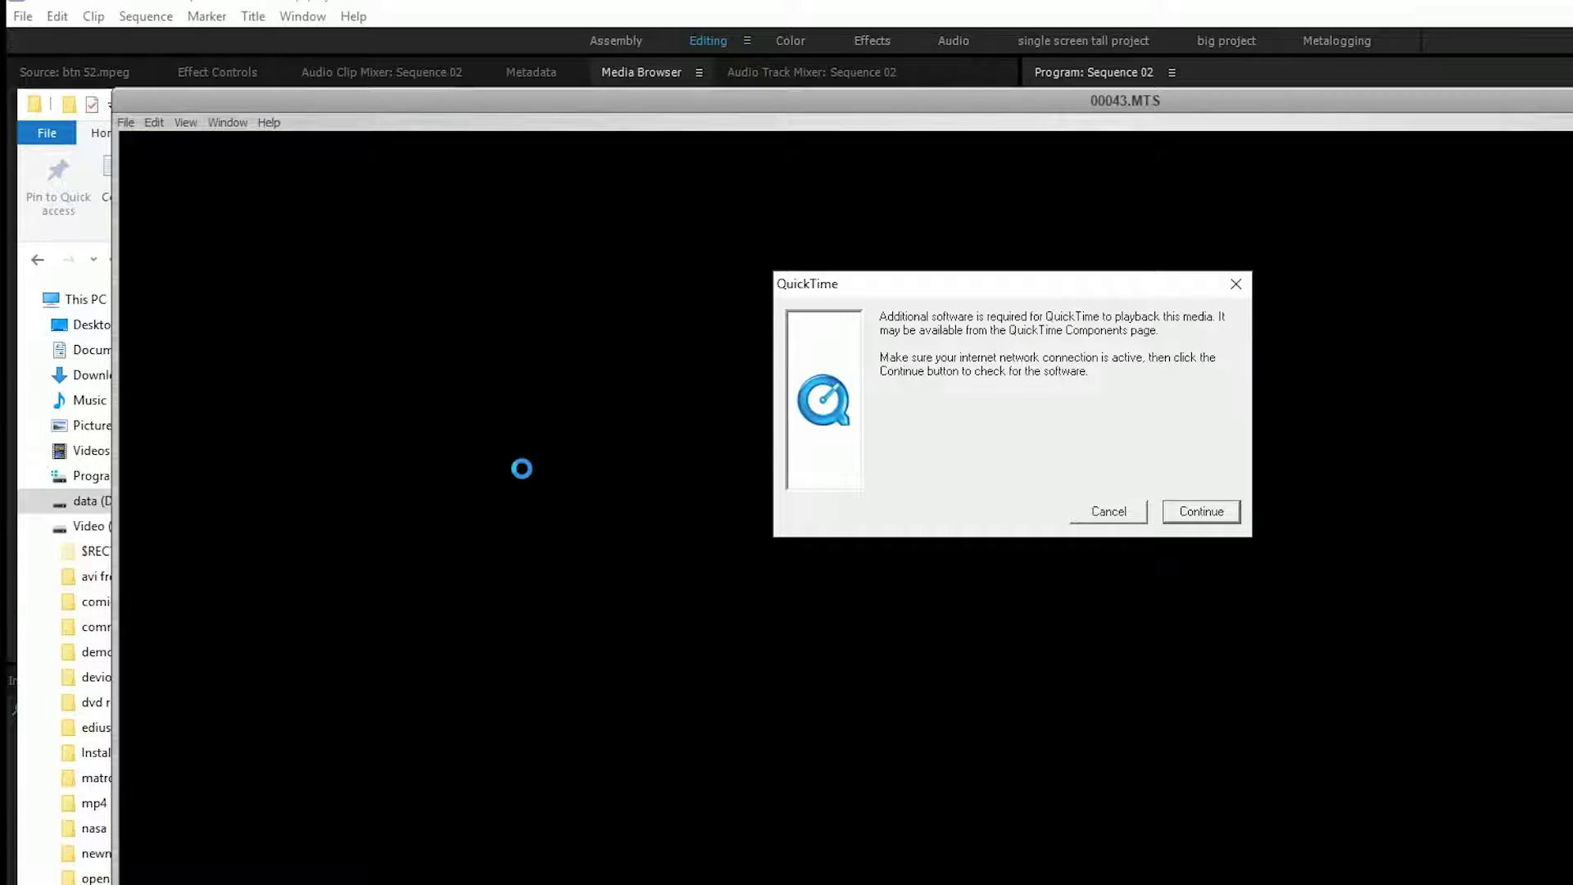
left_click(1101, 506)
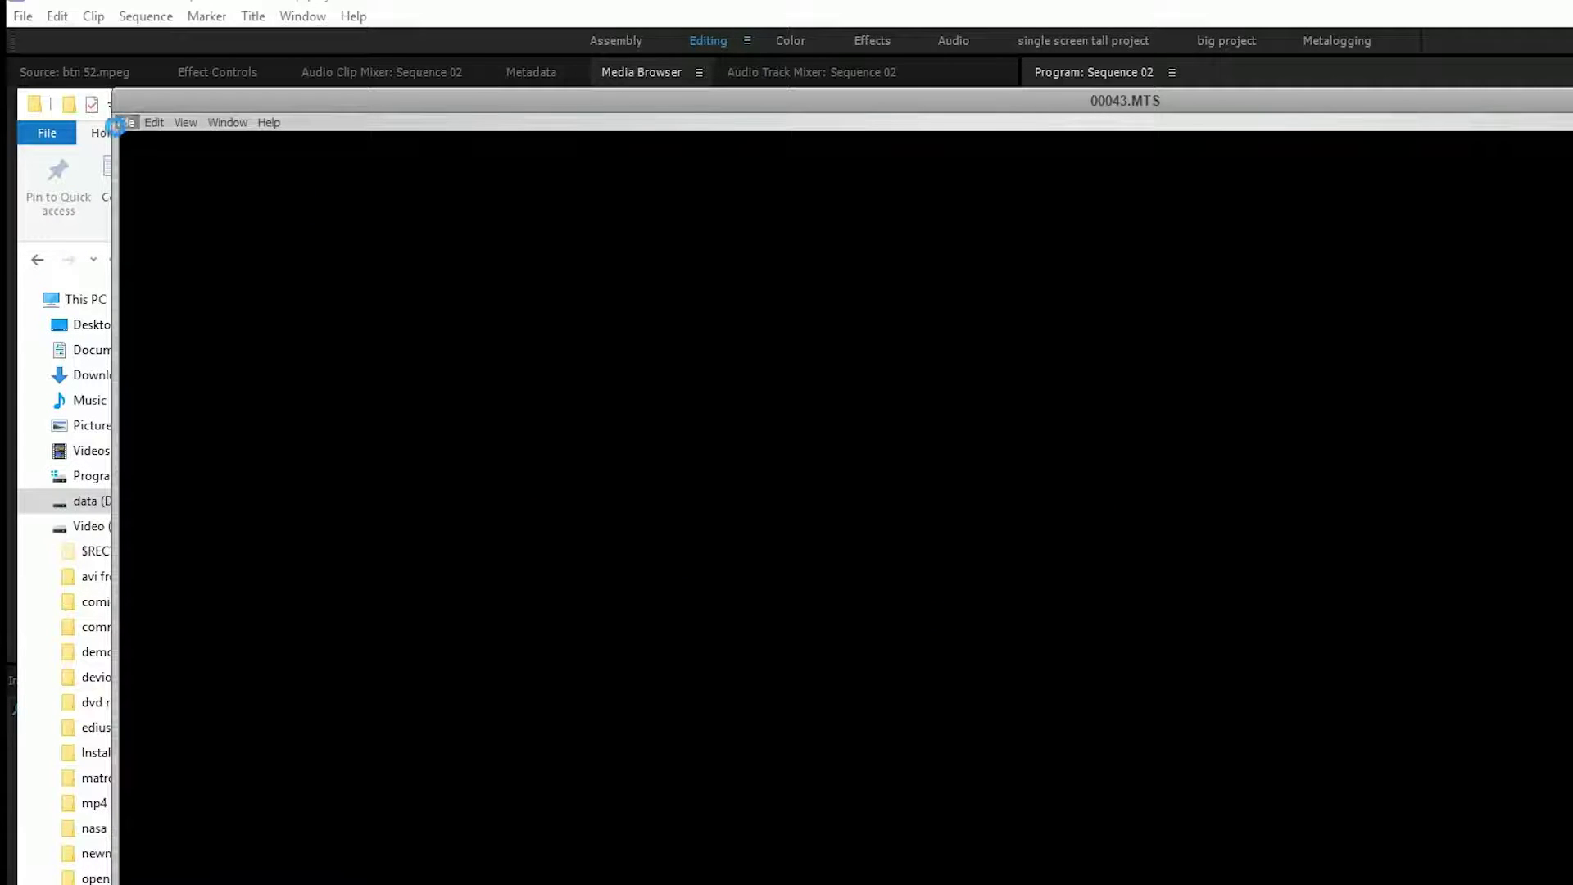
left_click(125, 122)
left_click(229, 469)
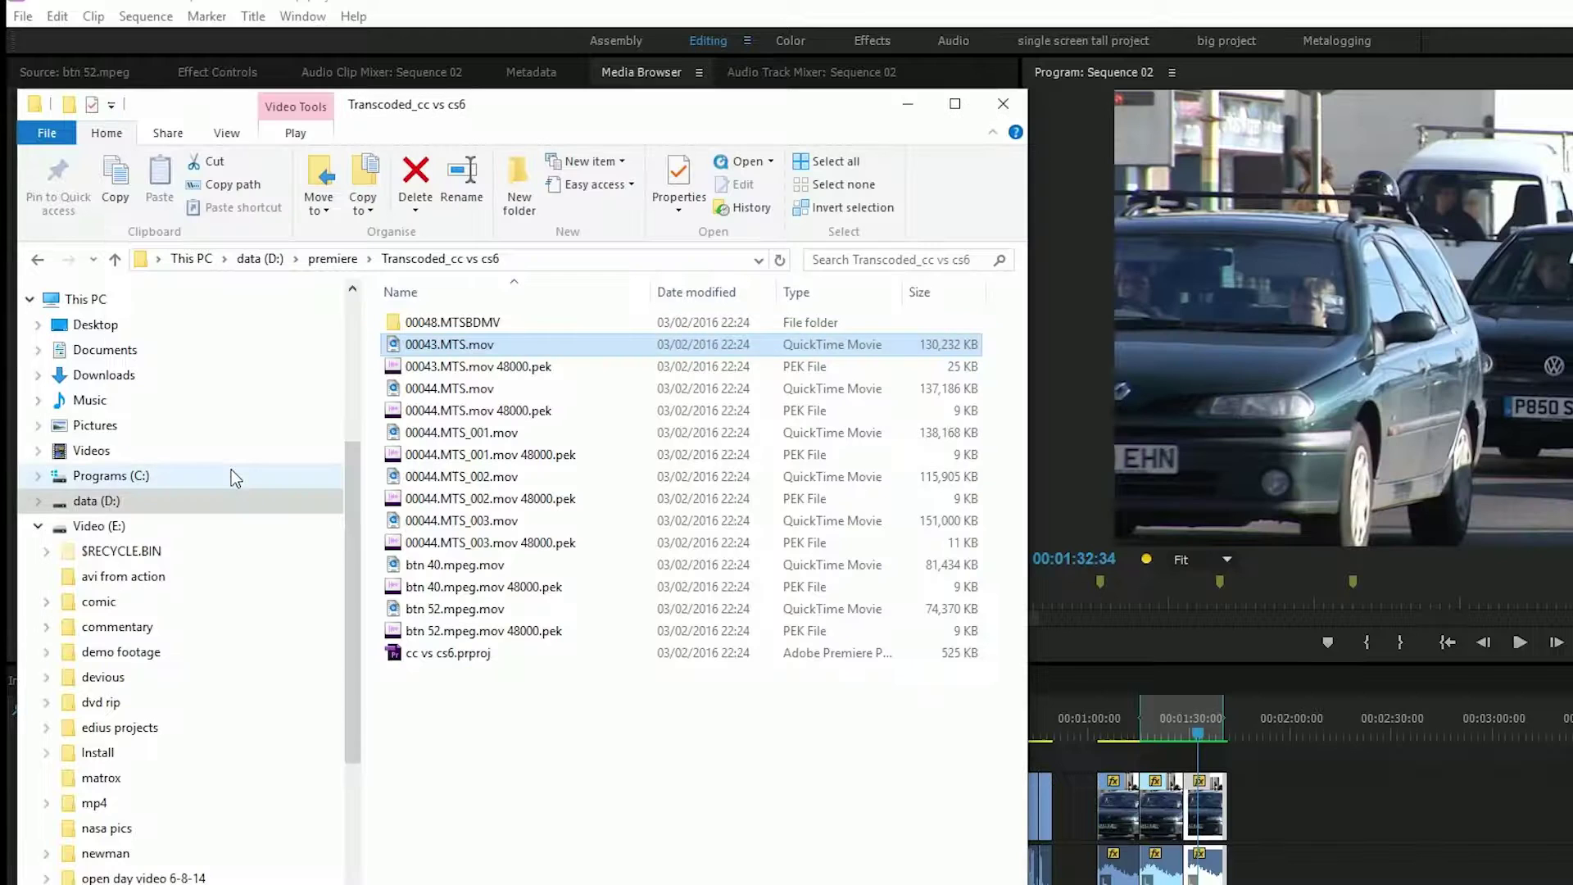
Import 00043.MTS.mov from Explorer into Premiere's Project panel and scrub it in the Source monitor.
left_click_drag(481, 106, 1107, 183)
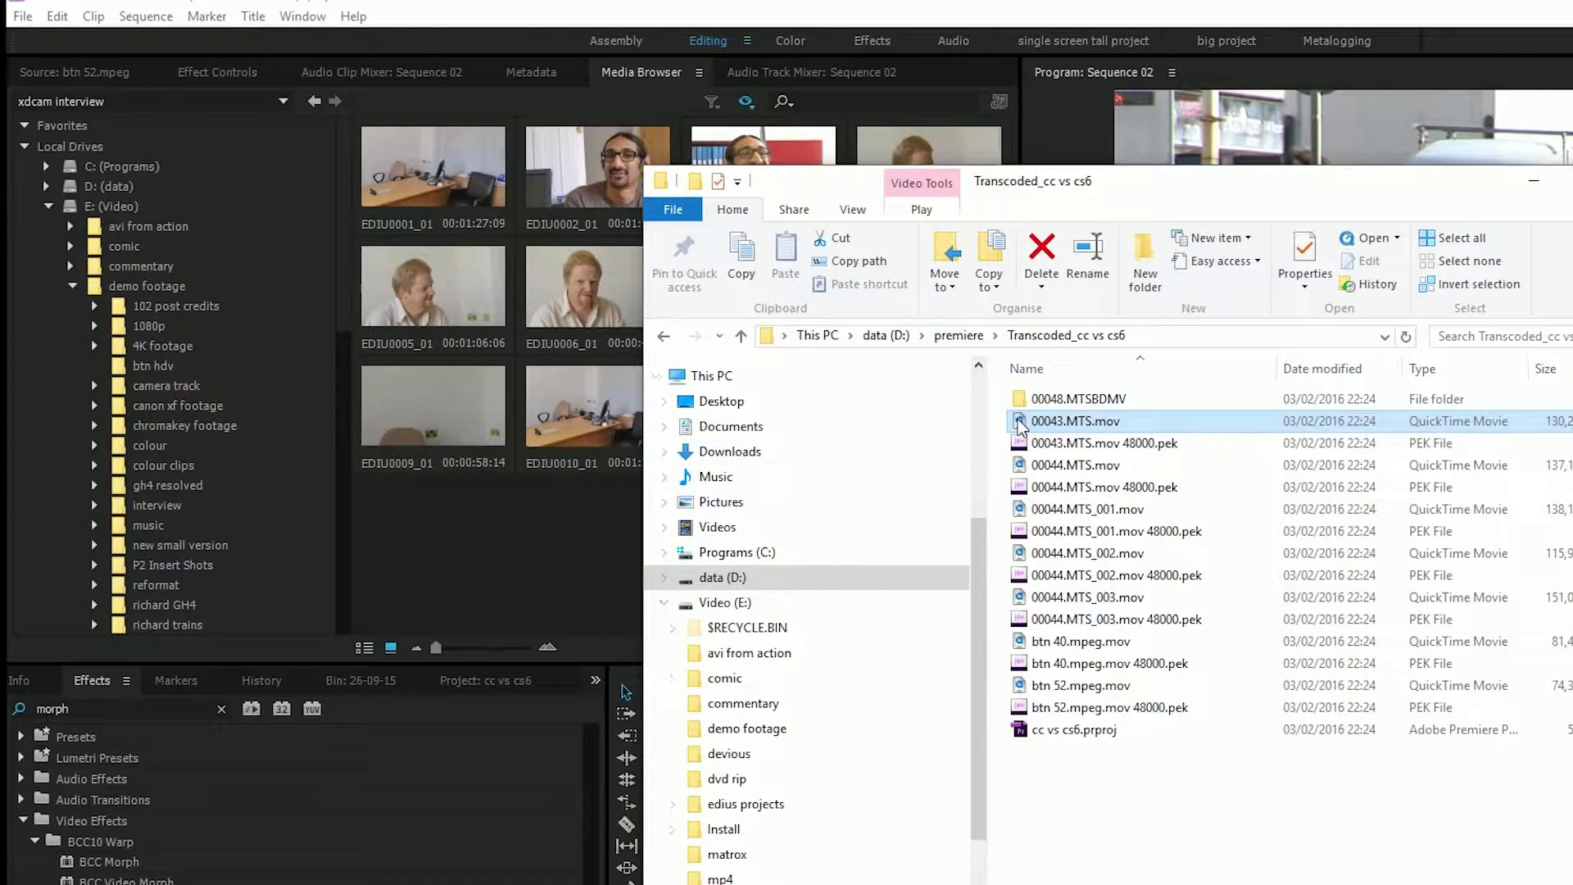
left_click_drag(1020, 426, 369, 697)
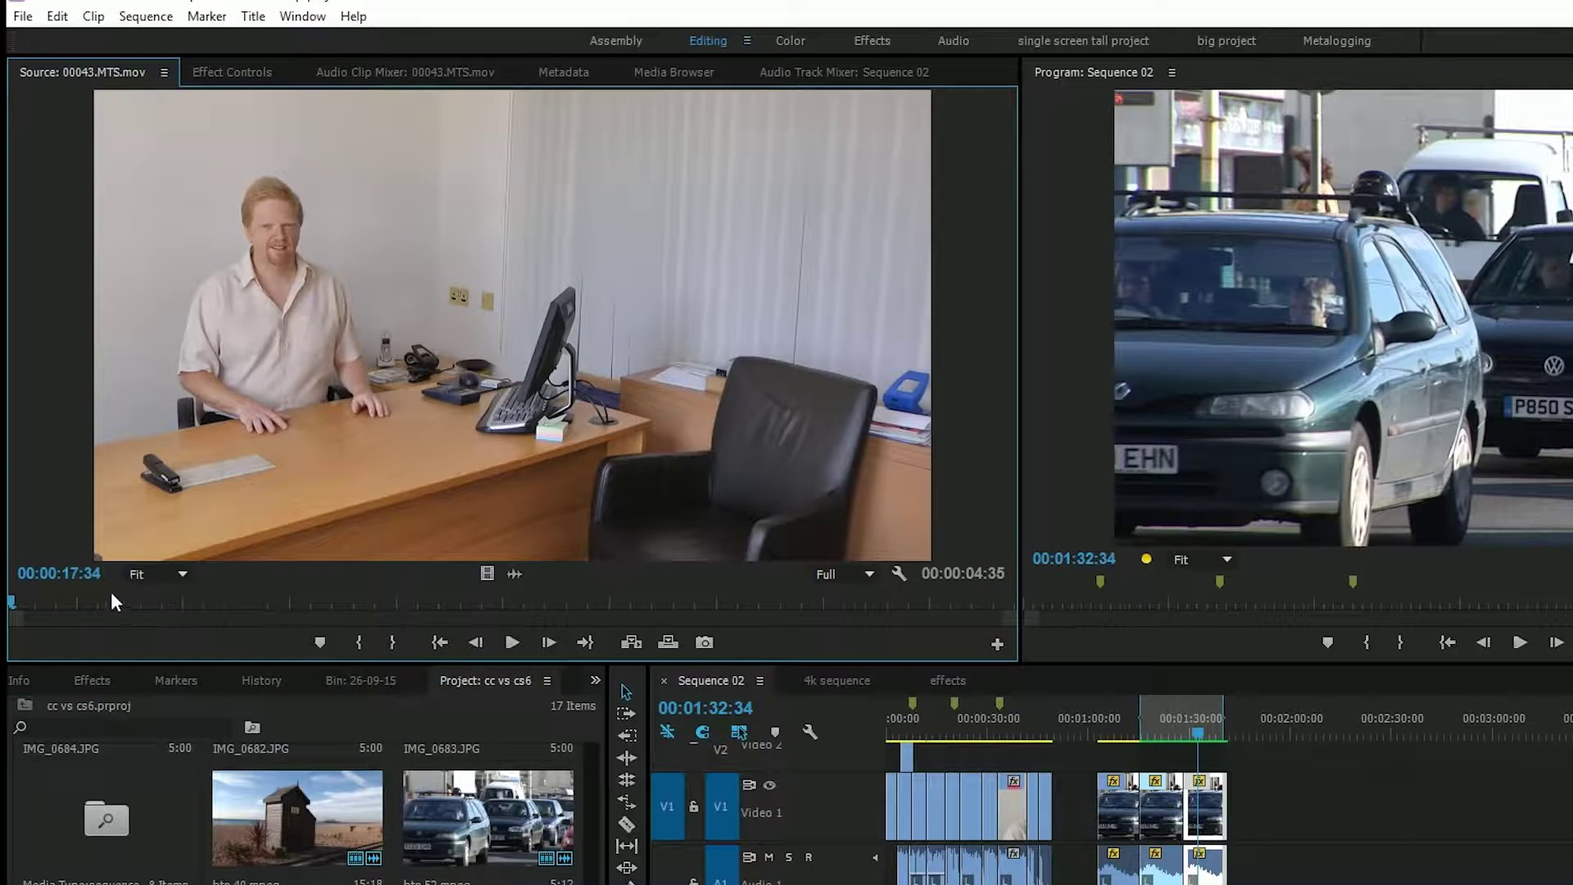
mouse_move(111, 602)
left_mouse_down()
mouse_move(714, 611)
mouse_move(95, 617)
mouse_move(543, 604)
mouse_move(267, 593)
mouse_move(392, 588)
mouse_move(682, 613)
mouse_move(238, 619)
mouse_move(810, 617)
mouse_move(28, 618)
mouse_move(406, 608)
mouse_move(426, 578)
mouse_move(134, 611)
left_mouse_up()
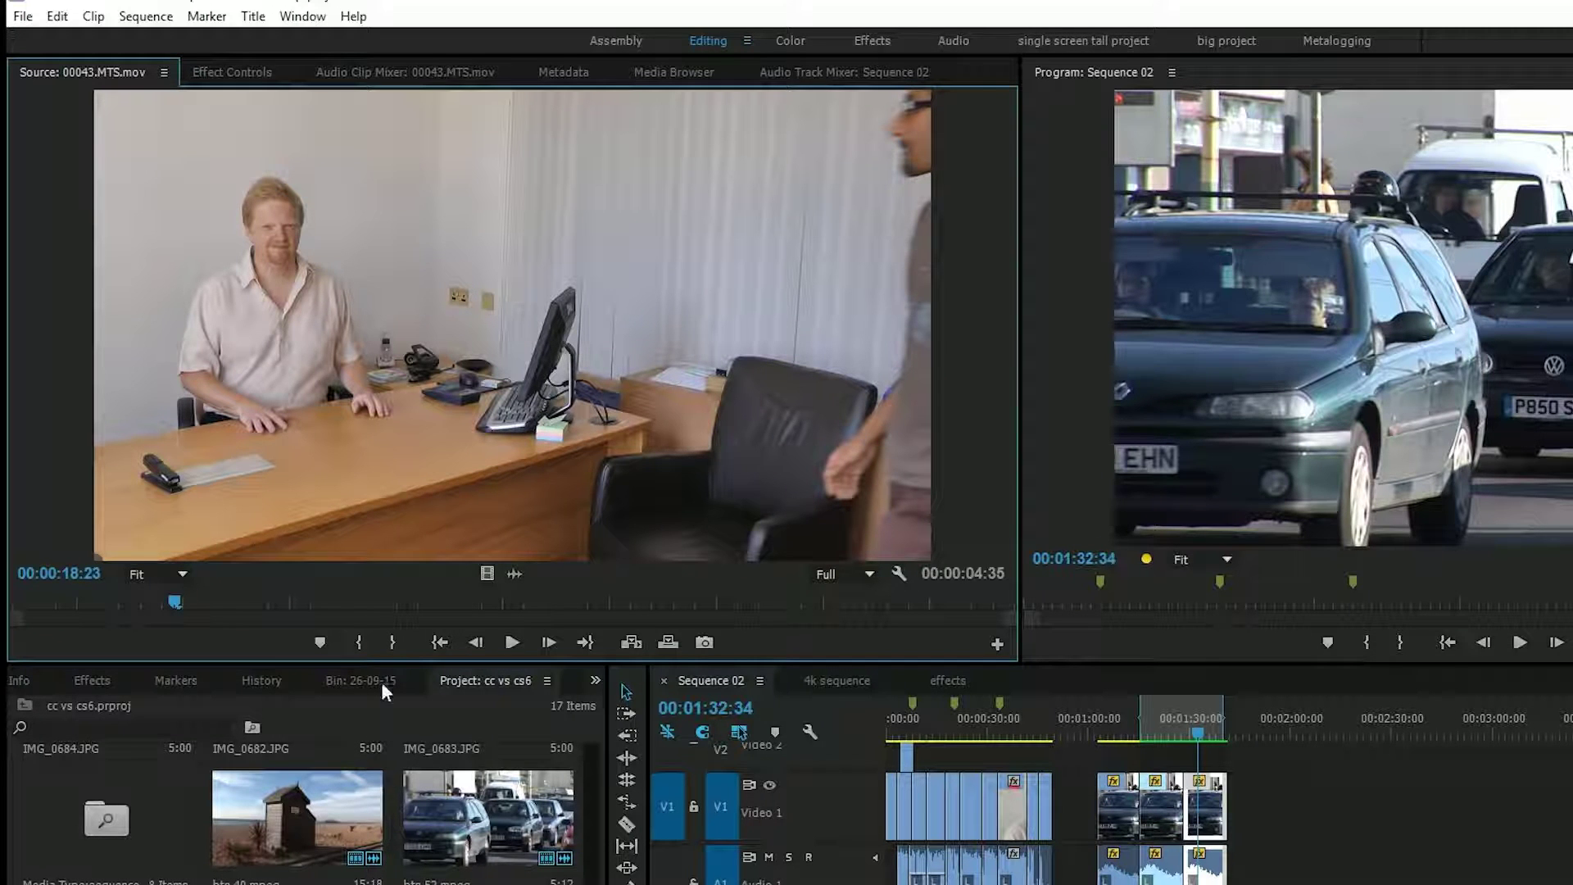
Open Project Manager and Import Preset, cancel both, and place the playhead at 00:00:28:42.
left_click(23, 17)
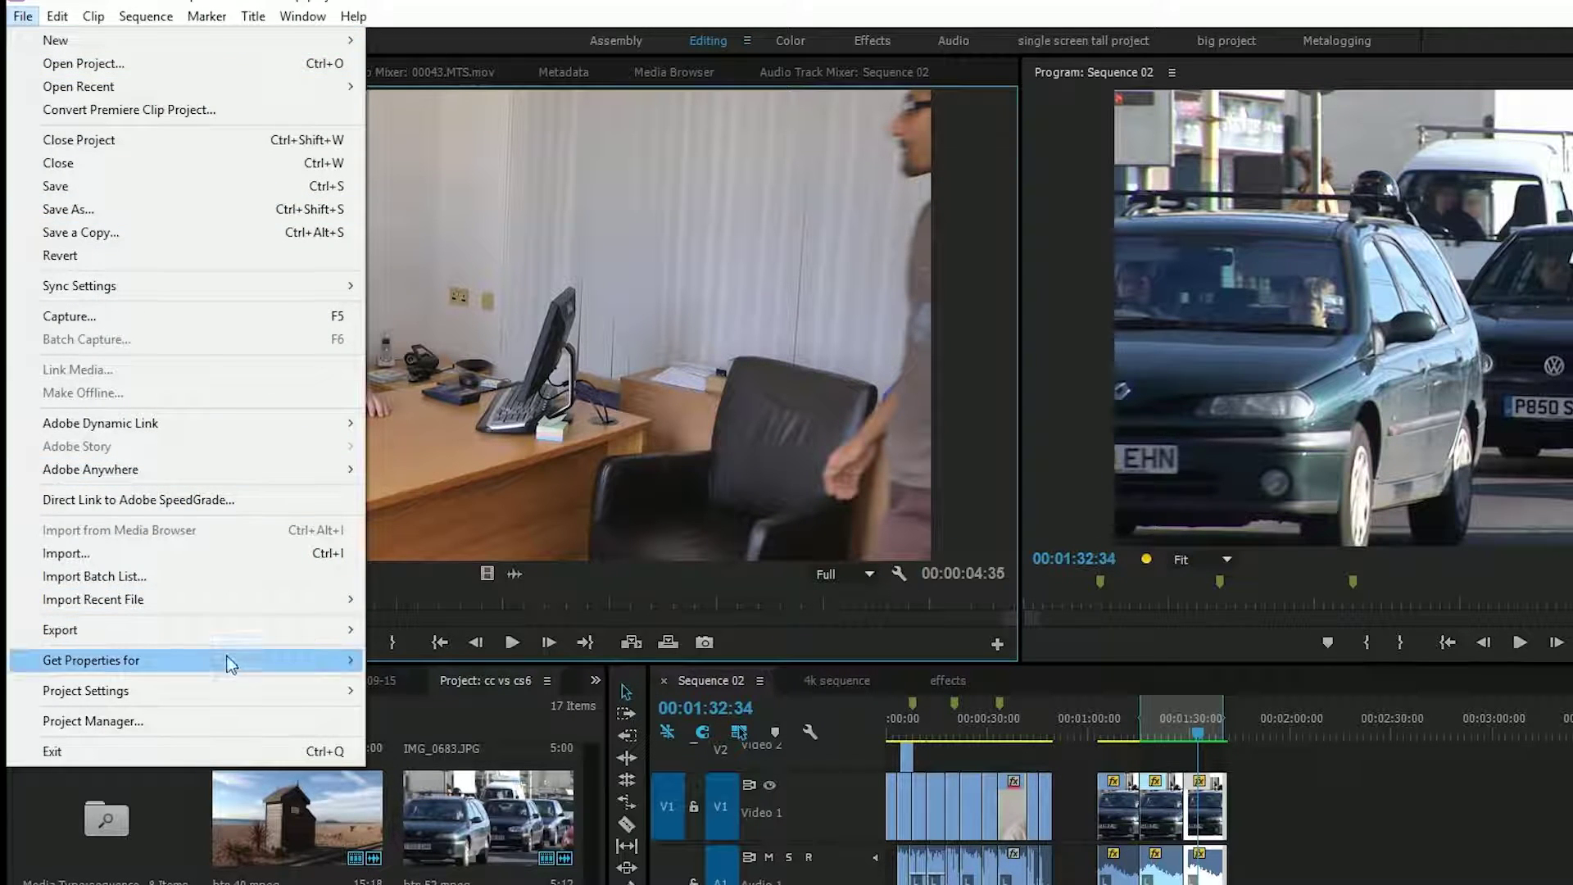
left_click(273, 718)
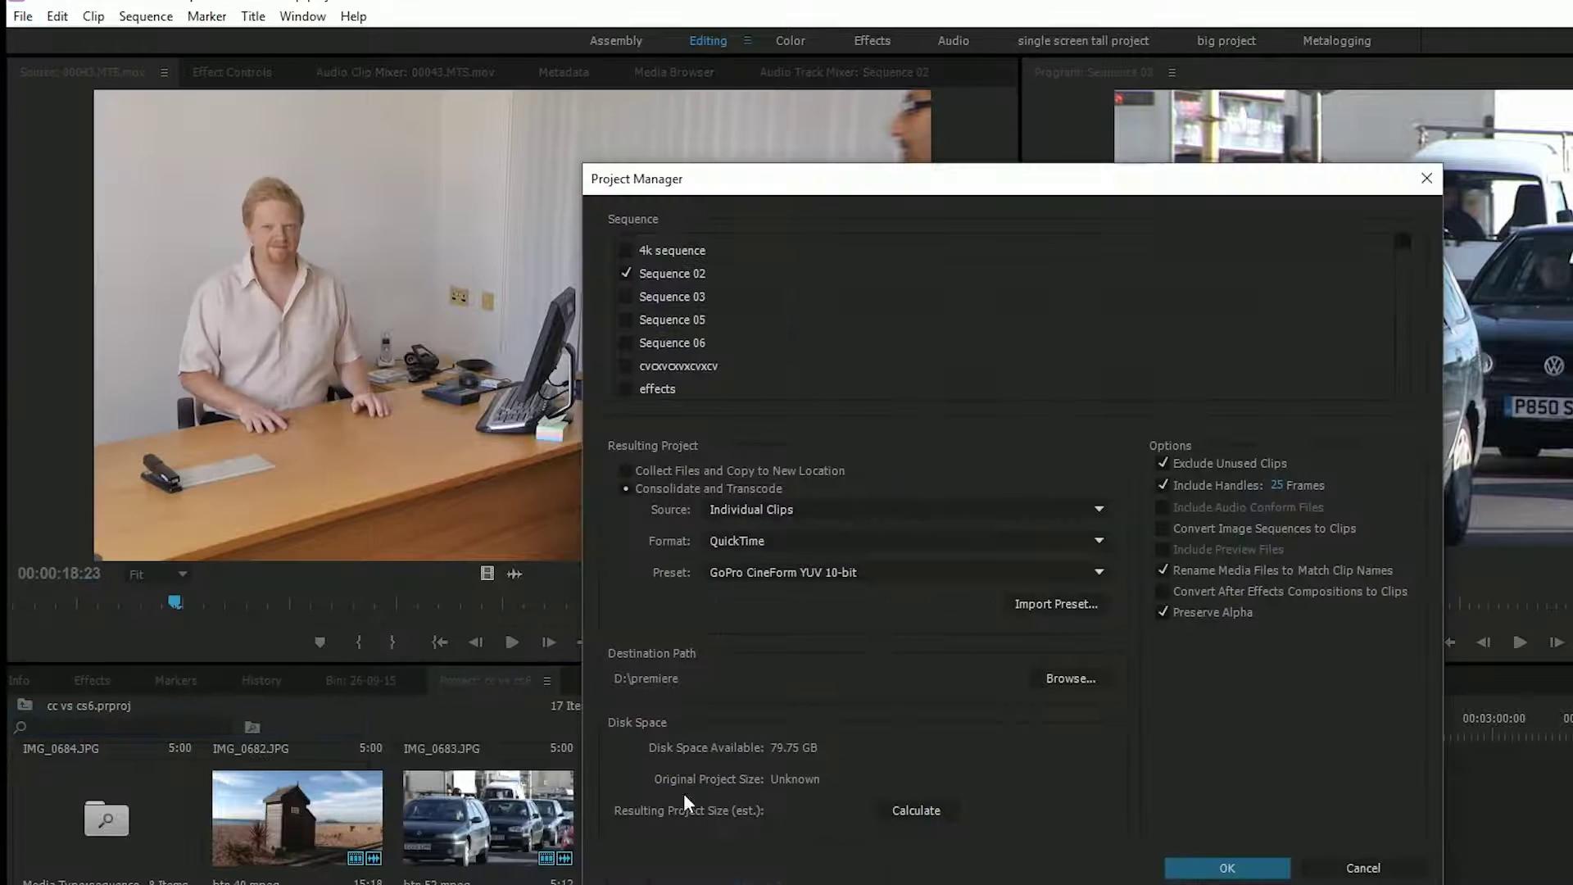
left_click(1039, 601)
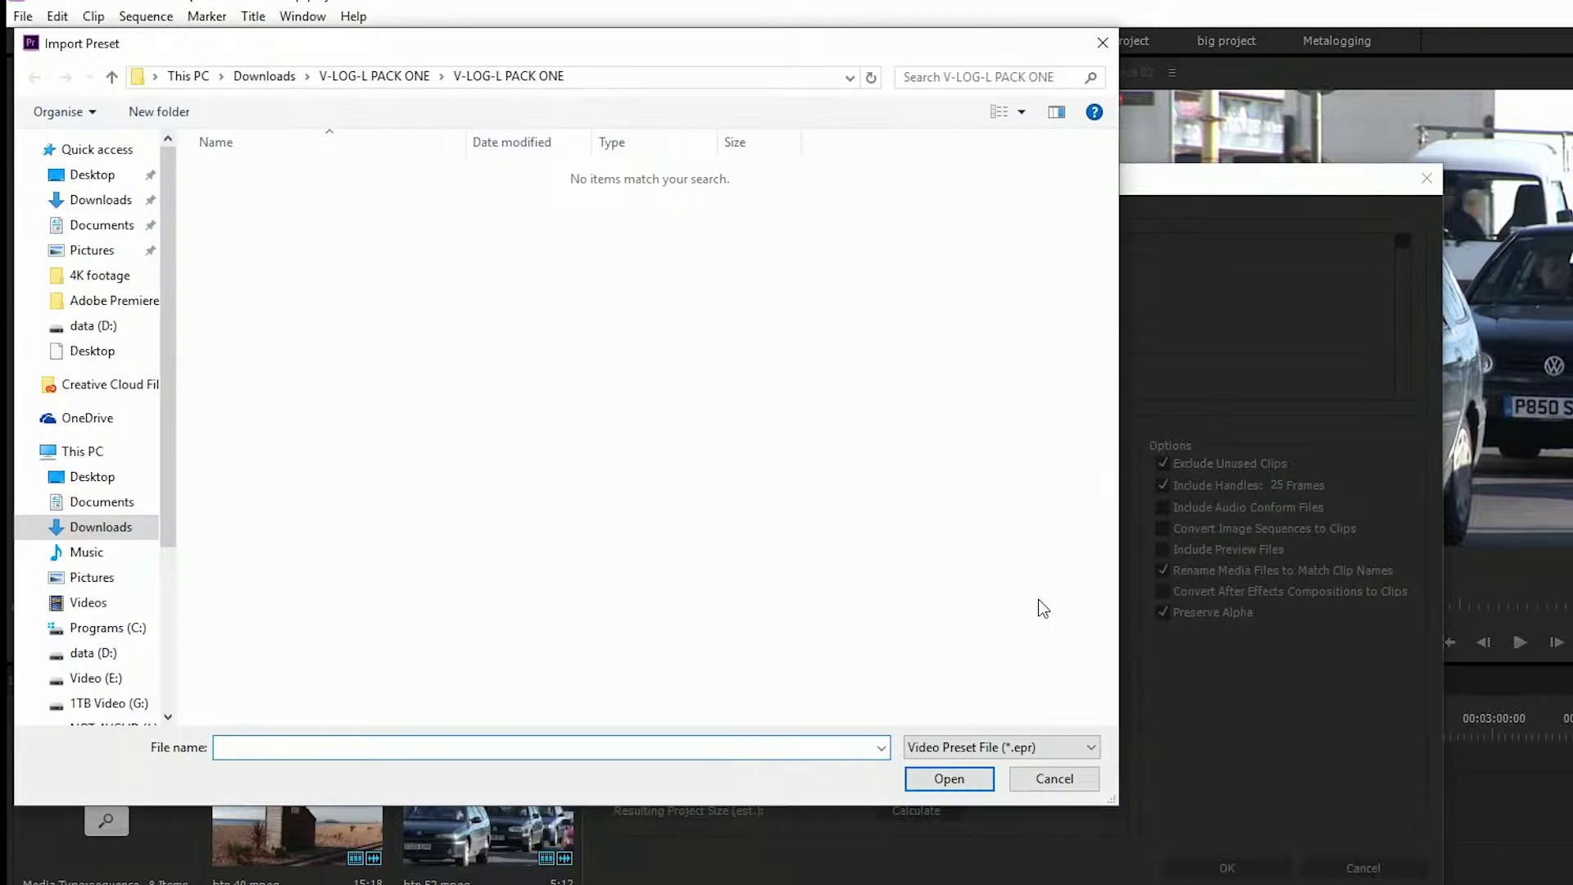
left_click(1053, 777)
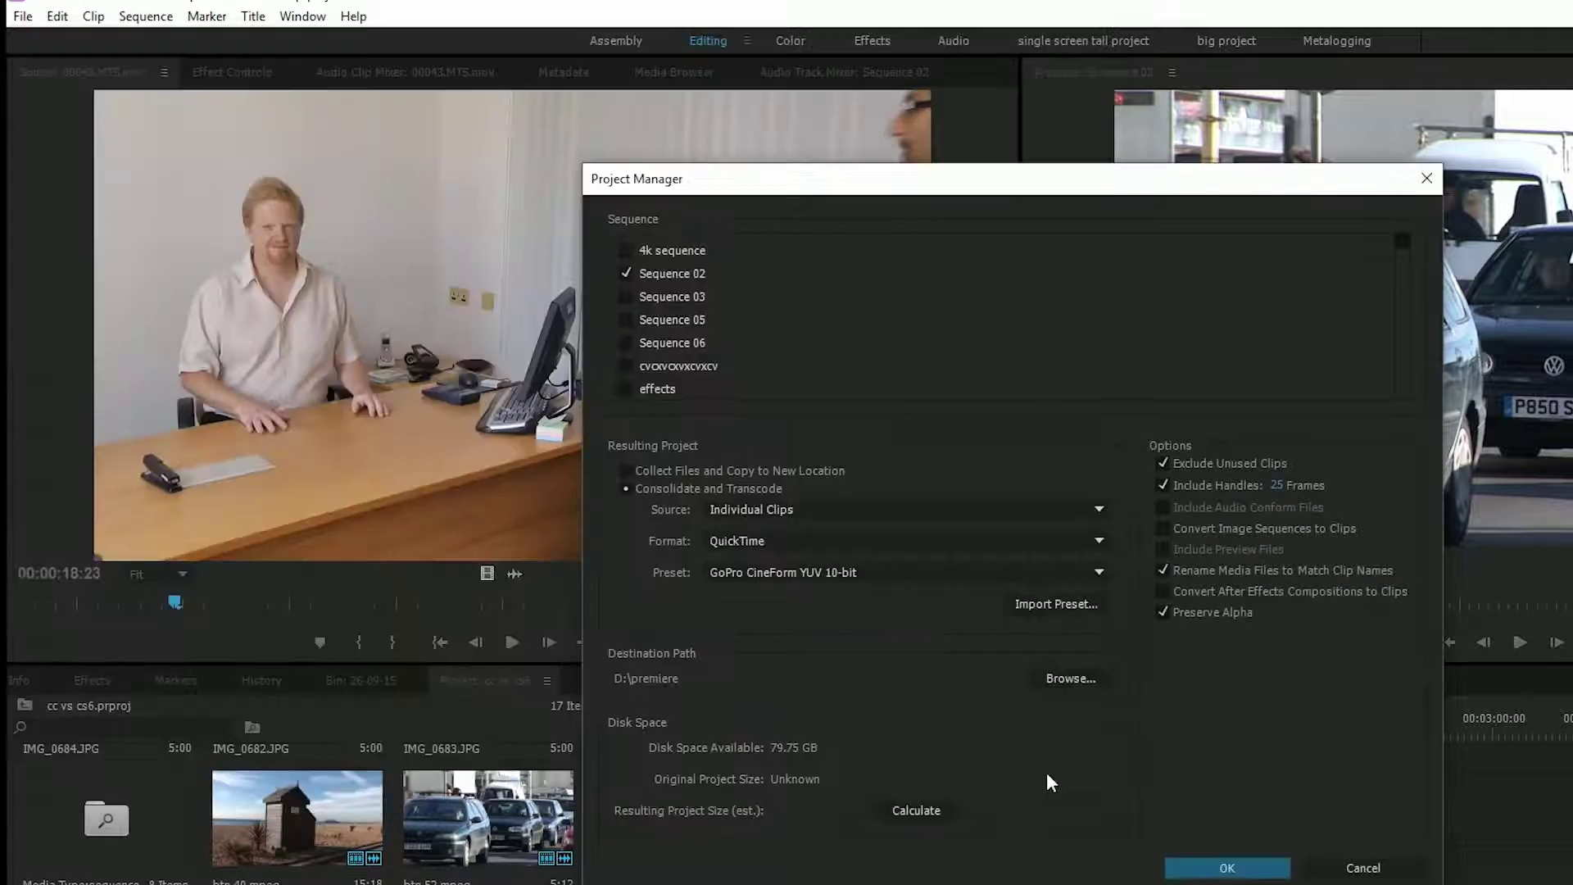
left_click(1363, 867)
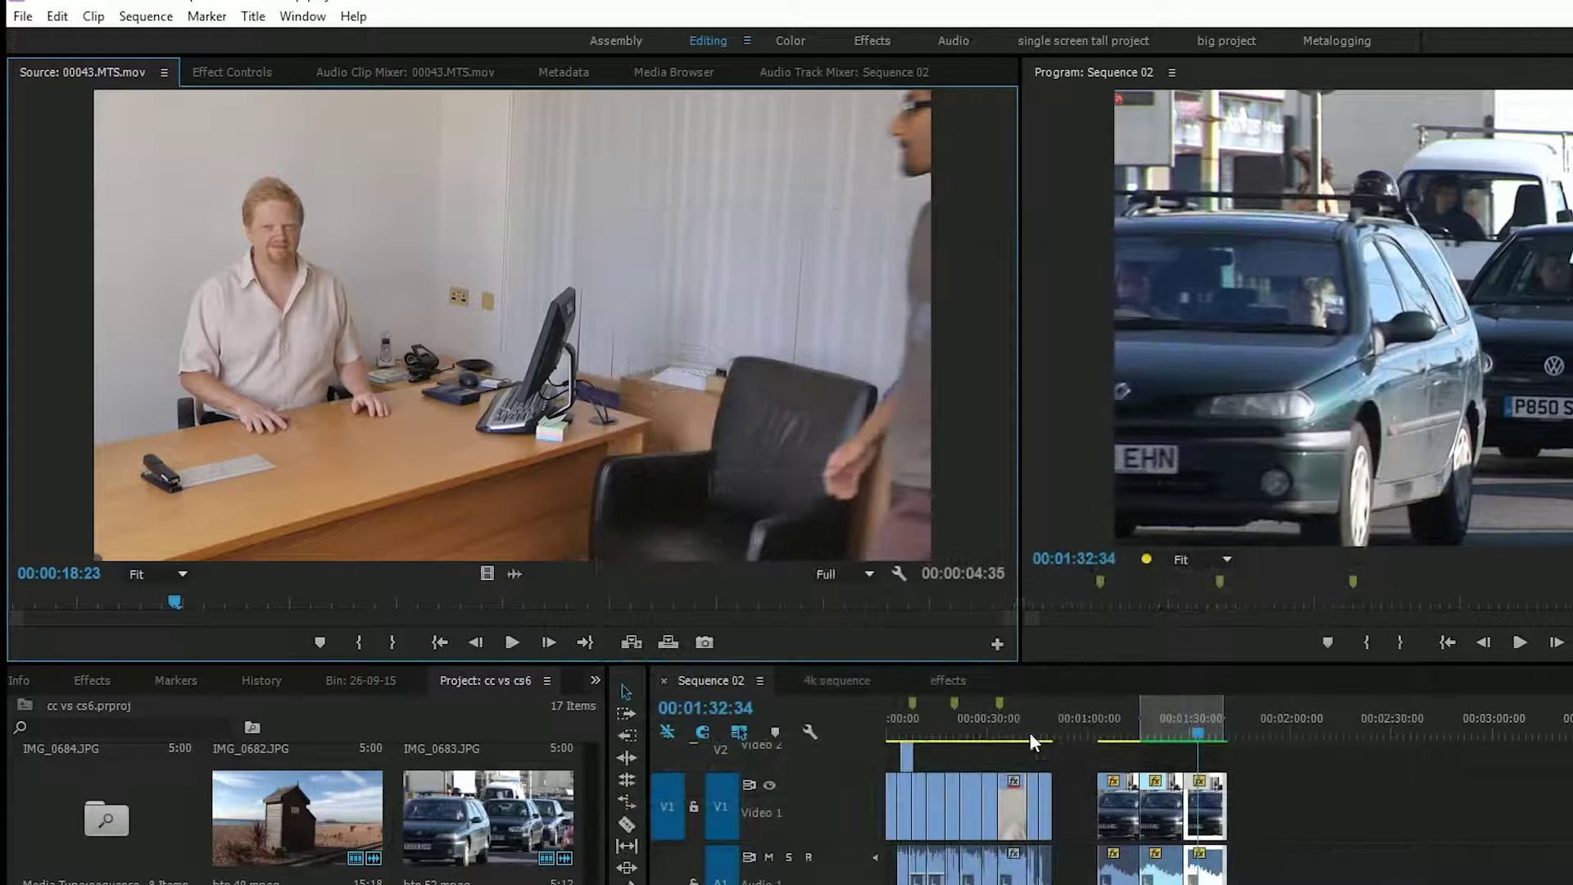
left_click(982, 732)
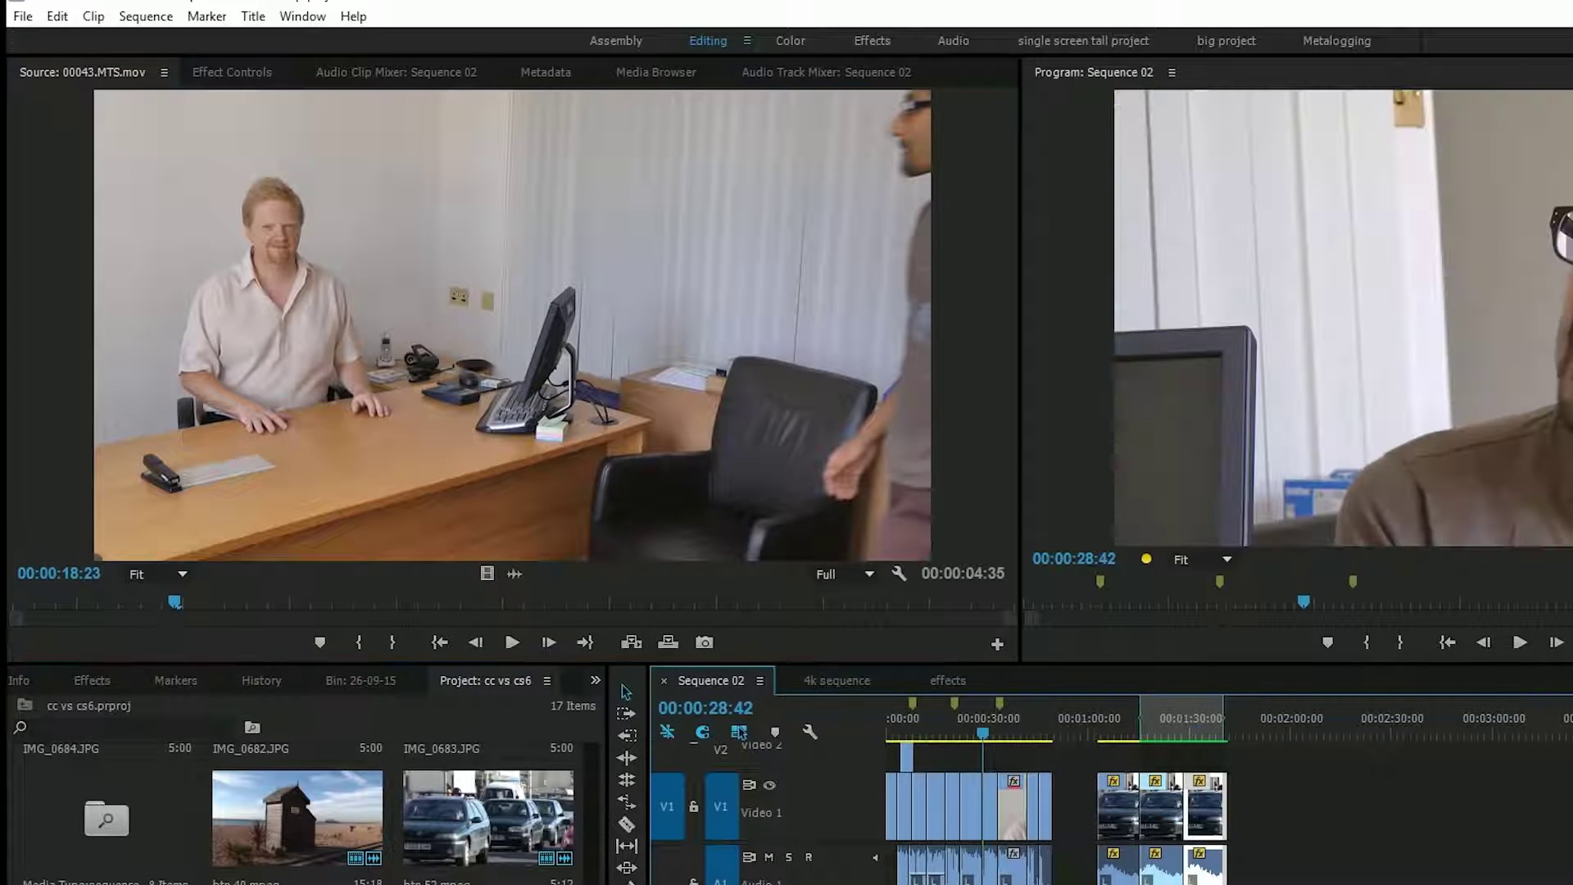
Open Export Media and set the format to QuickTime with the Avid DNxHR video codec.
left_click(23, 16)
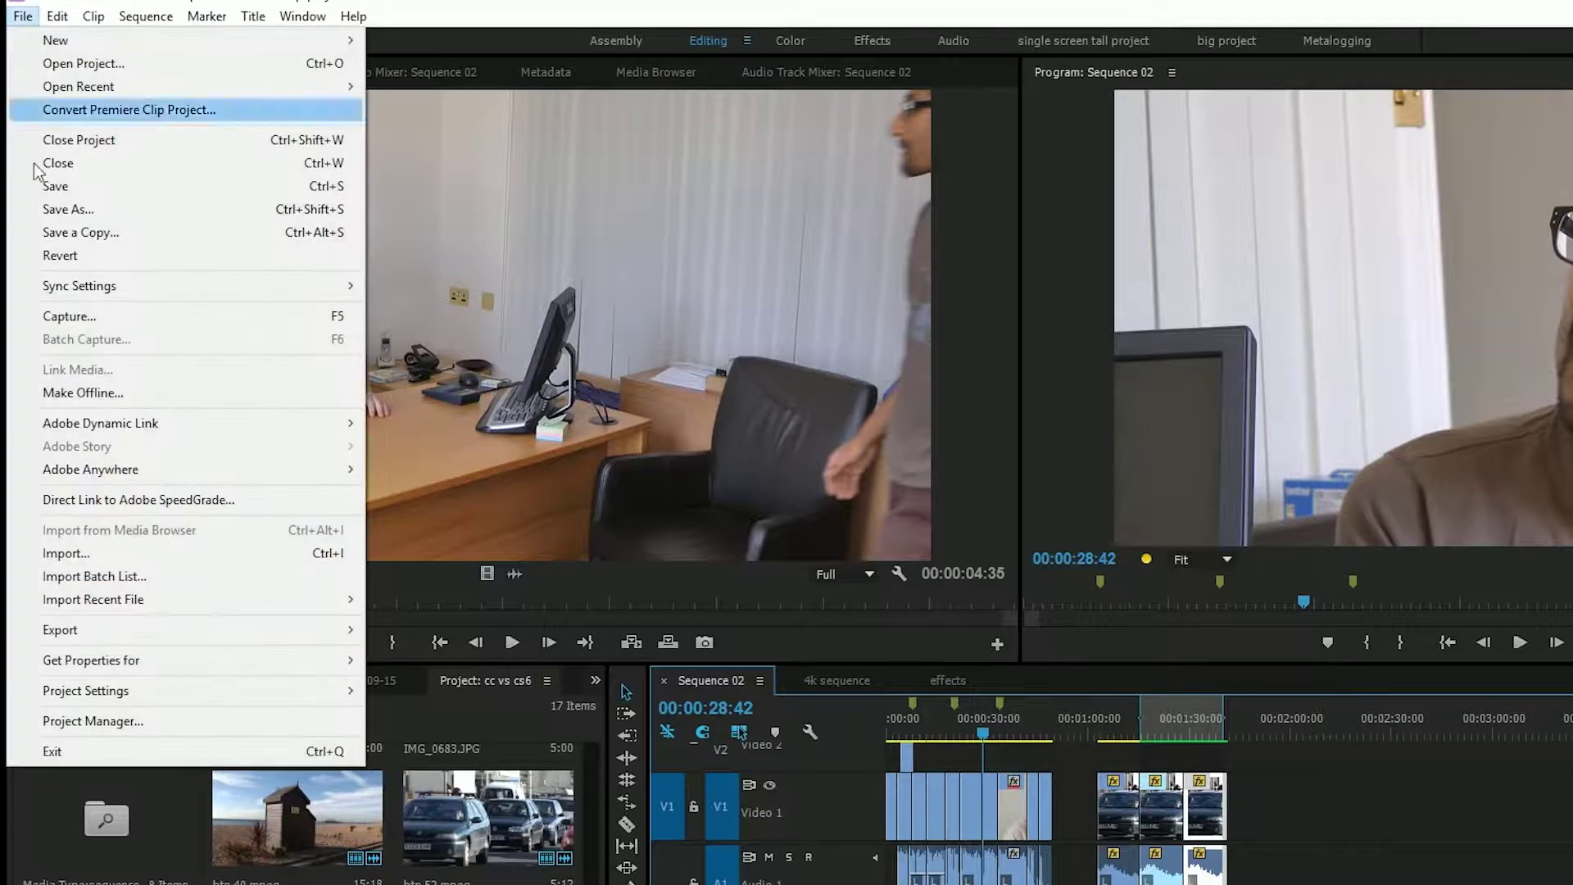
mouse_move(120, 625)
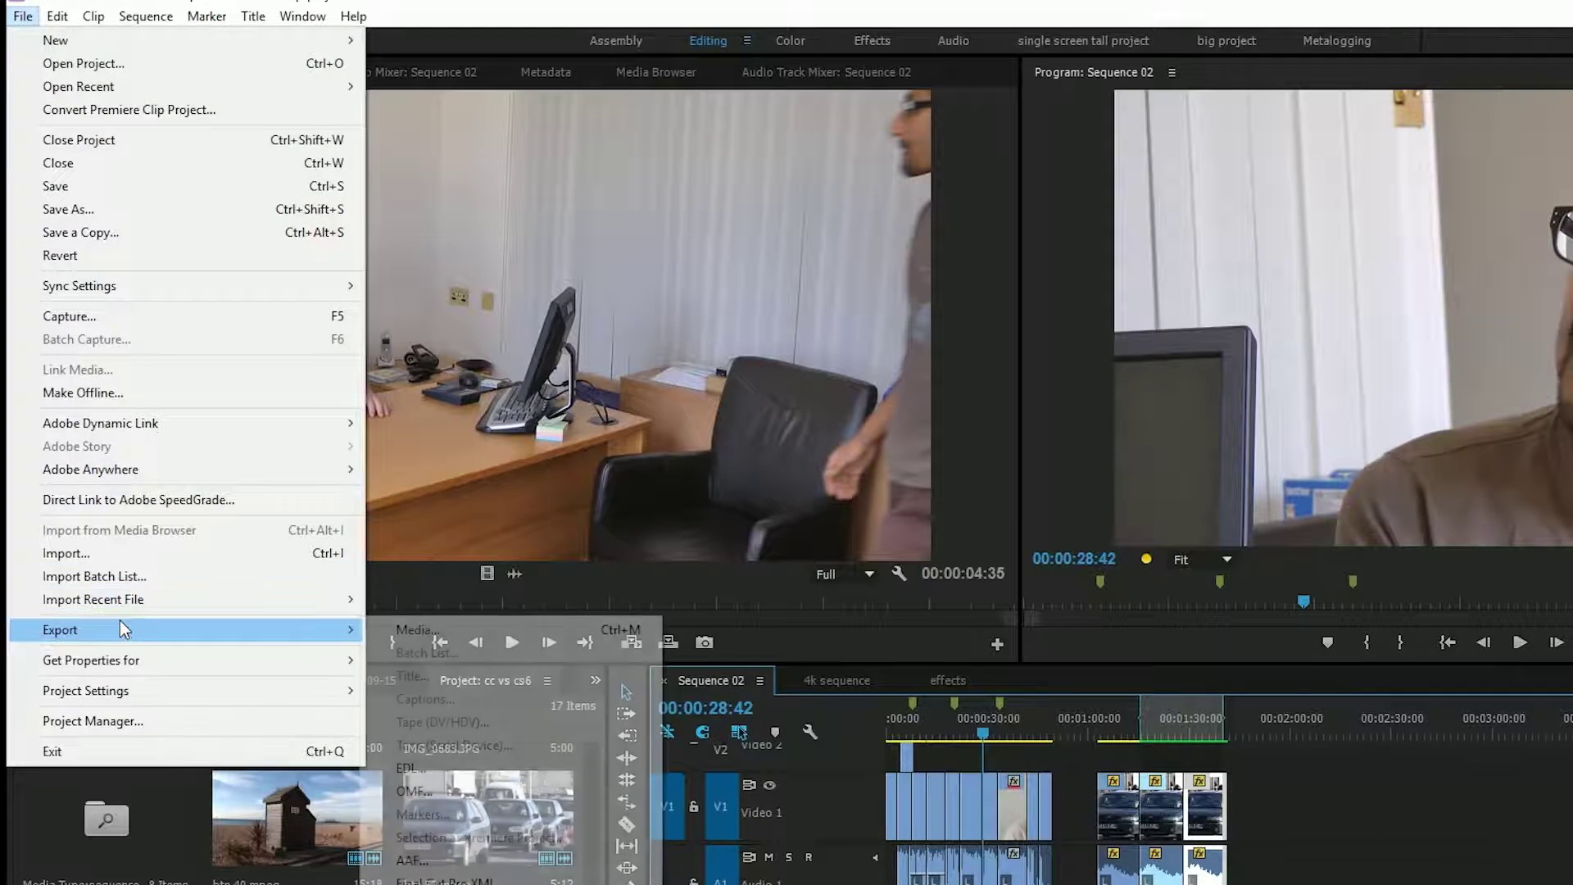
left_click(411, 631)
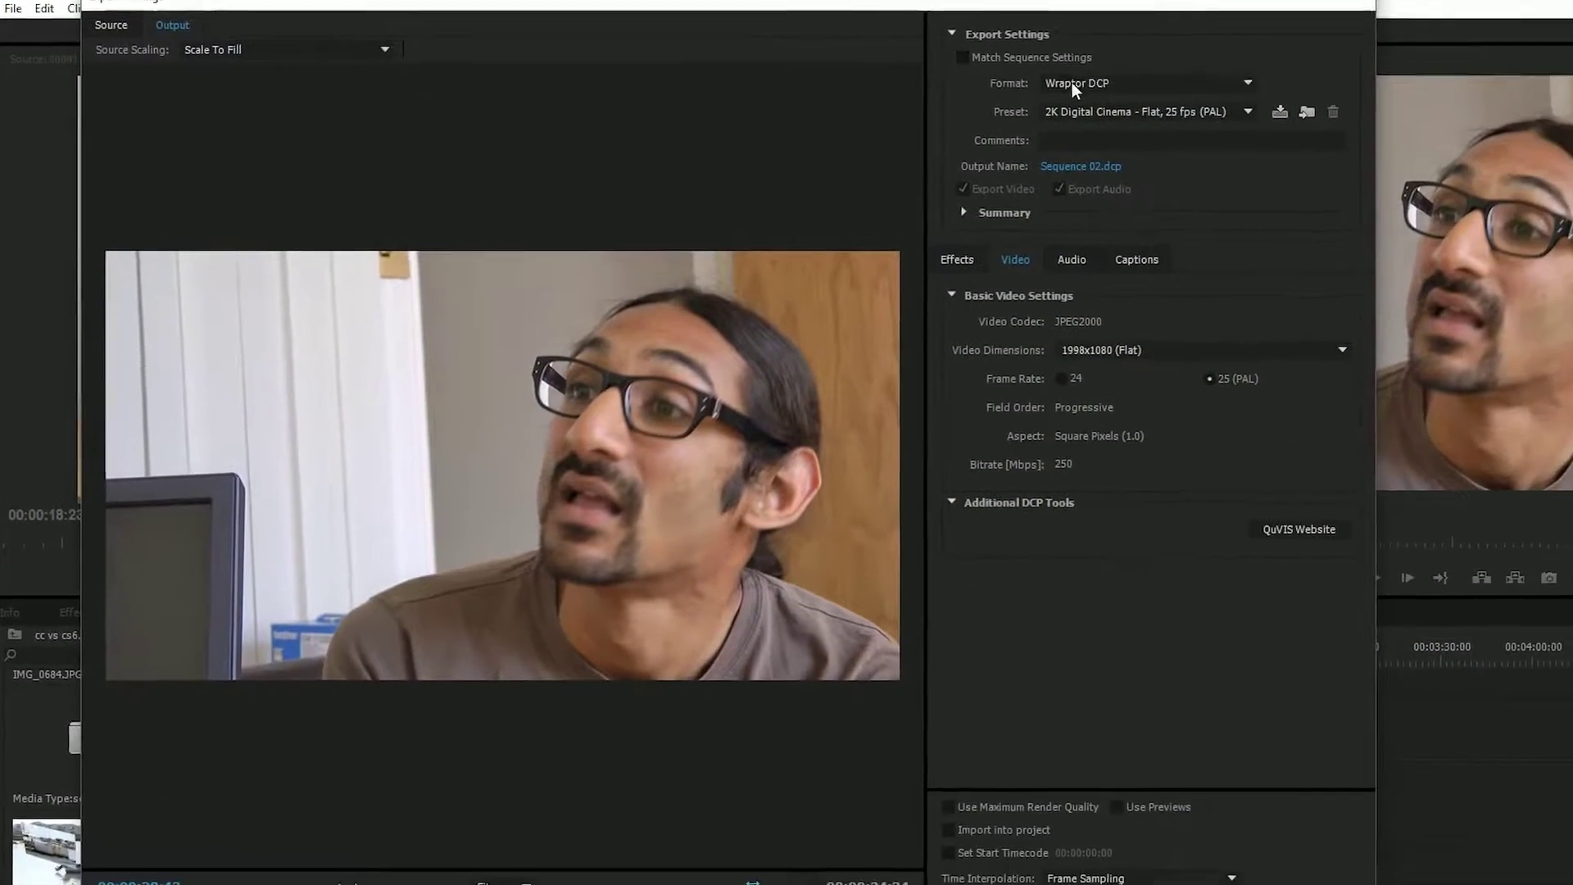
left_click(1184, 100)
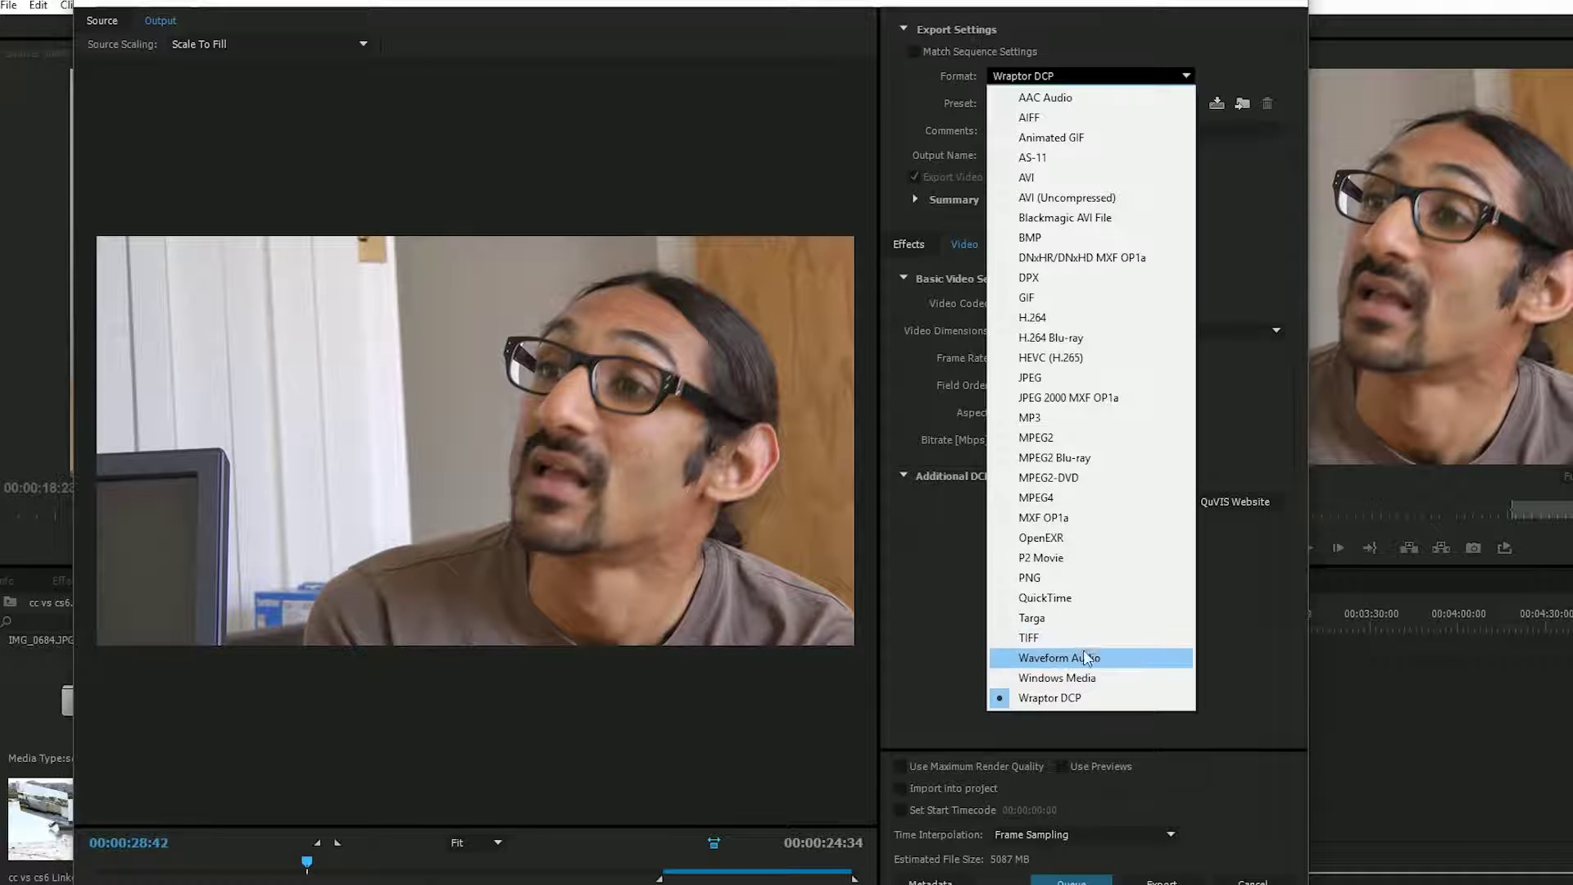
left_click(1073, 597)
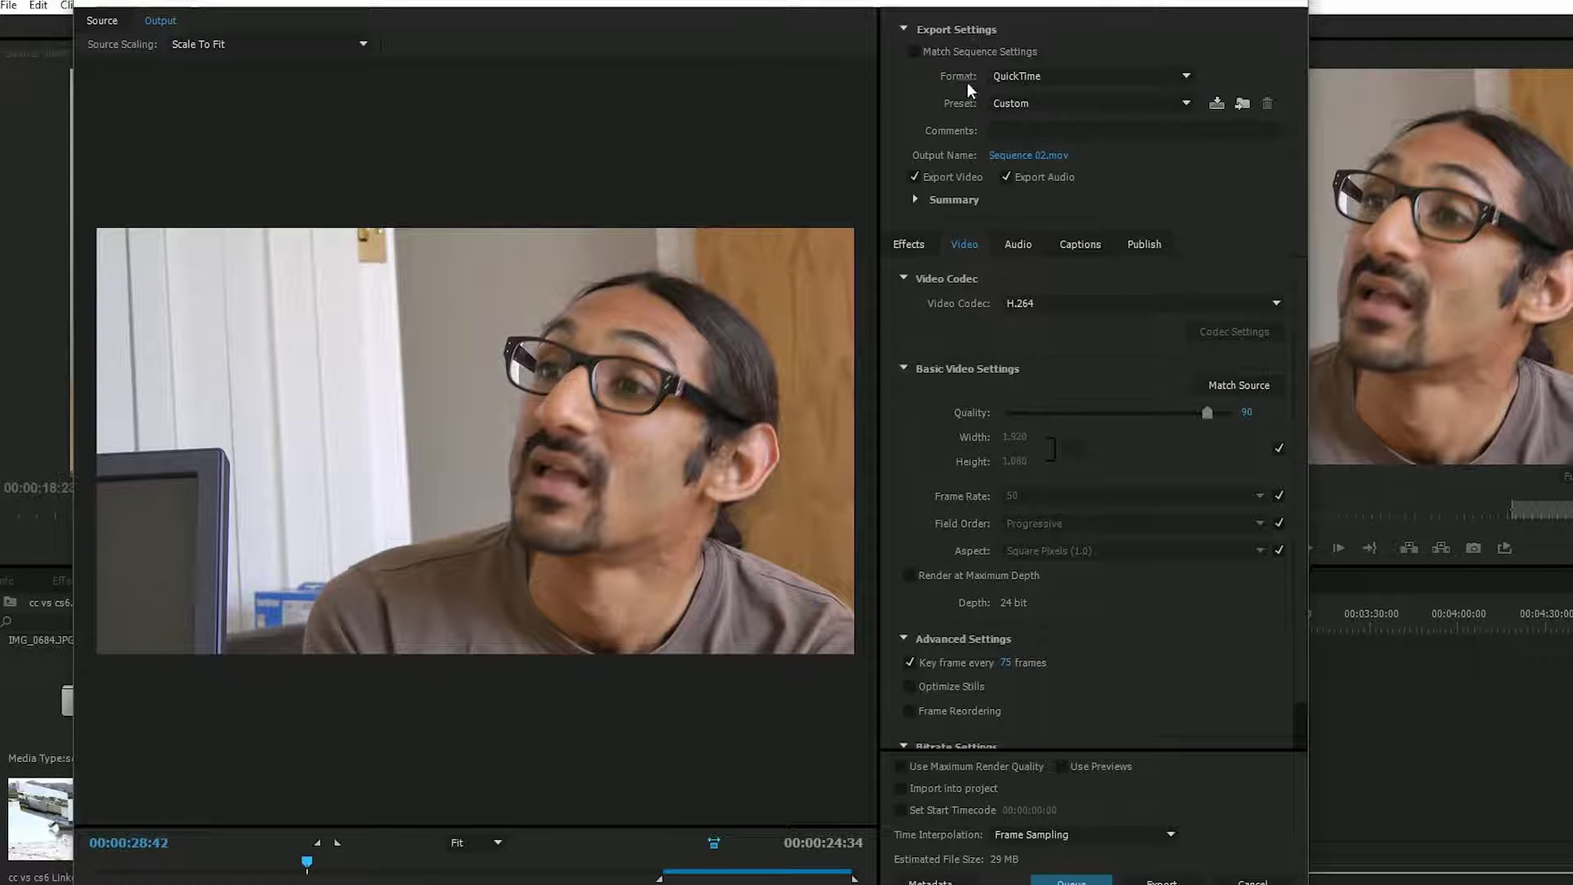
left_click(1049, 305)
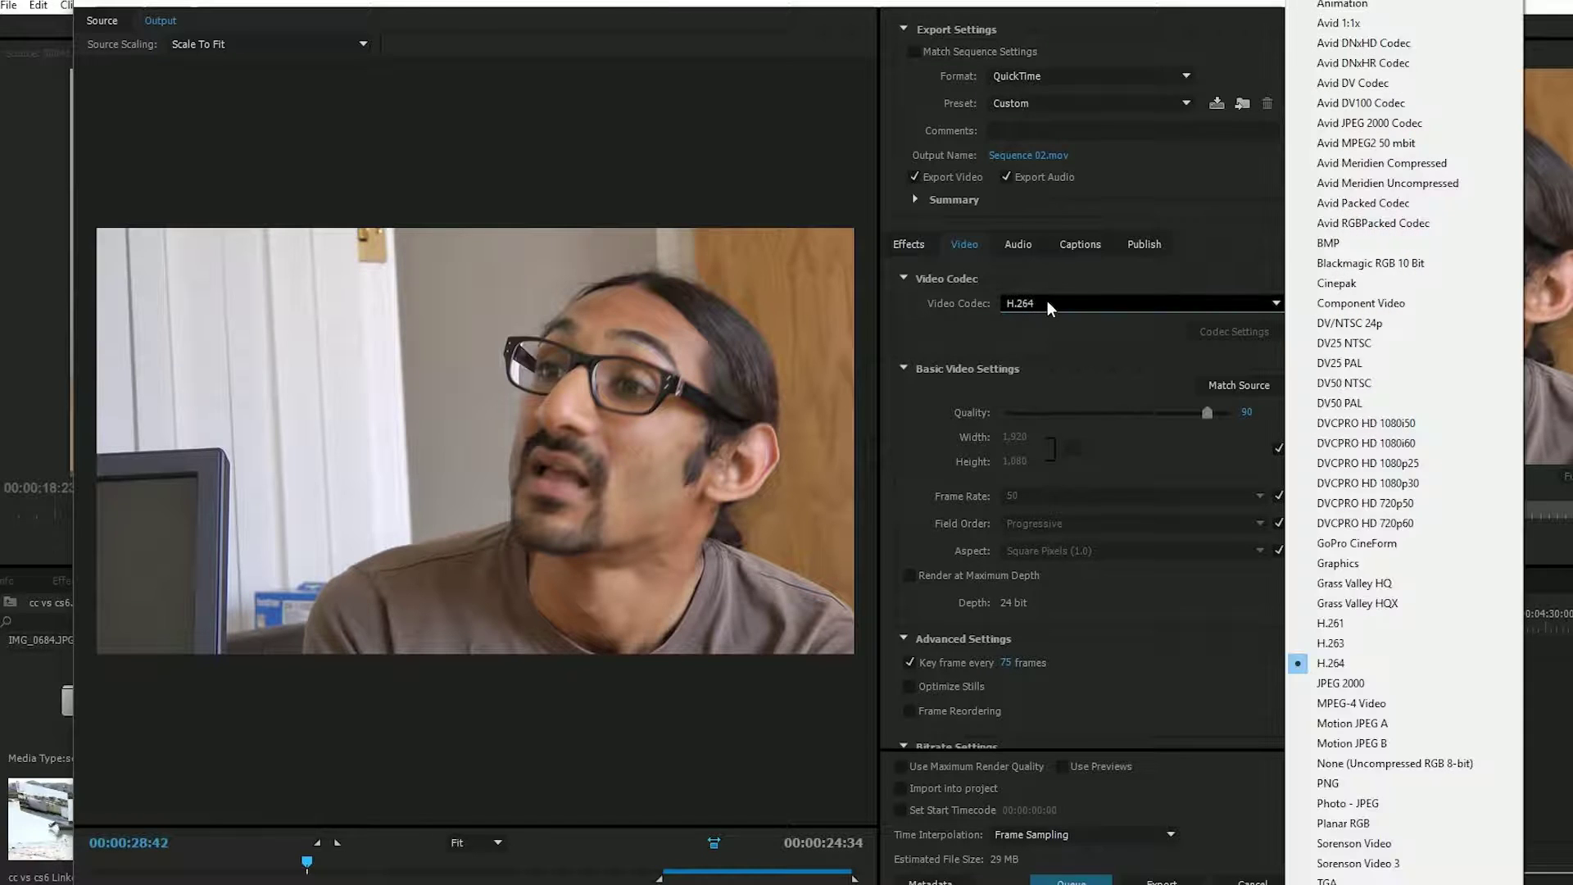
left_click(1355, 67)
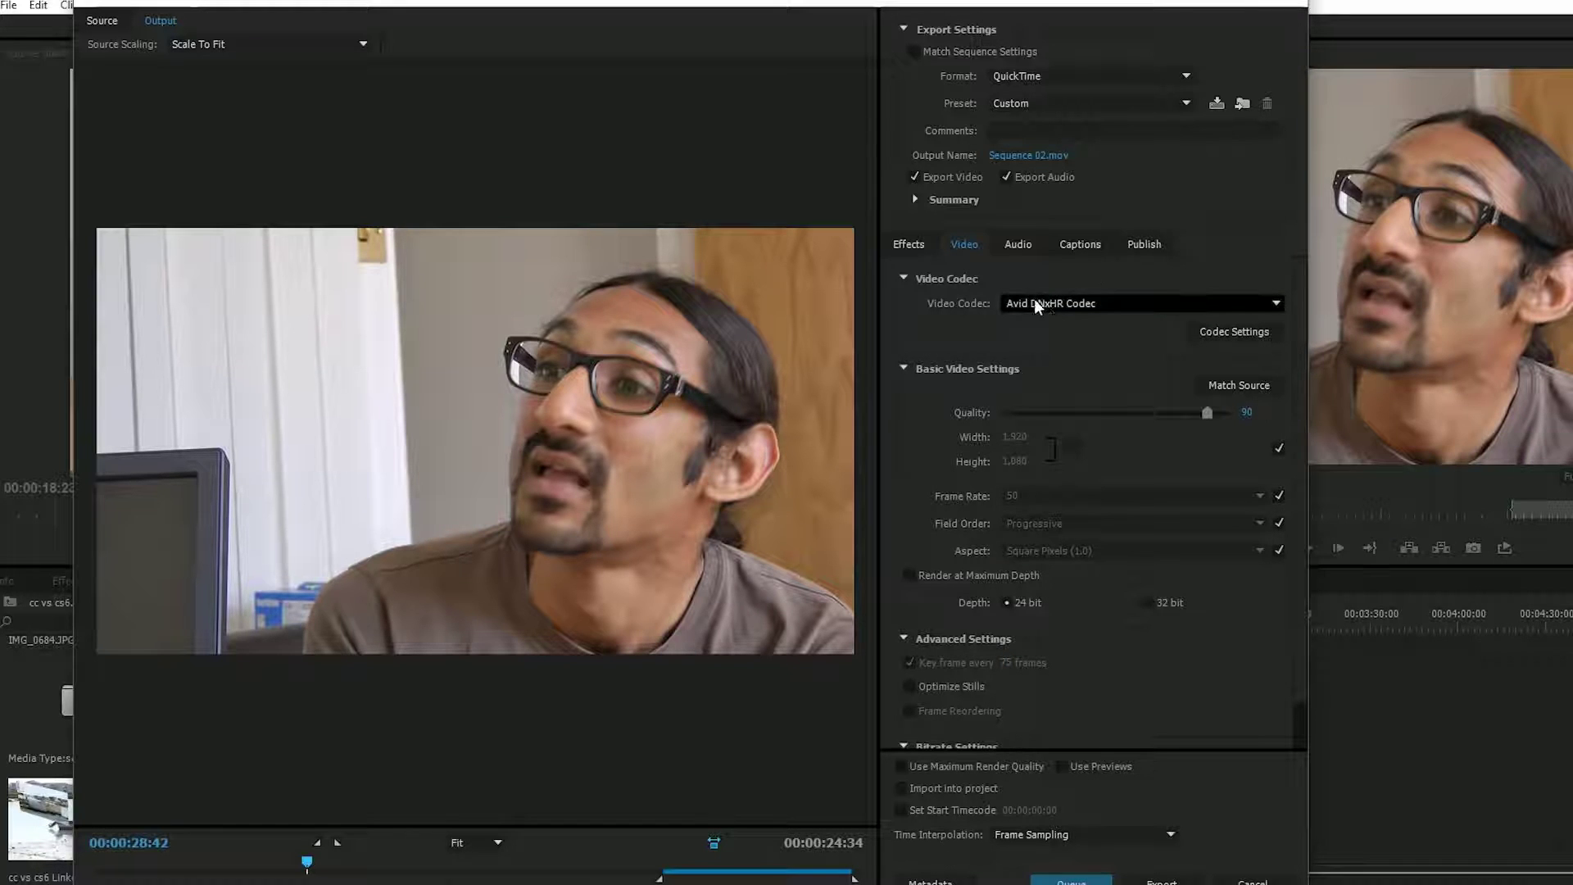
left_click(1067, 302)
left_click(1101, 296)
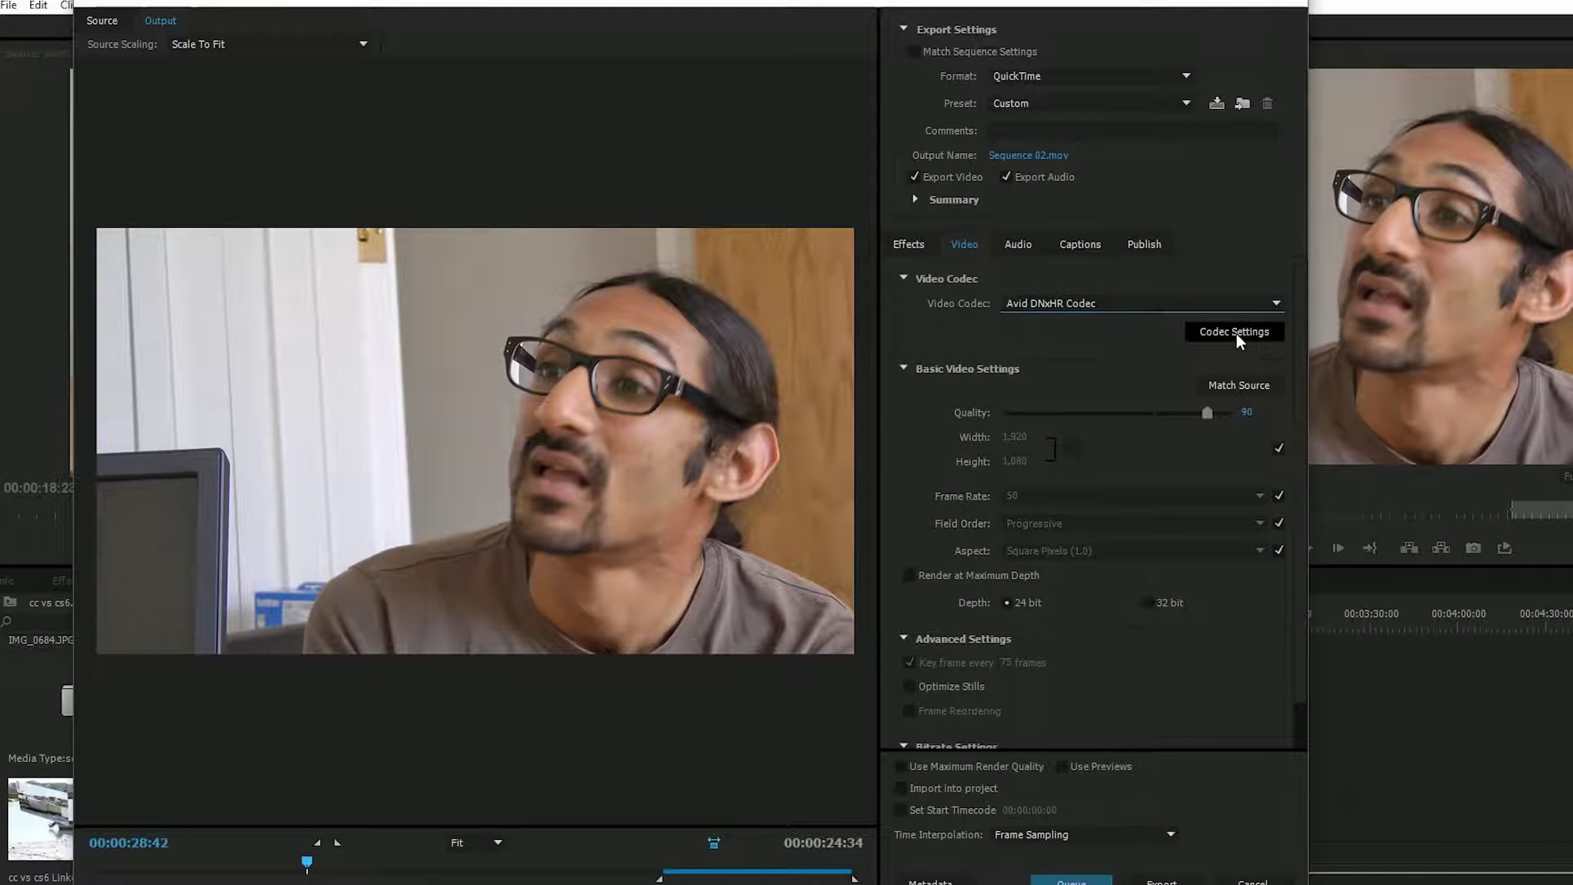
Set the DNxHR resolution to DNxHR High Quality (10 bit) and match the video settings to source.
left_click(1222, 331)
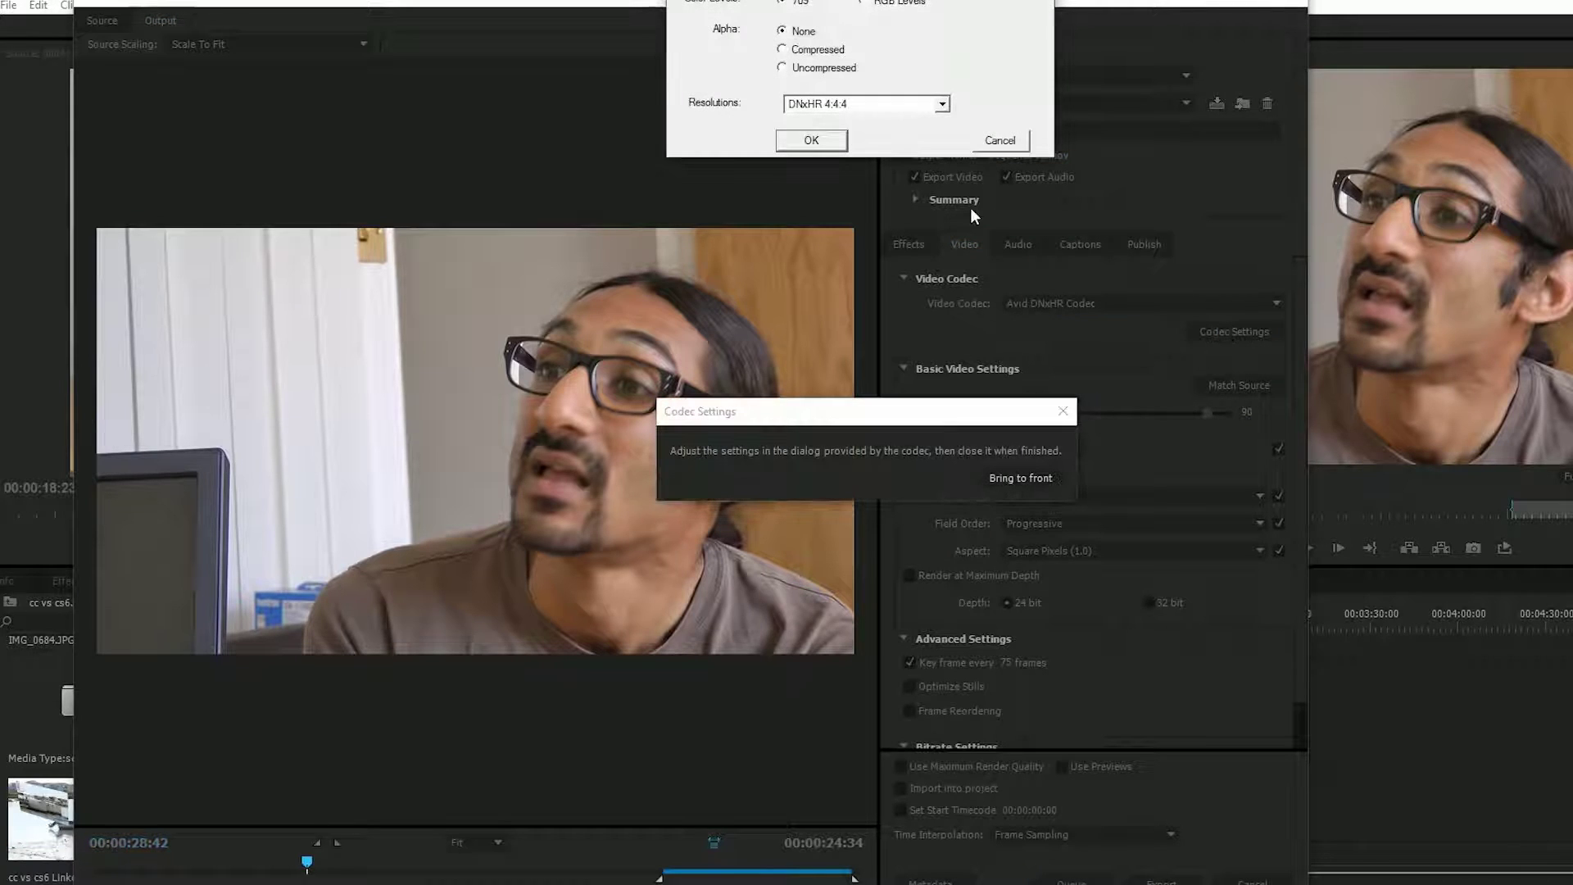
left_click(937, 105)
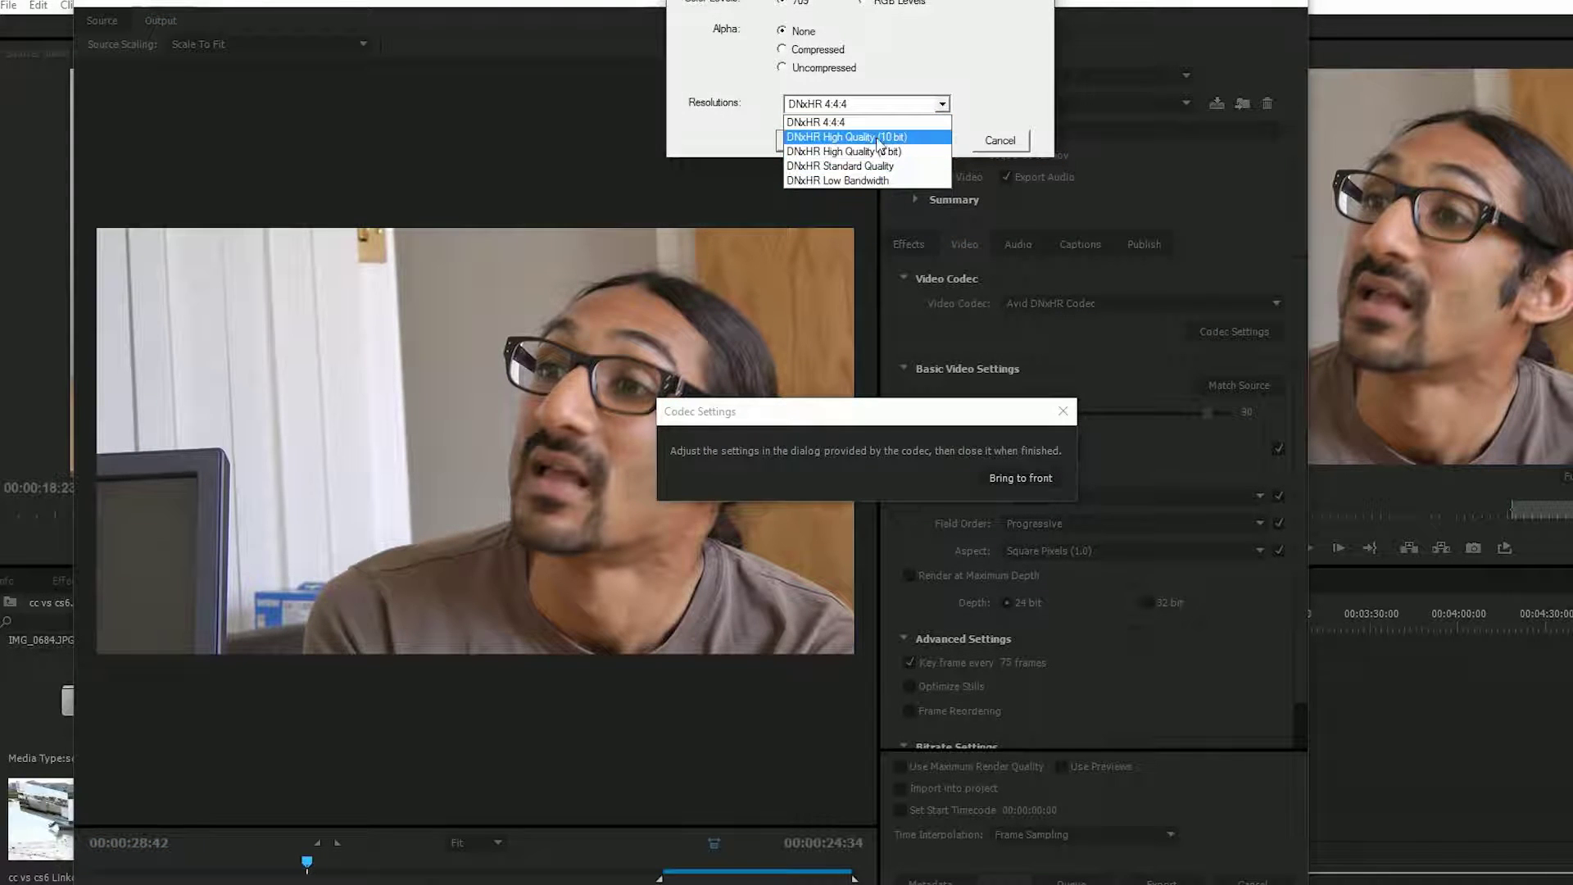
left_click(875, 137)
left_click(905, 115)
left_click(828, 123)
left_click(870, 107)
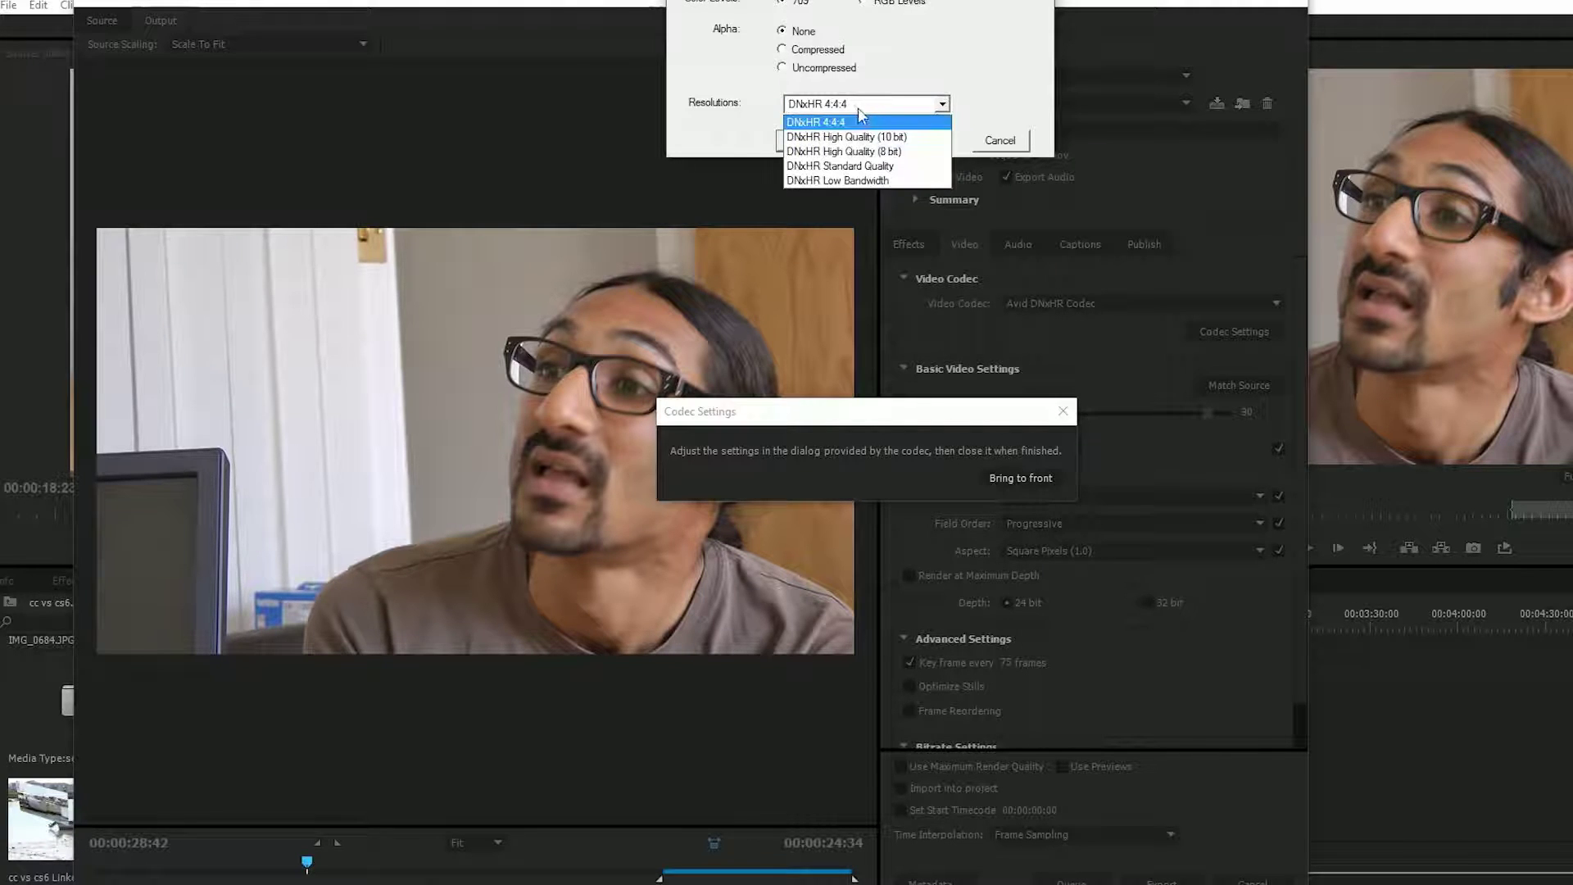
left_click(838, 127)
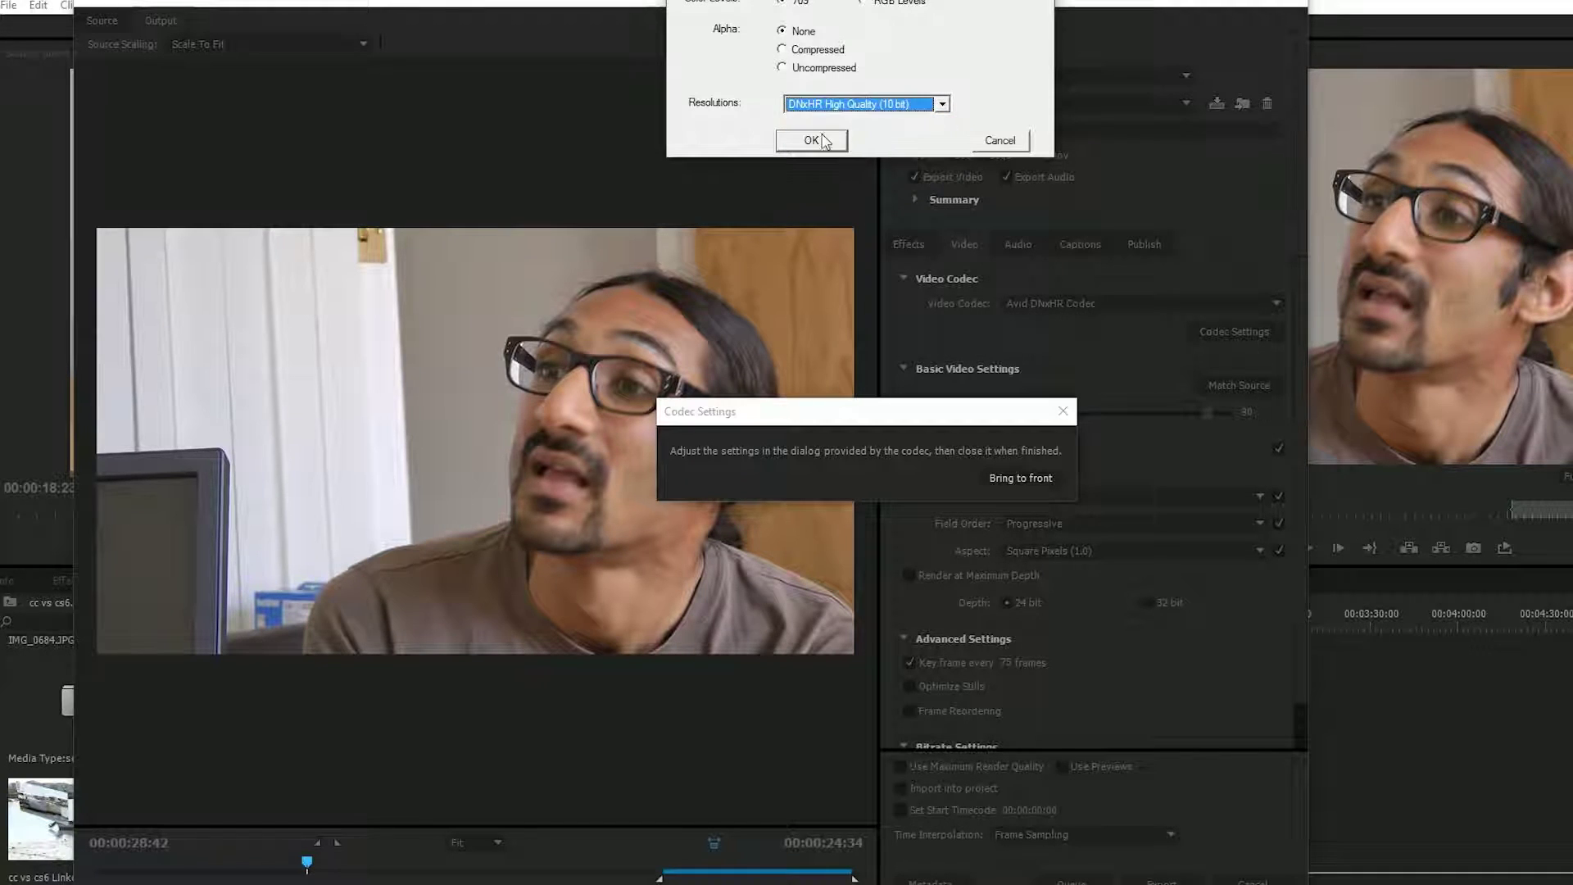
left_click(821, 140)
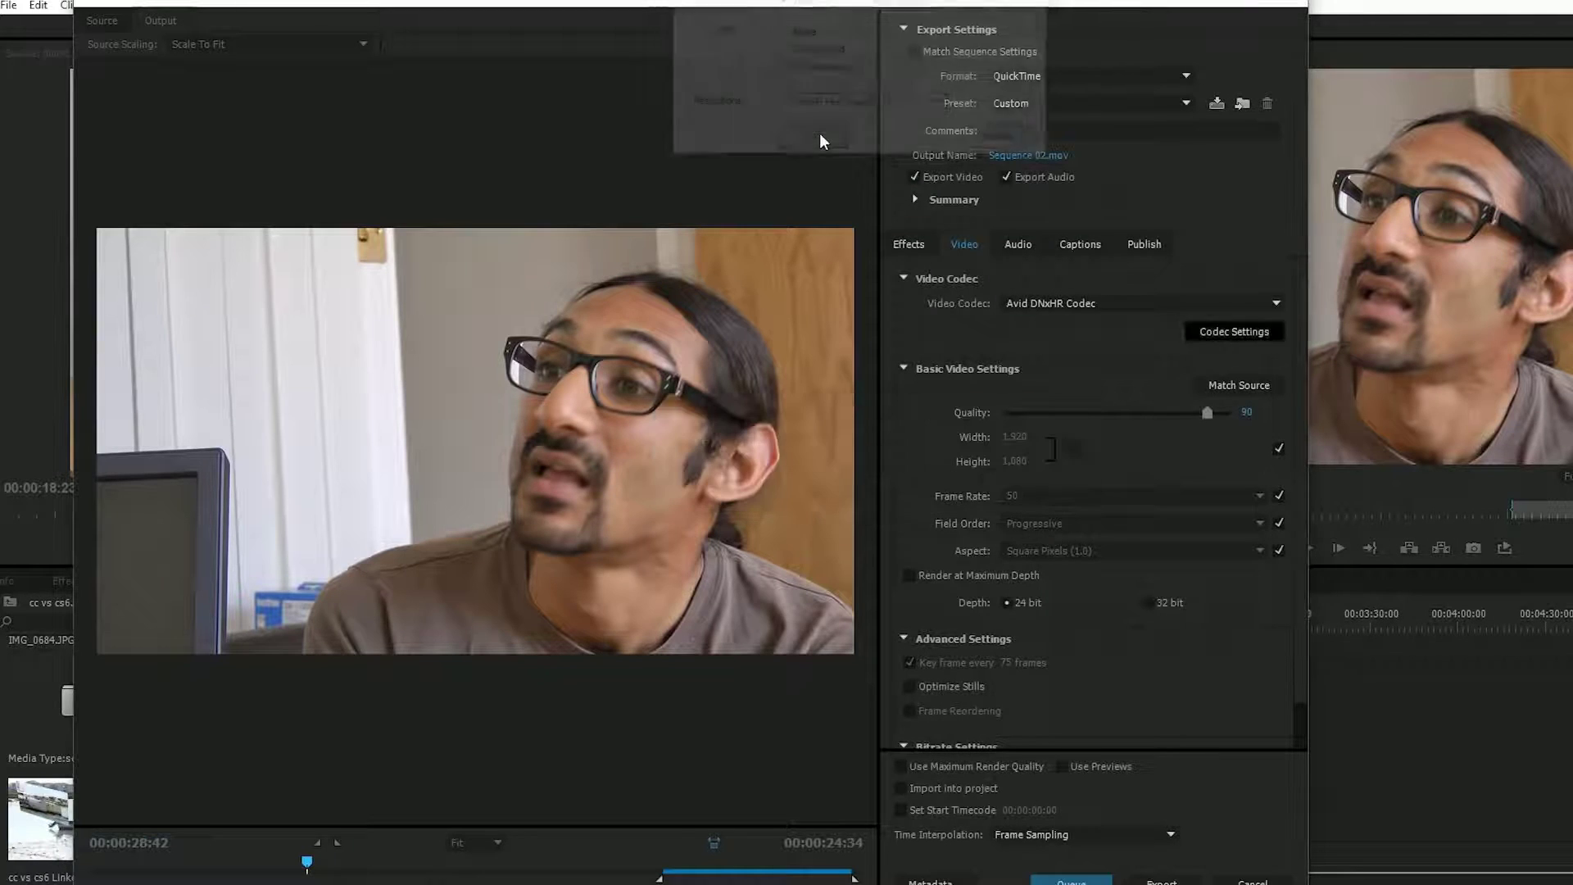
left_click(1223, 382)
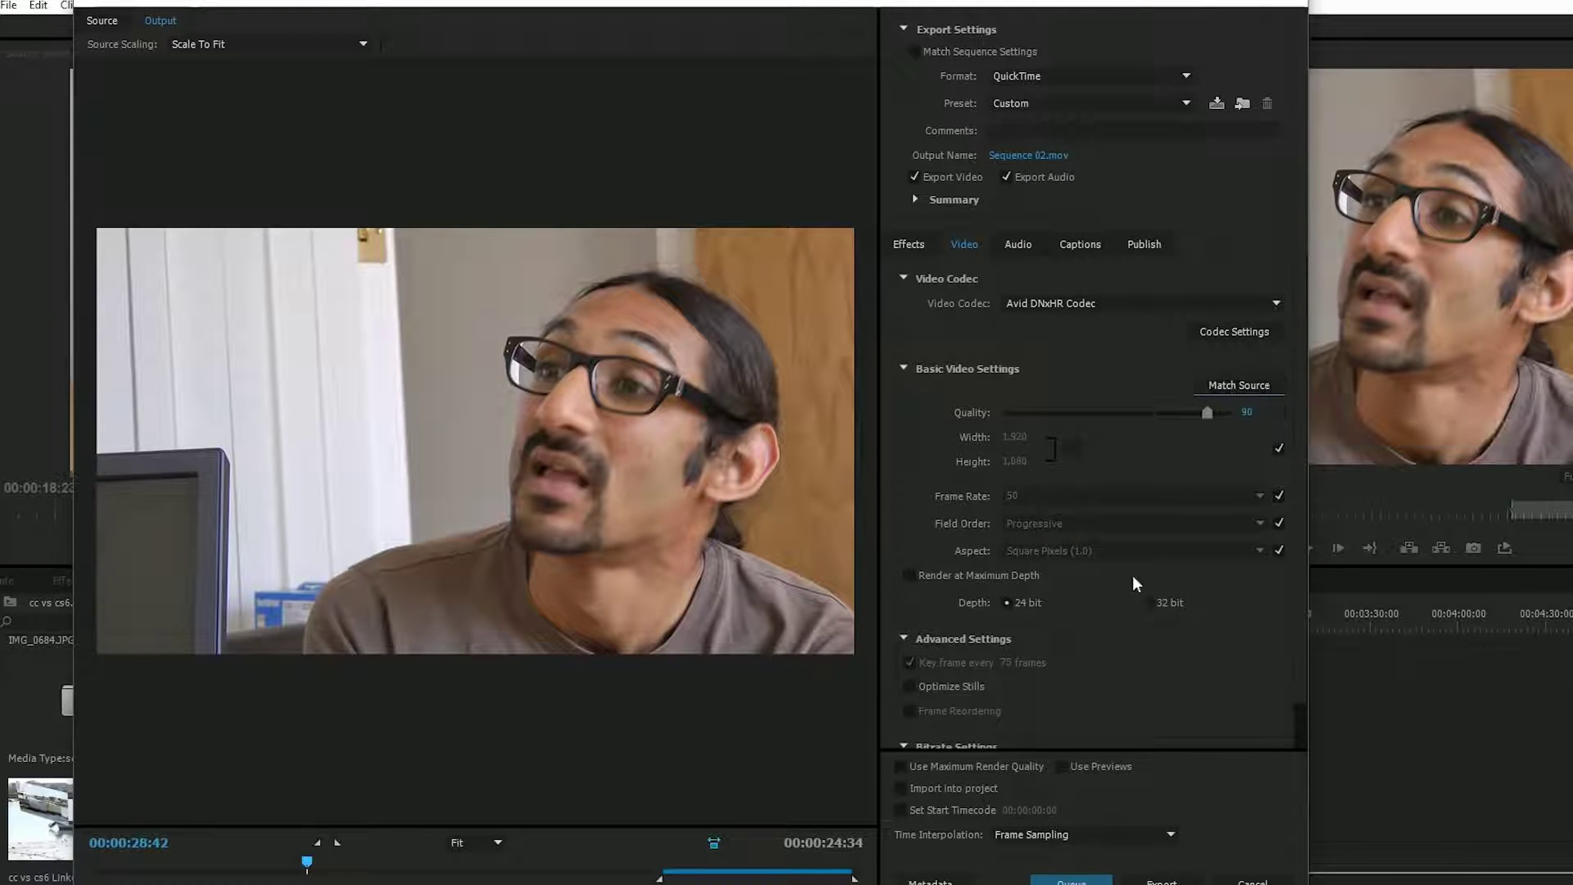
scroll(1069, 574, "down", 1)
scroll(1069, 574, "up", 1)
Set the export audio codec to Uncompressed at 48000 Hz, 16-bit stereo.
left_click(1019, 246)
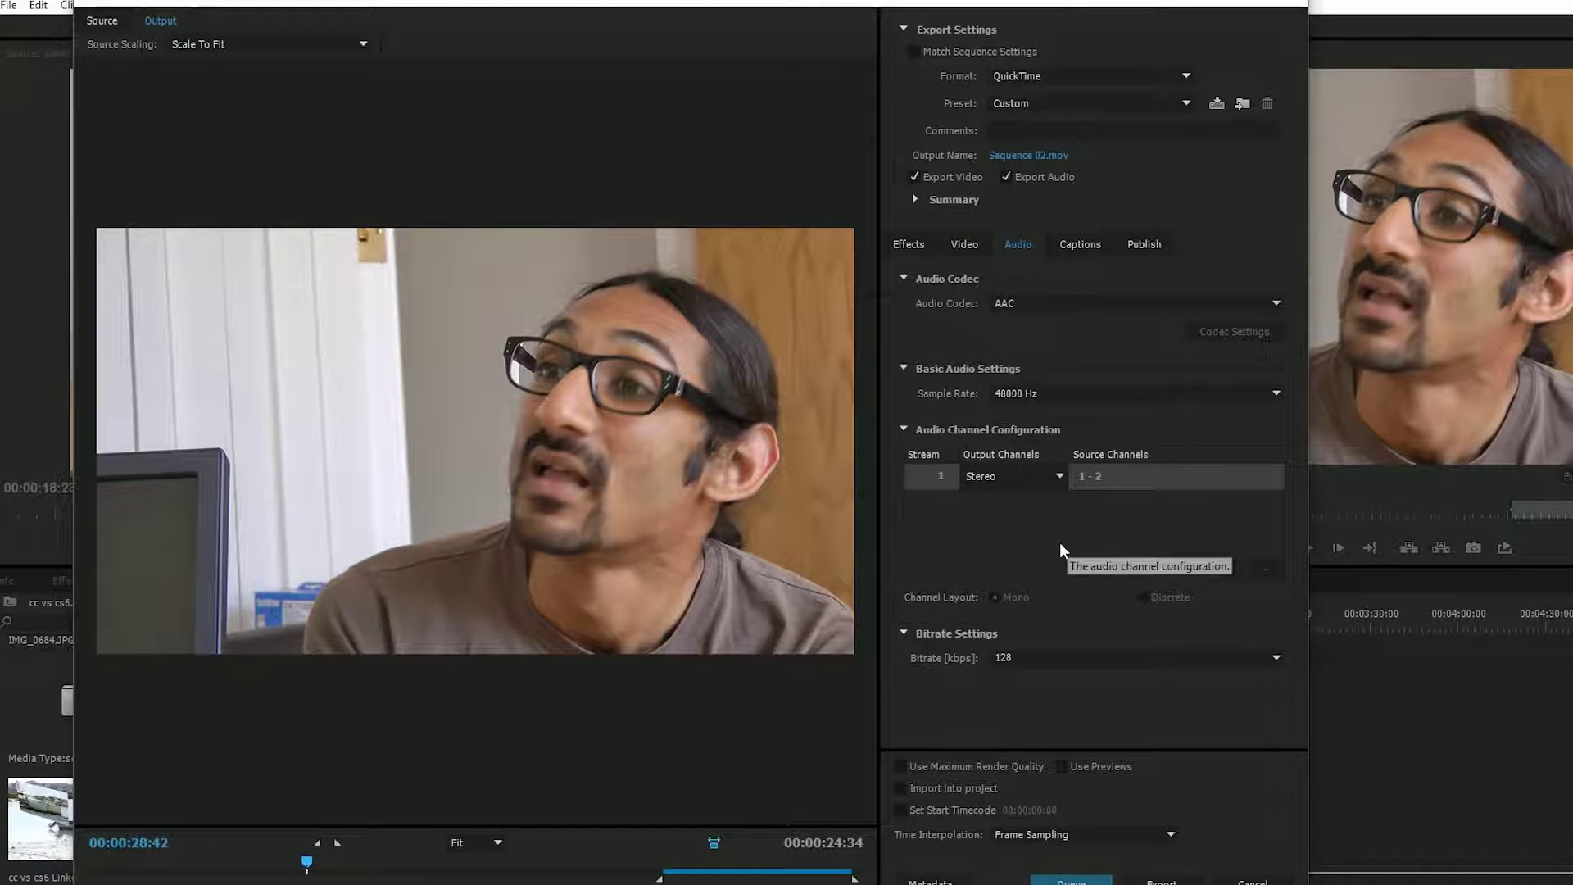
left_click(1009, 310)
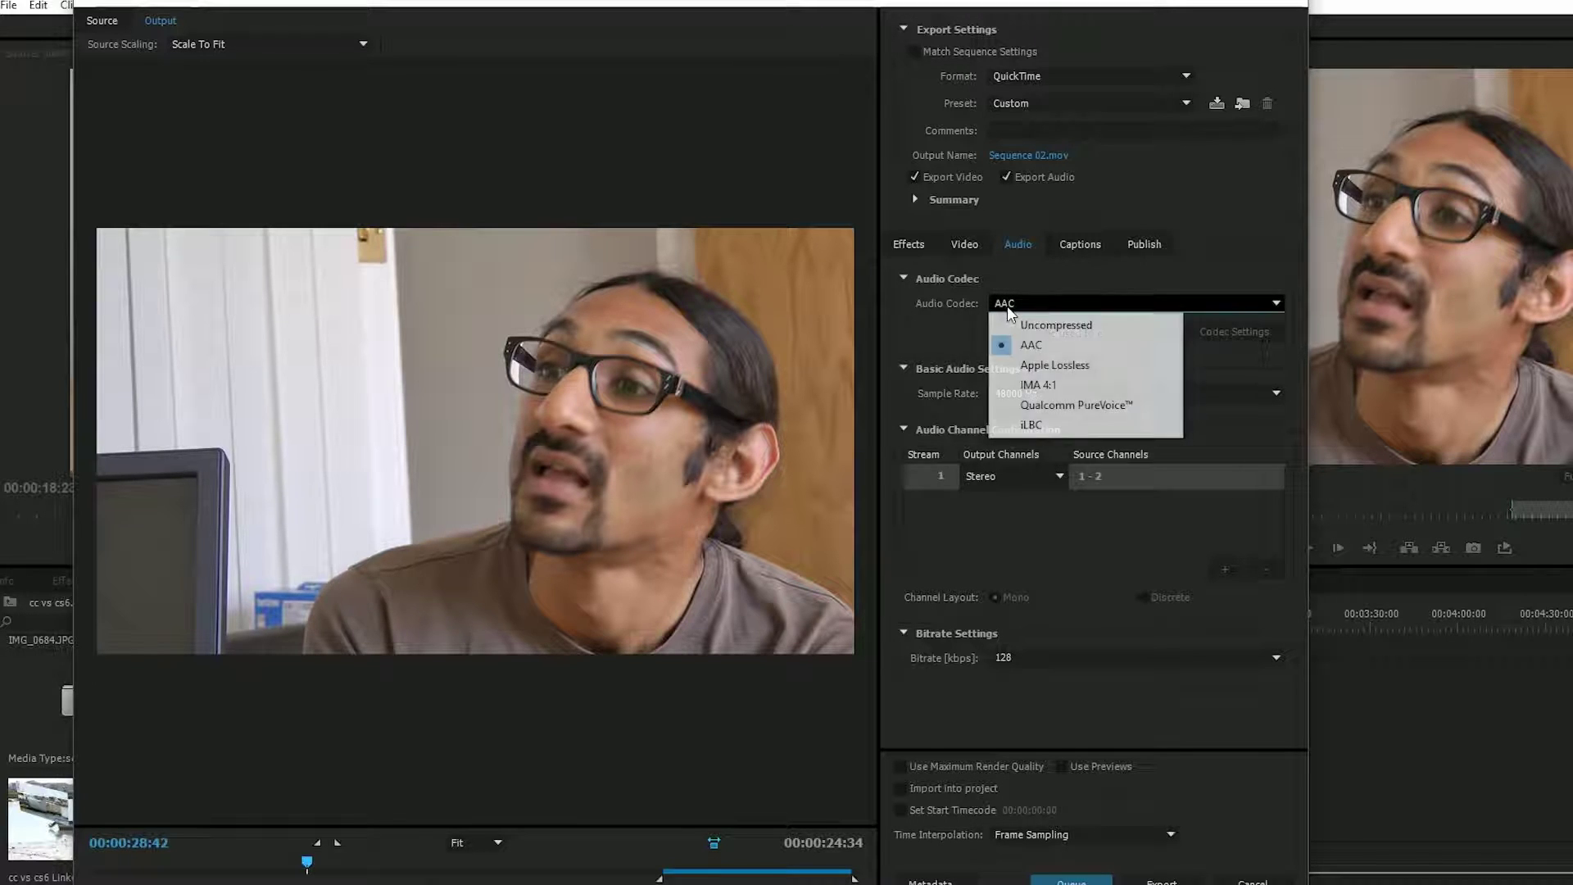
left_click(1036, 328)
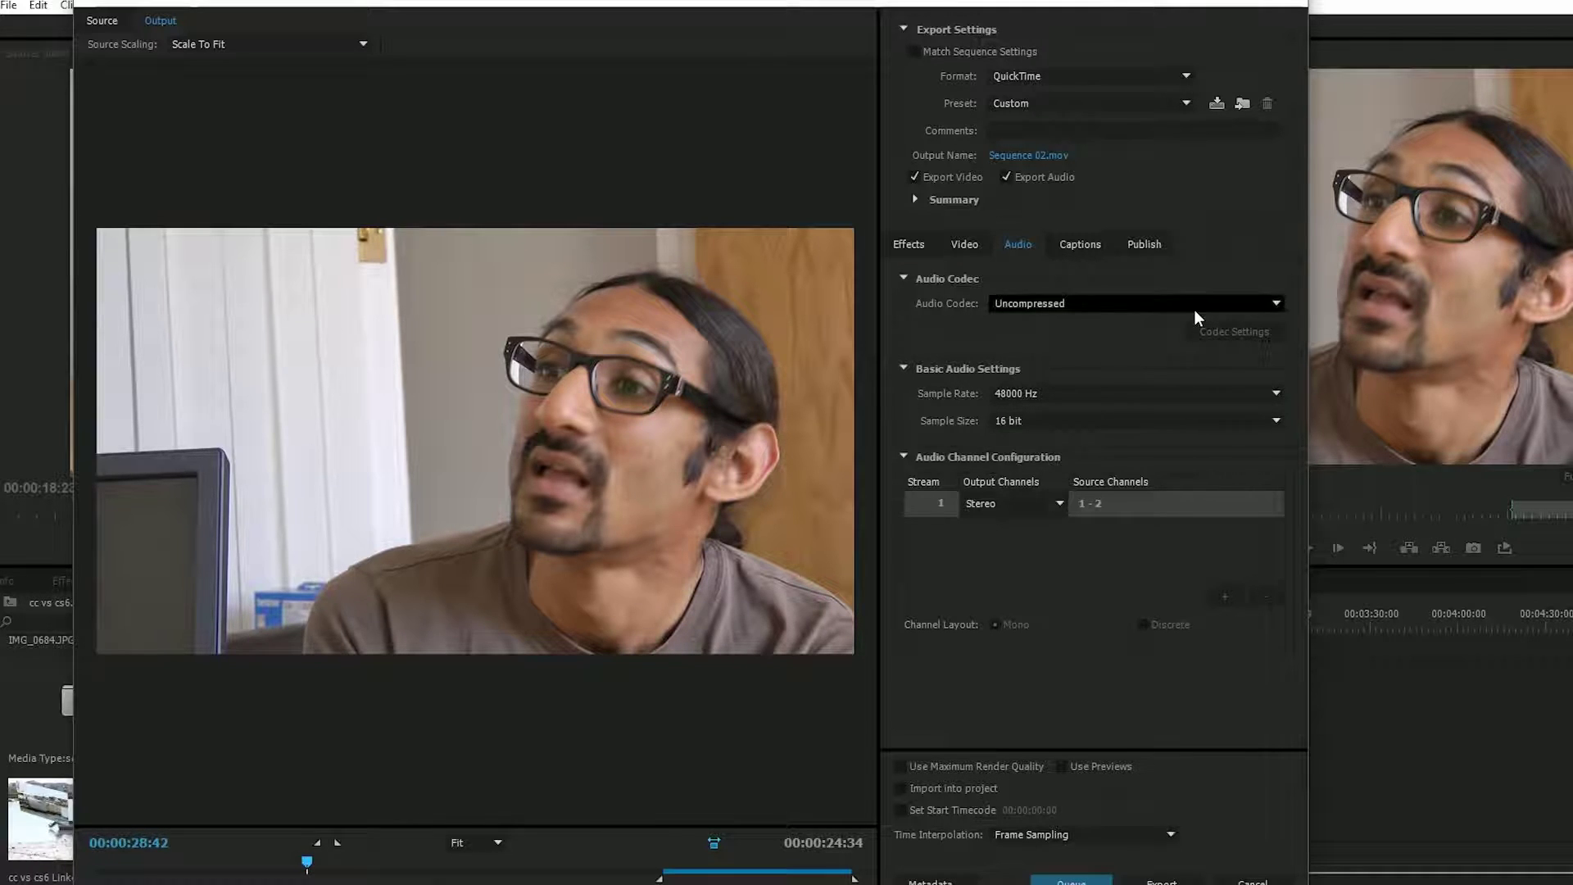
Save the export settings as preset 'quicktime dnxhd' and close Export Settings without exporting.
left_click(1219, 104)
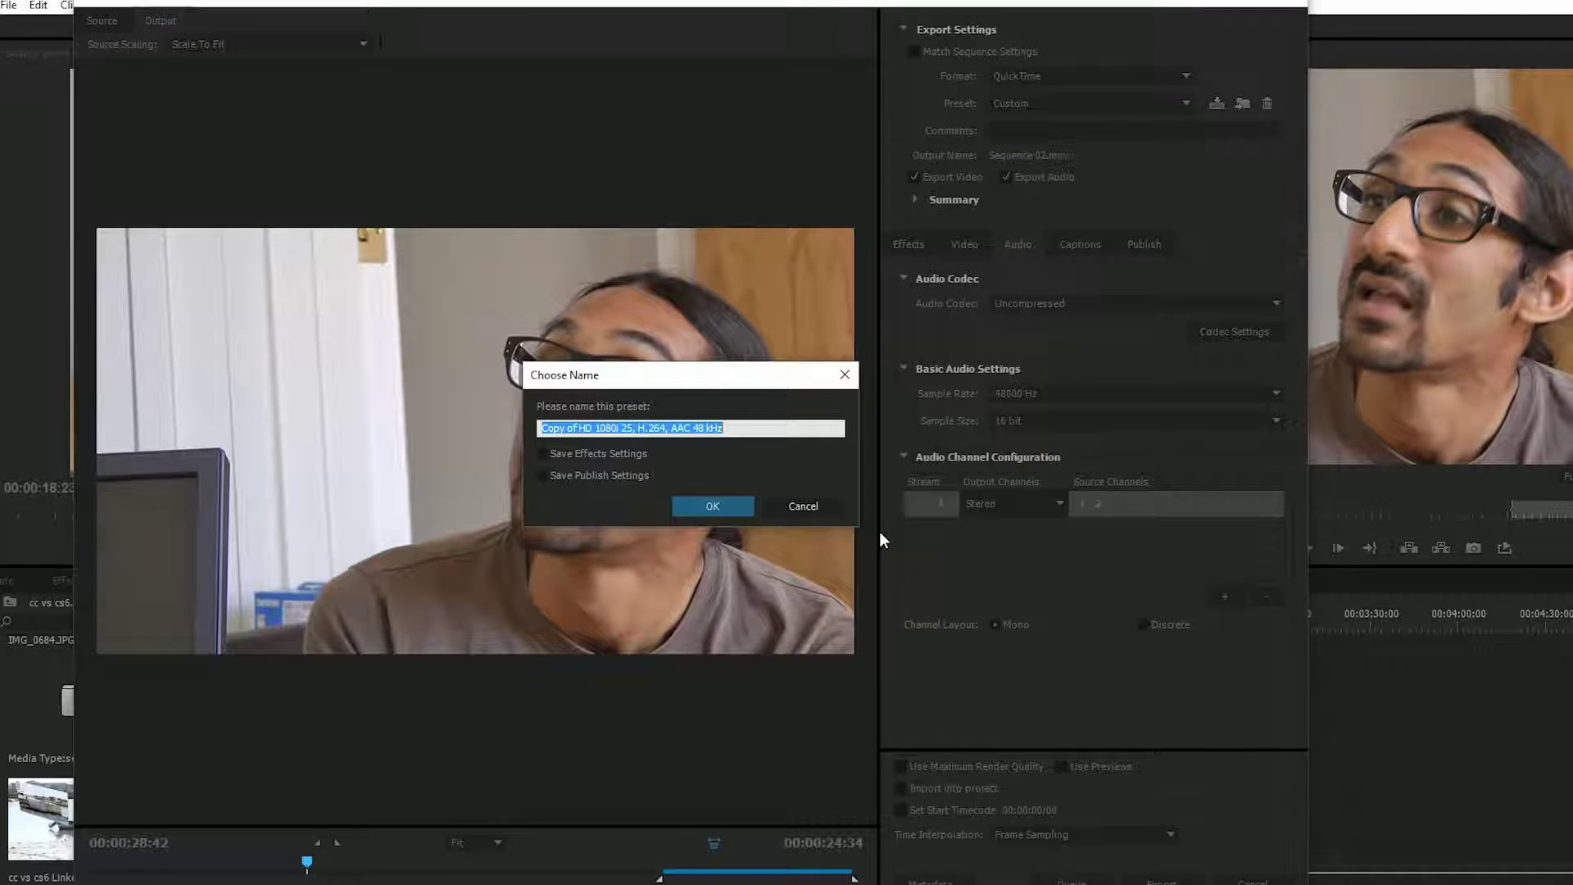
type("quicktime d")
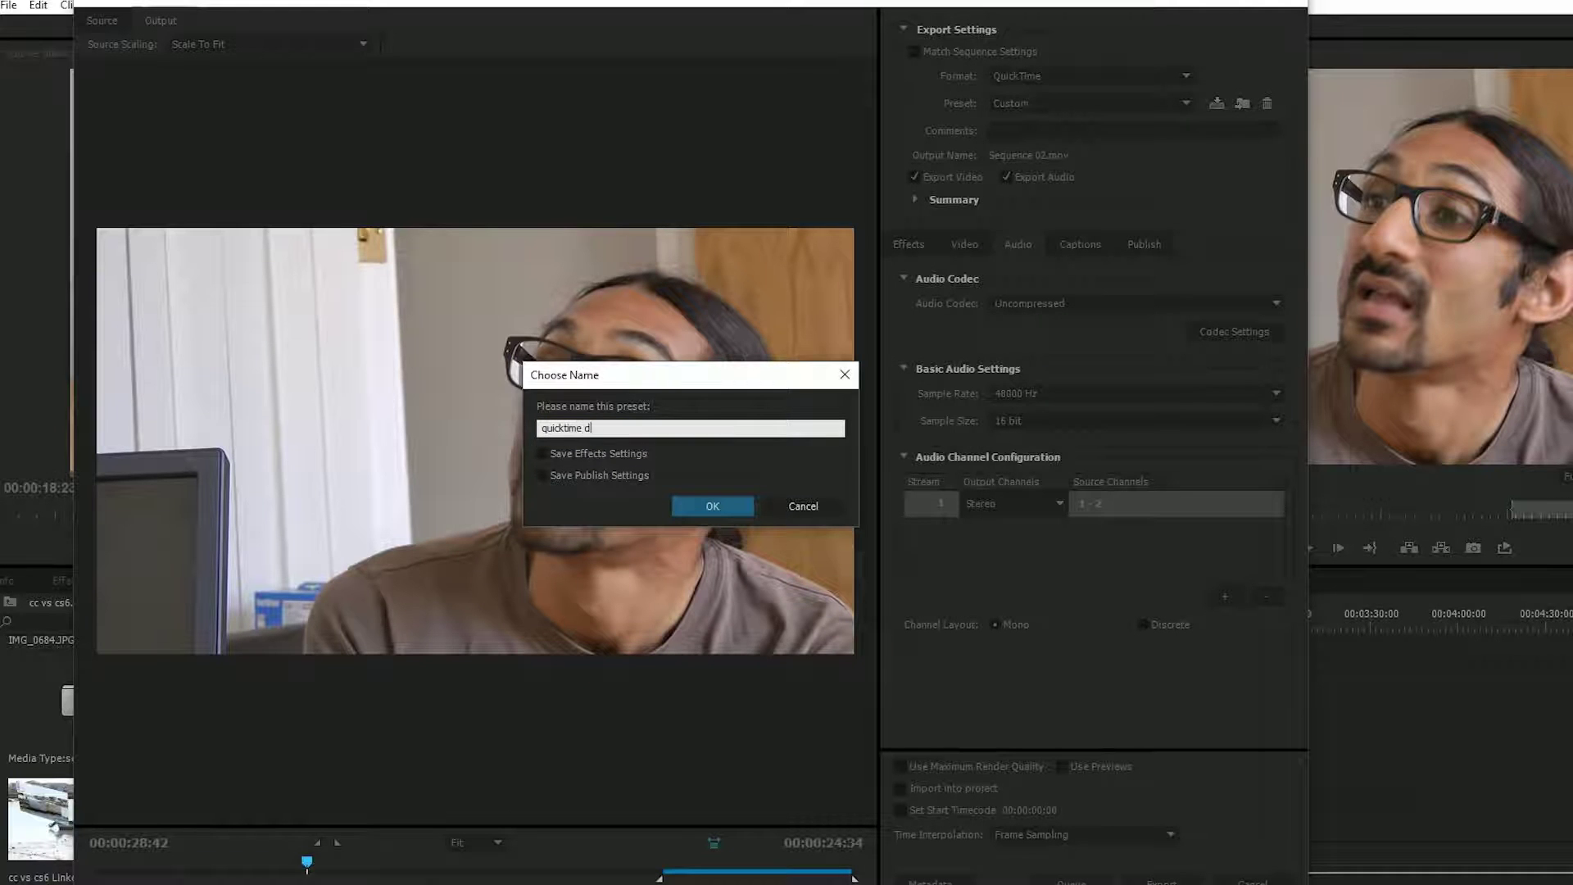
type("nxhd")
left_click(731, 508)
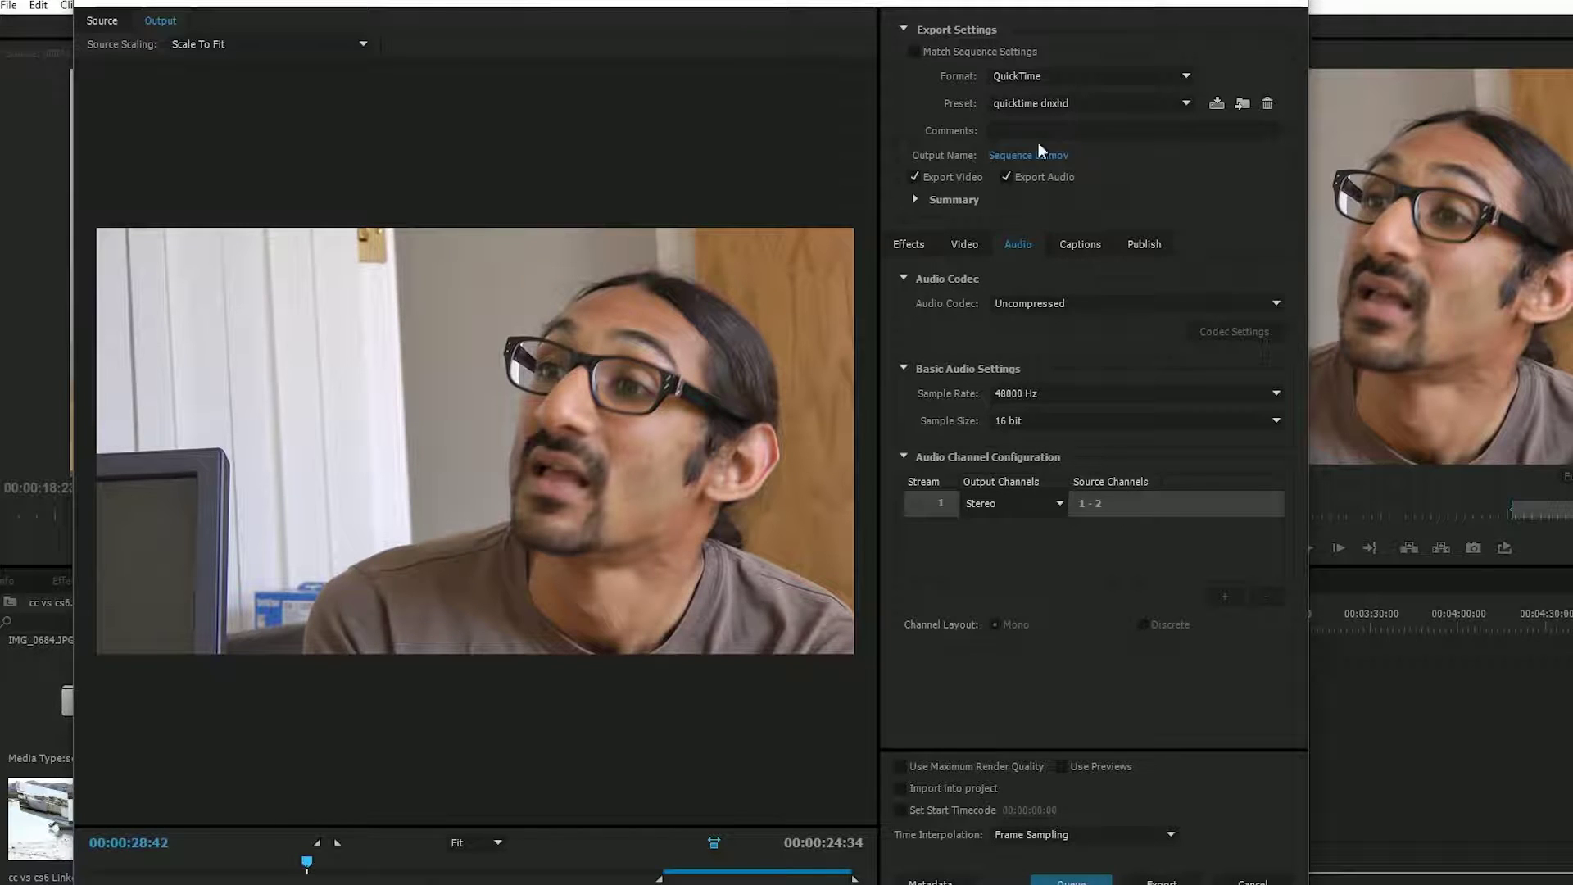
left_click(1253, 881)
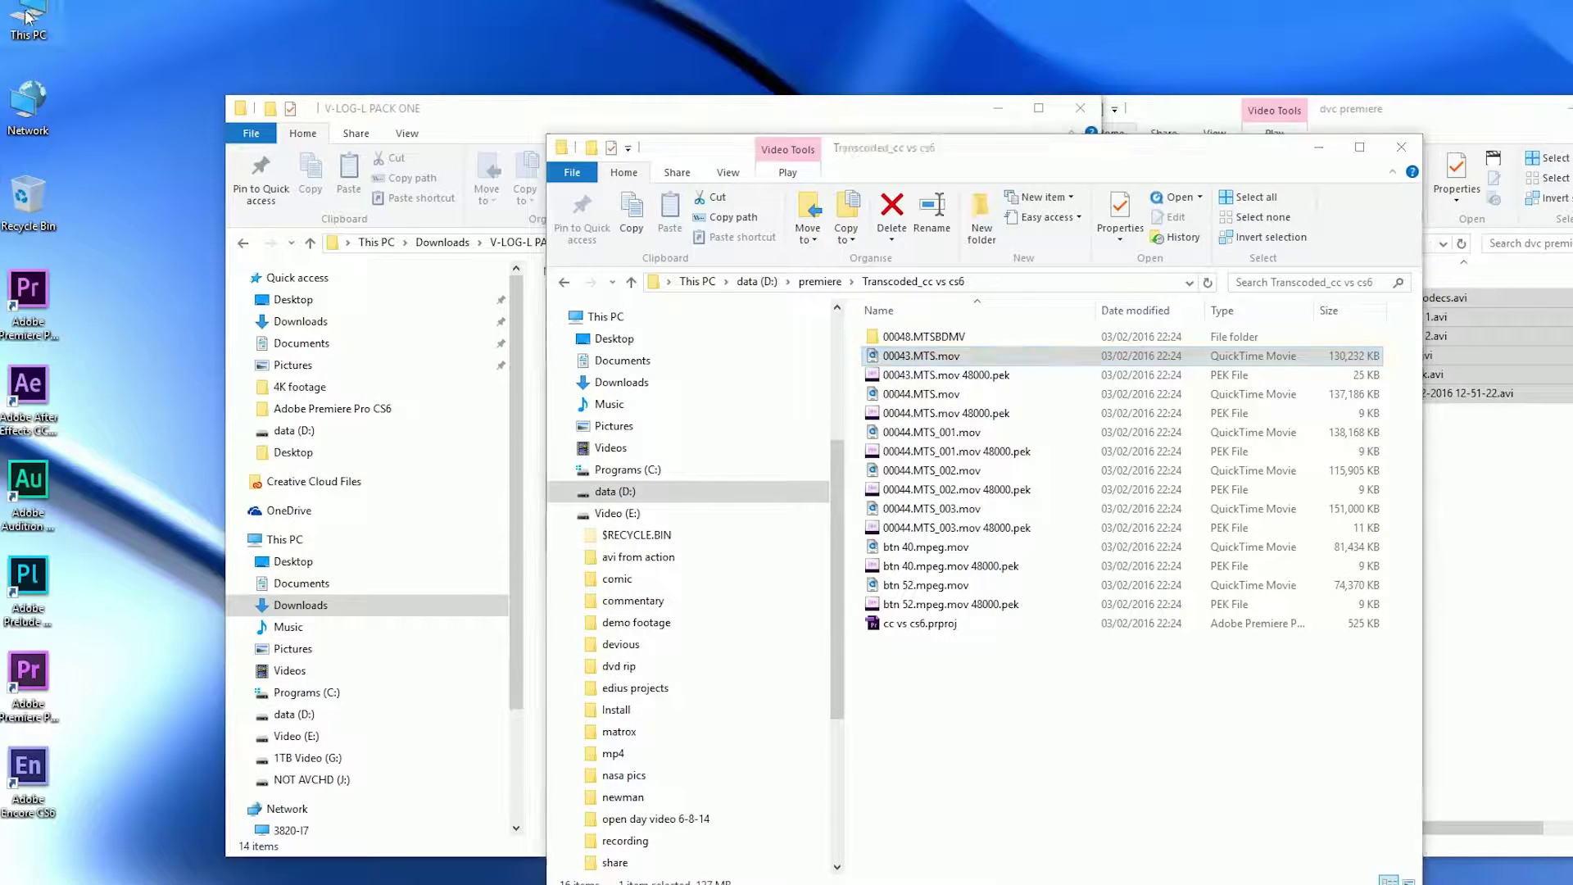
Search Programs (C:) for 'quicktime dnx' and open the folder containing quicktime dnxhd.epr.
double_click(28, 15)
left_click_drag(703, 174, 483, 80)
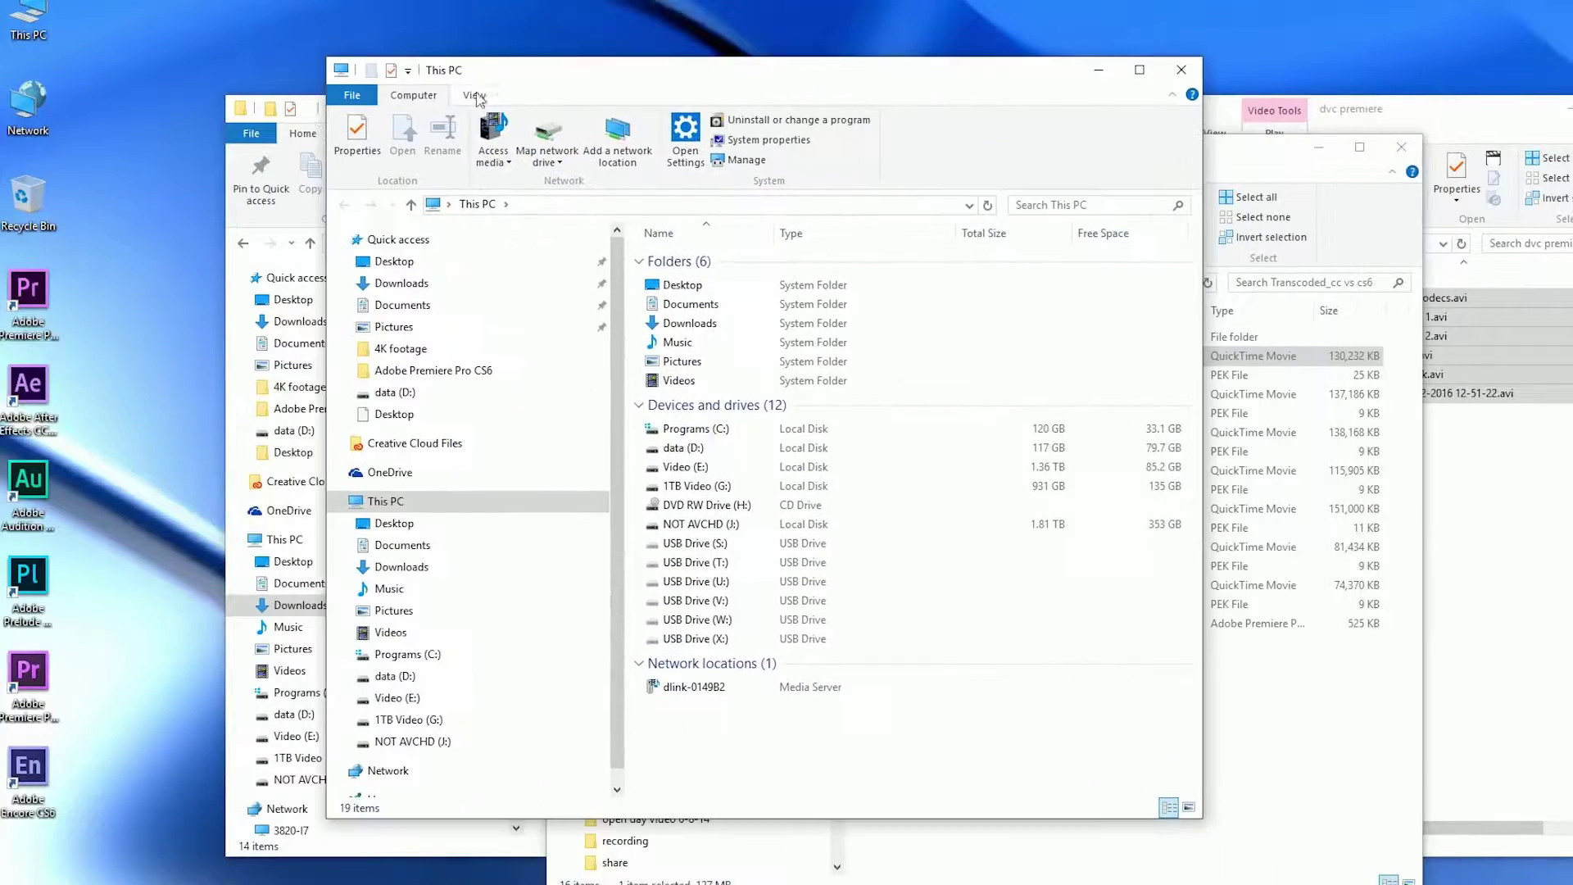
double_click(704, 429)
left_click(1042, 206)
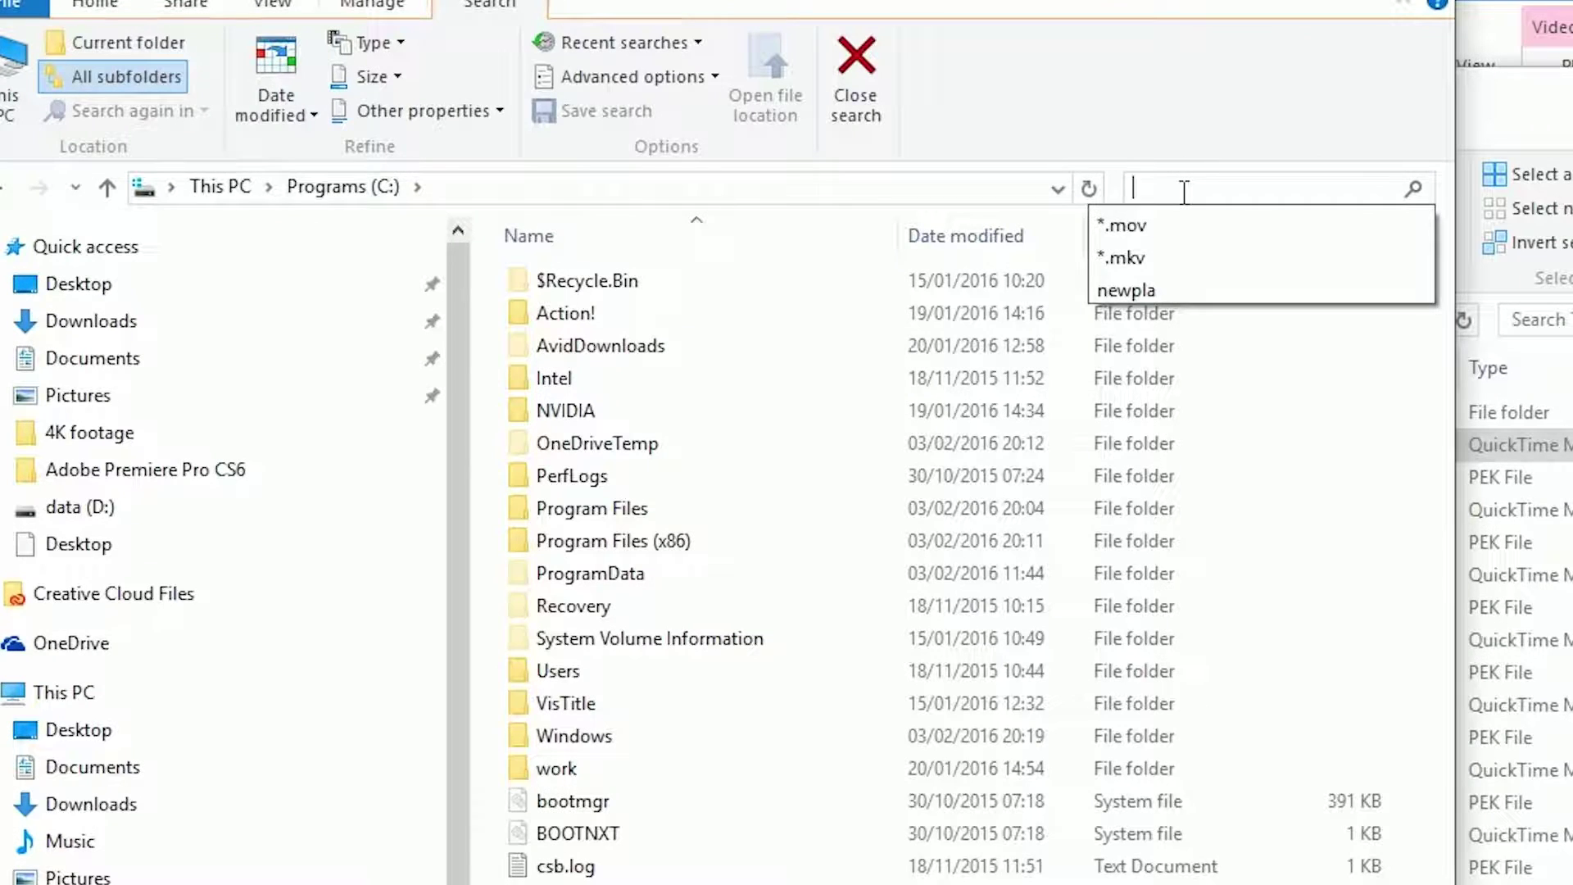
type("quick")
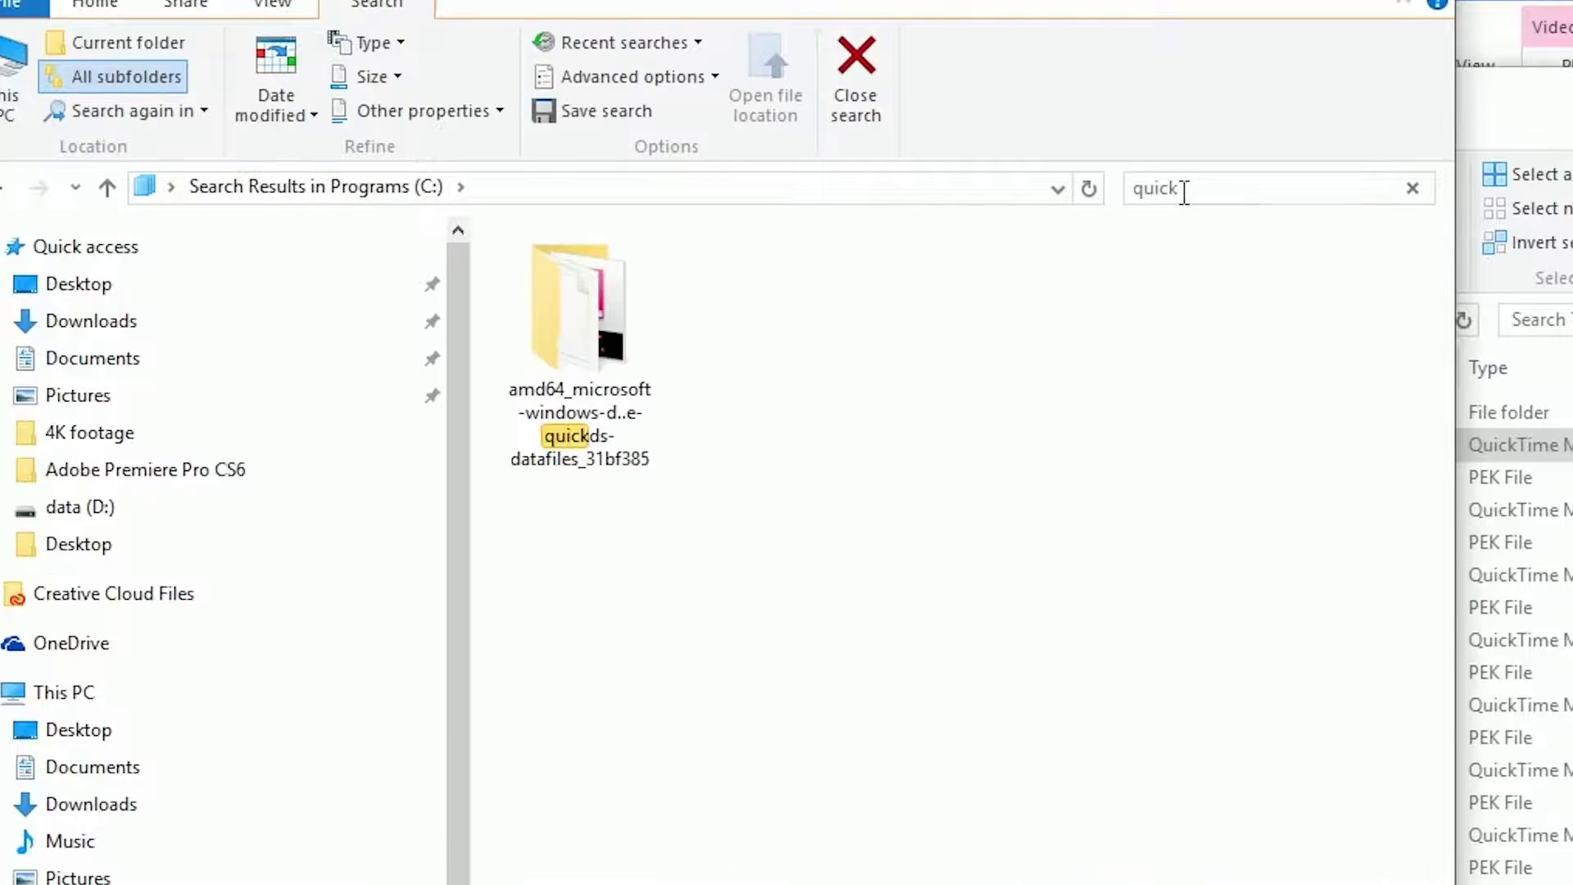
type("time dnx")
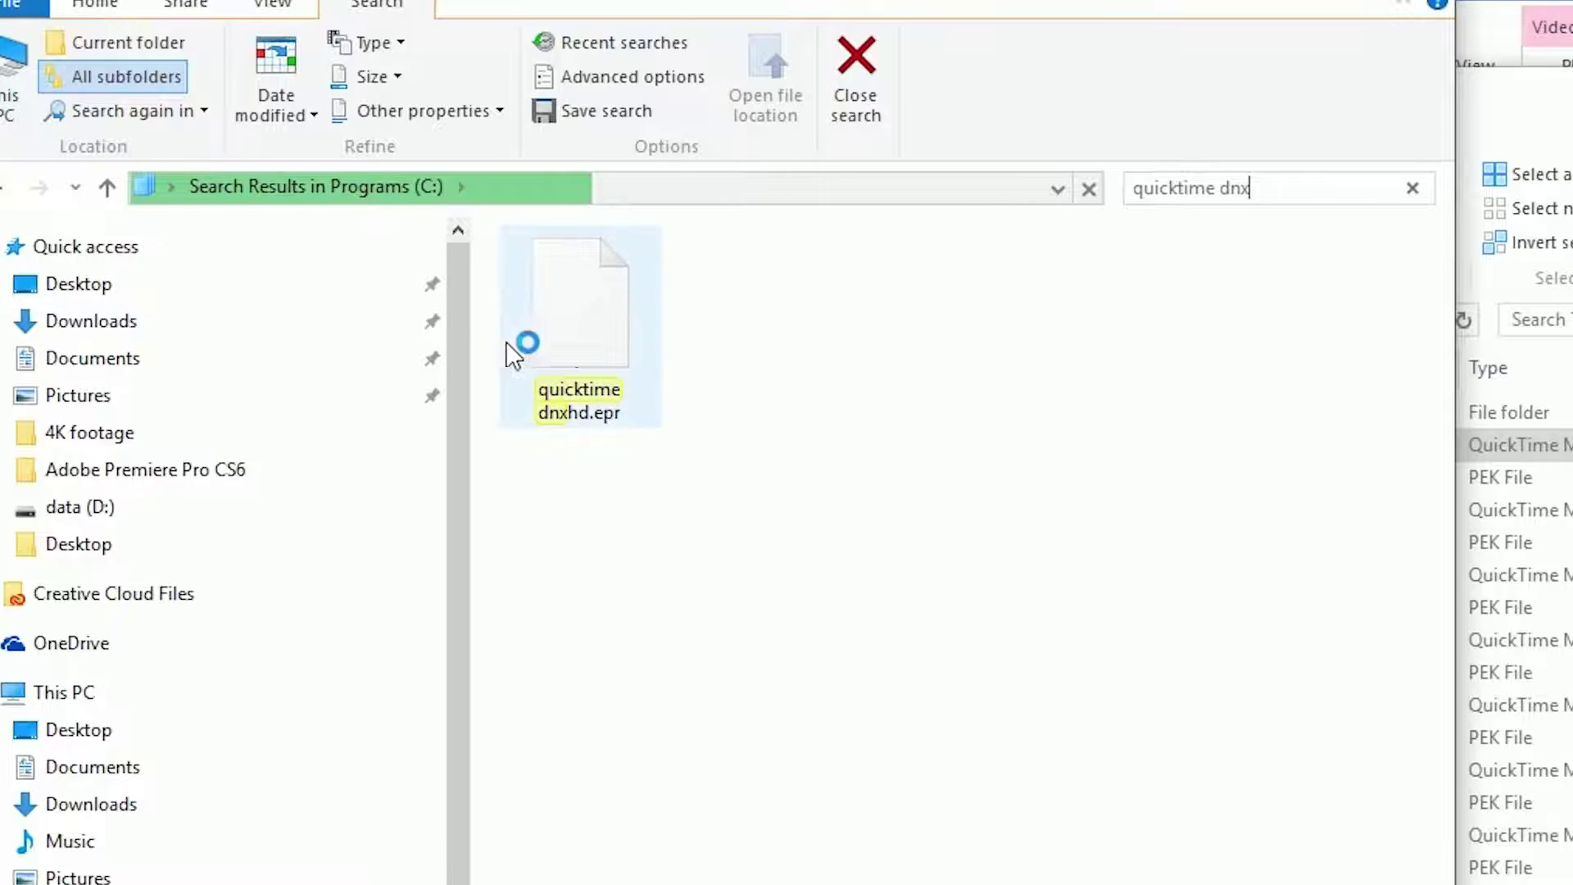
left_click(576, 309)
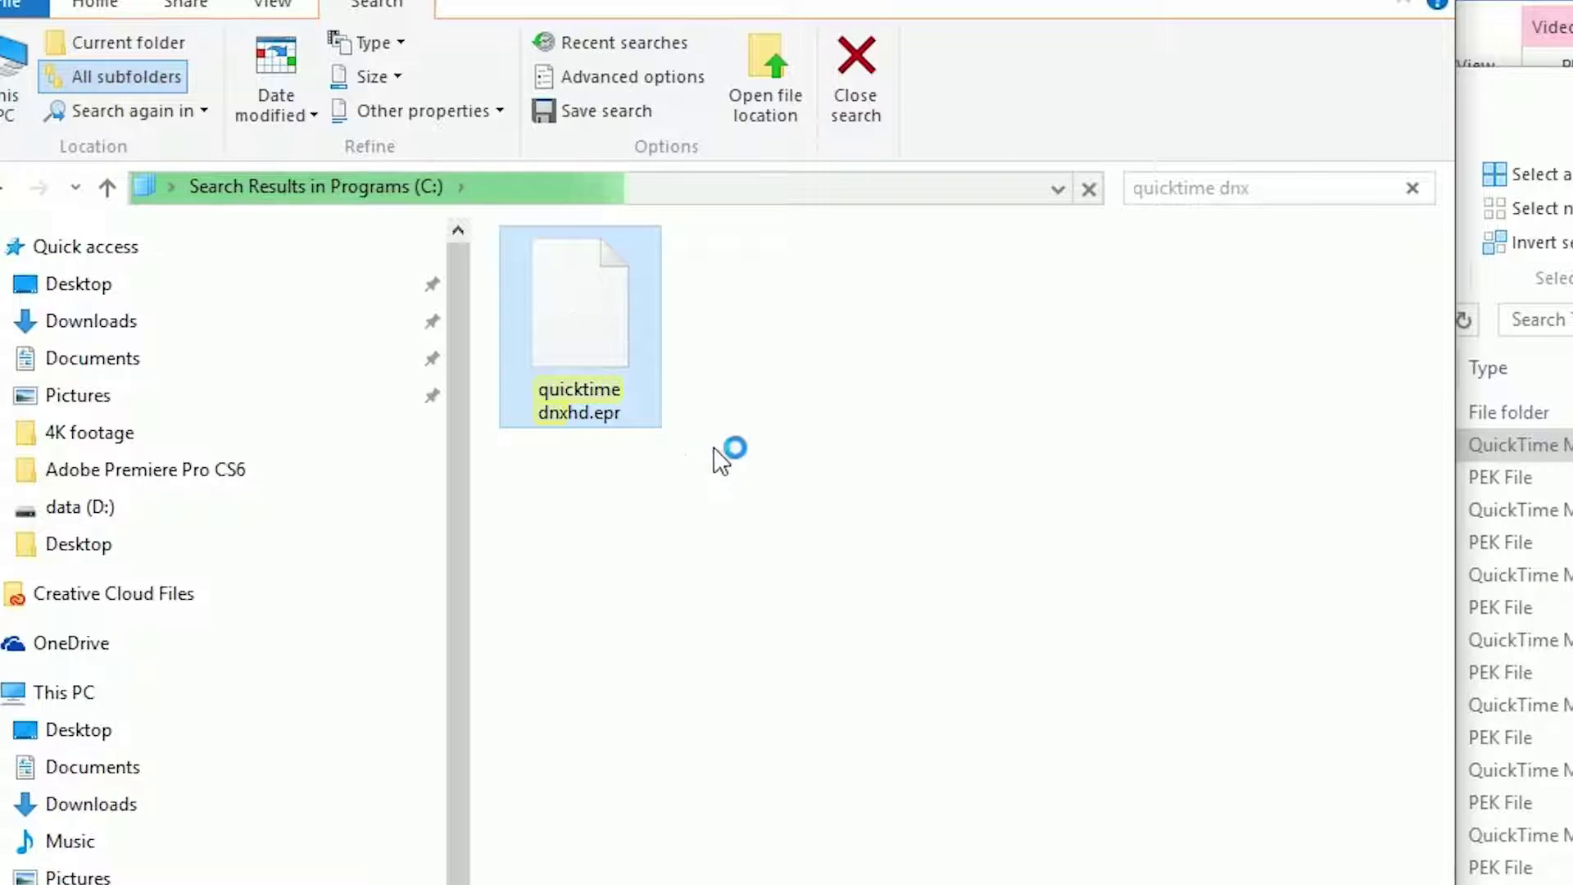
right_click(584, 304)
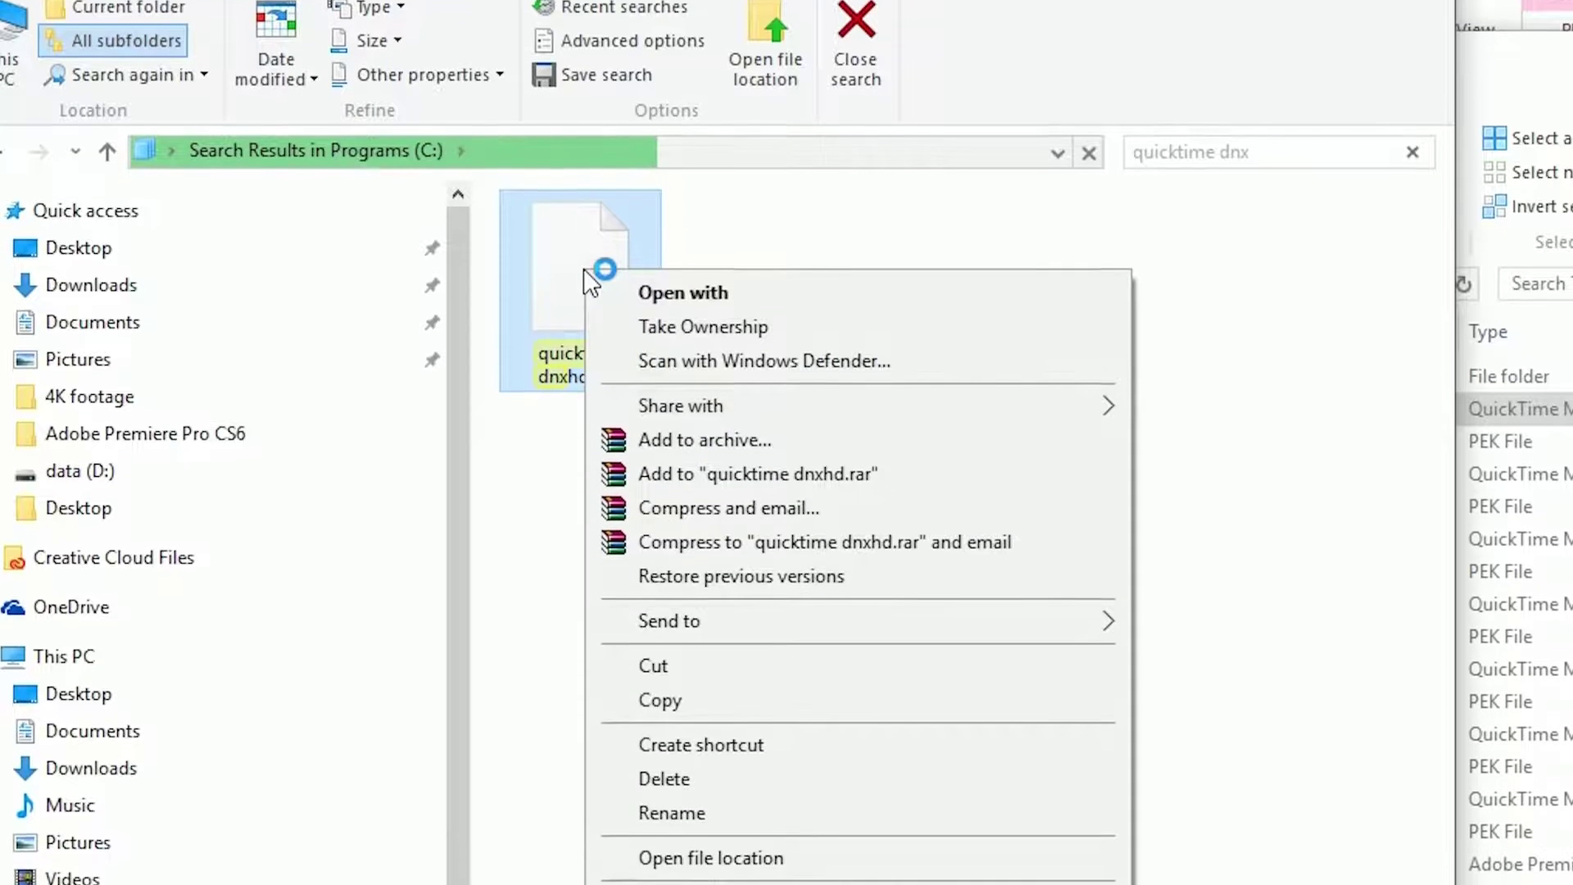
left_click(772, 805)
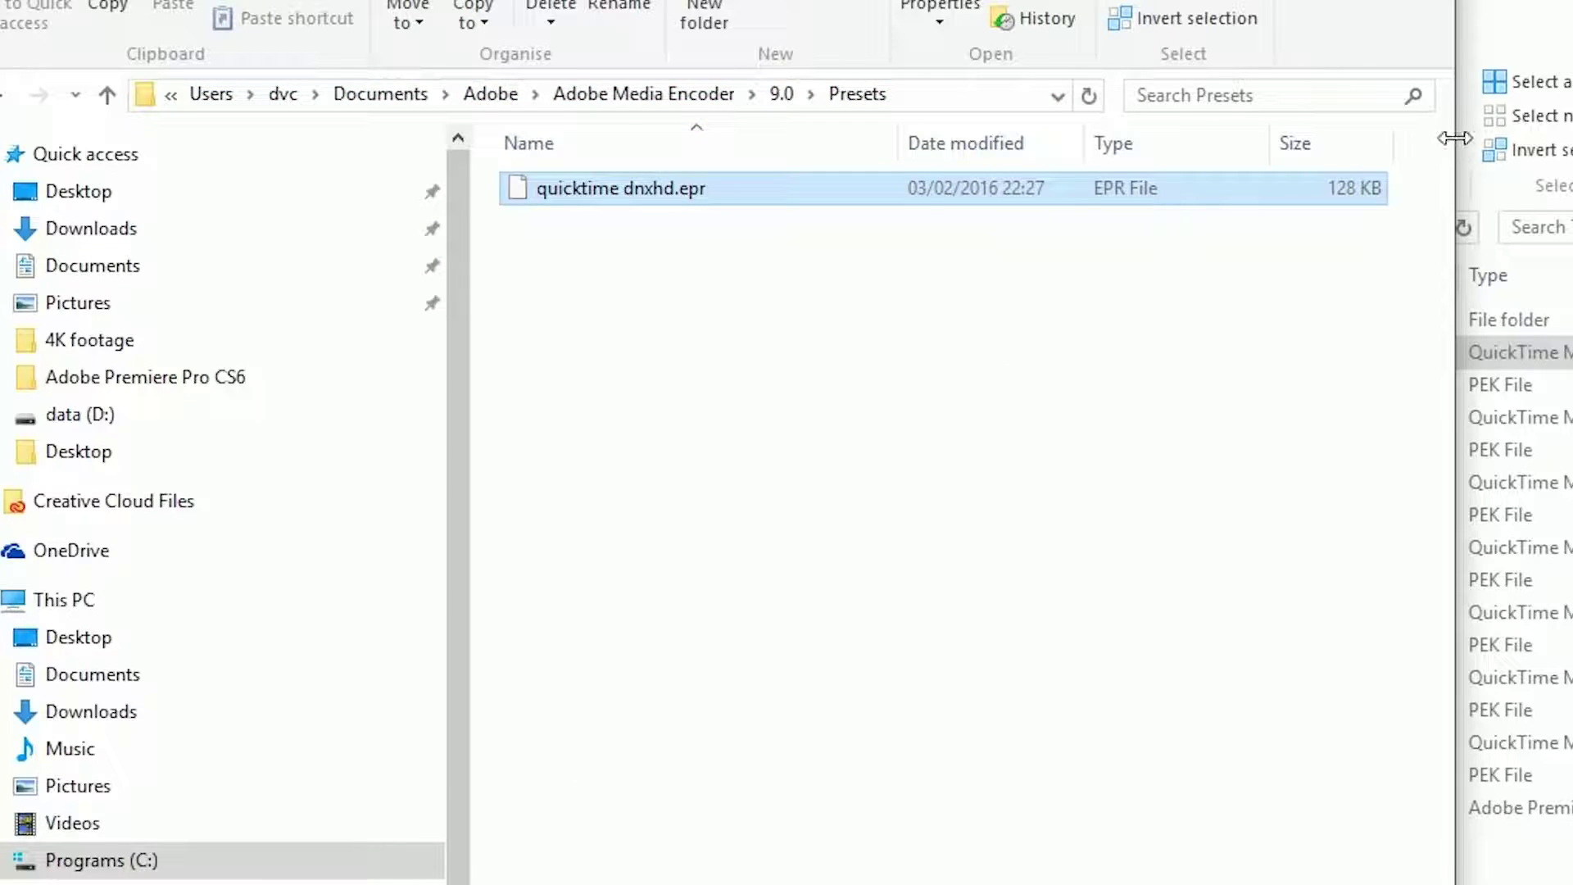
In a second window, browse Documents > Adobe > Adobe Media Encoder > 9.0 > Presets.
left_click_drag(1452, 135, 1572, 135)
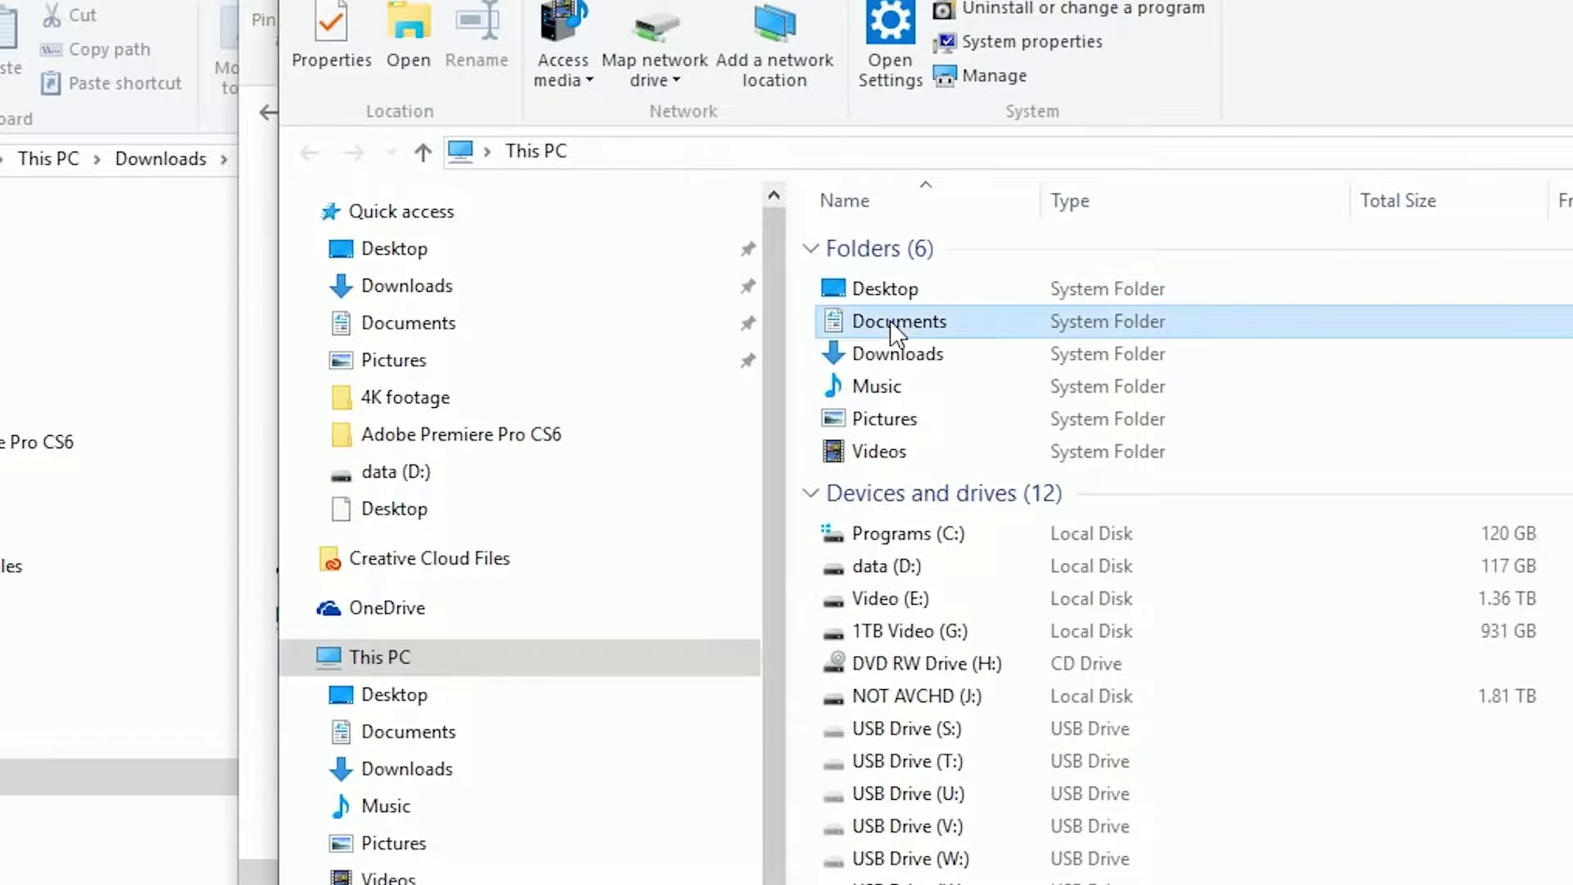
double_click(890, 320)
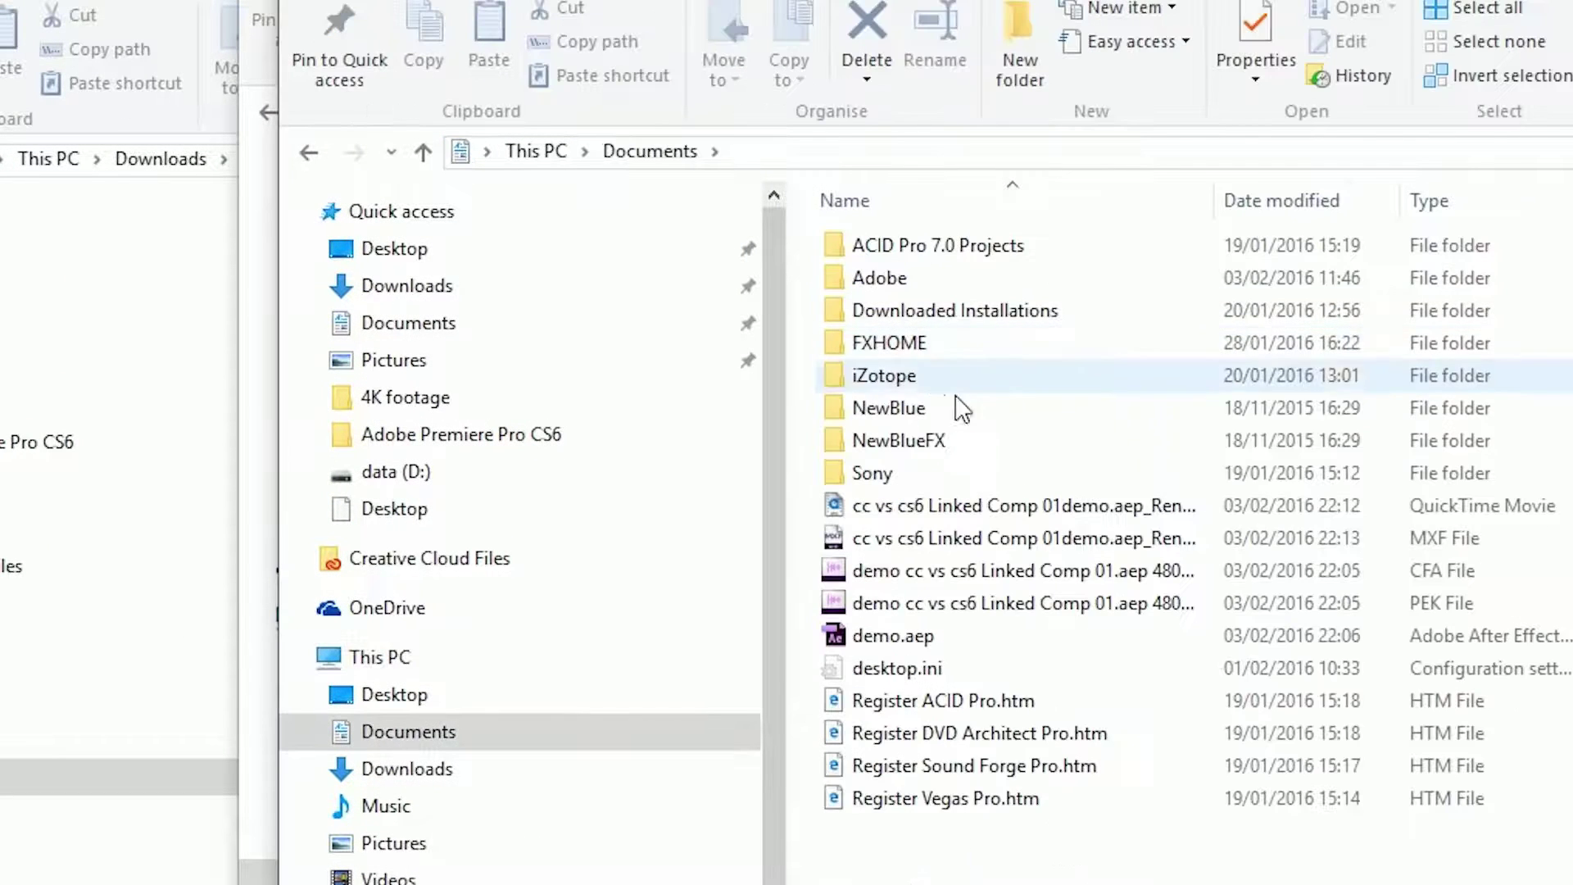
double_click(867, 278)
double_click(950, 246)
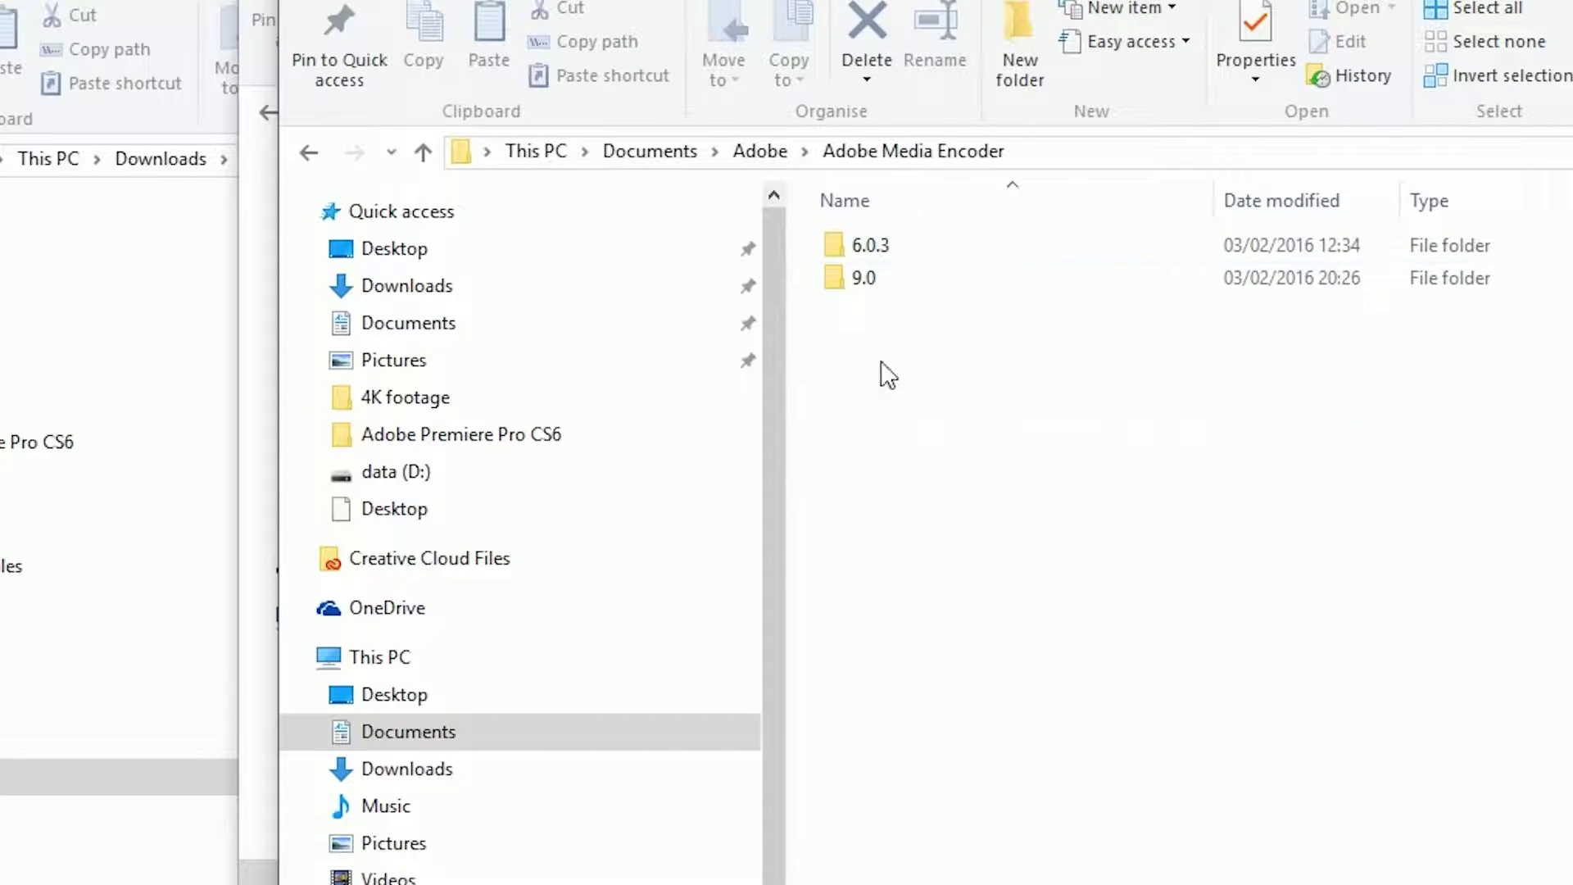
double_click(868, 279)
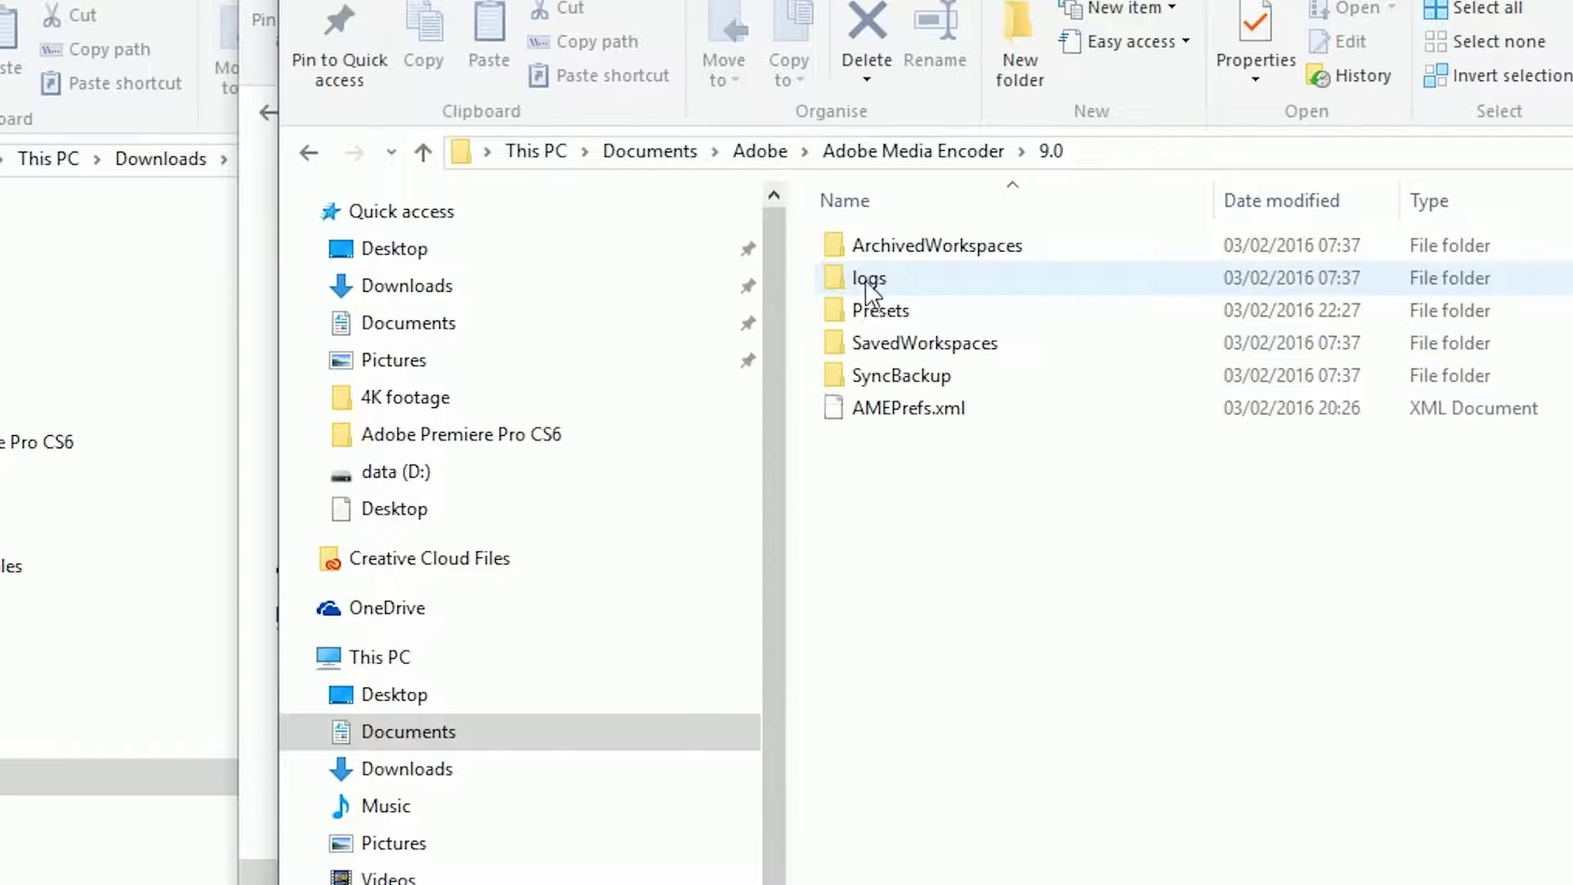
double_click(915, 311)
Drag quicktime dnxhd.epr from the Presets folder onto the desktop.
left_click(931, 250)
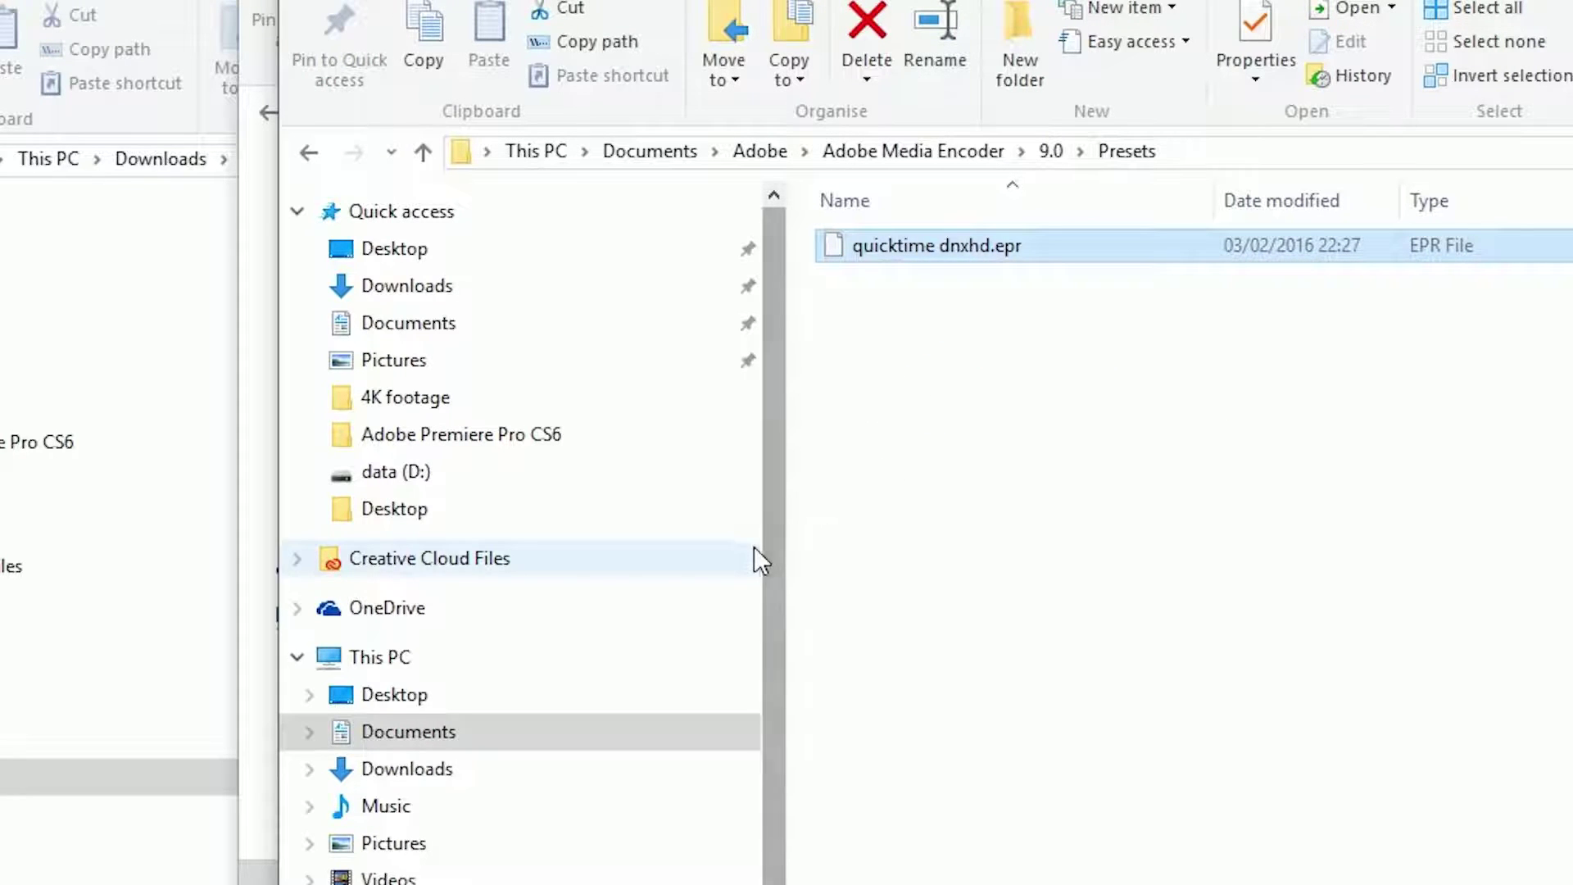
left_click_drag(840, 0, 185, 568)
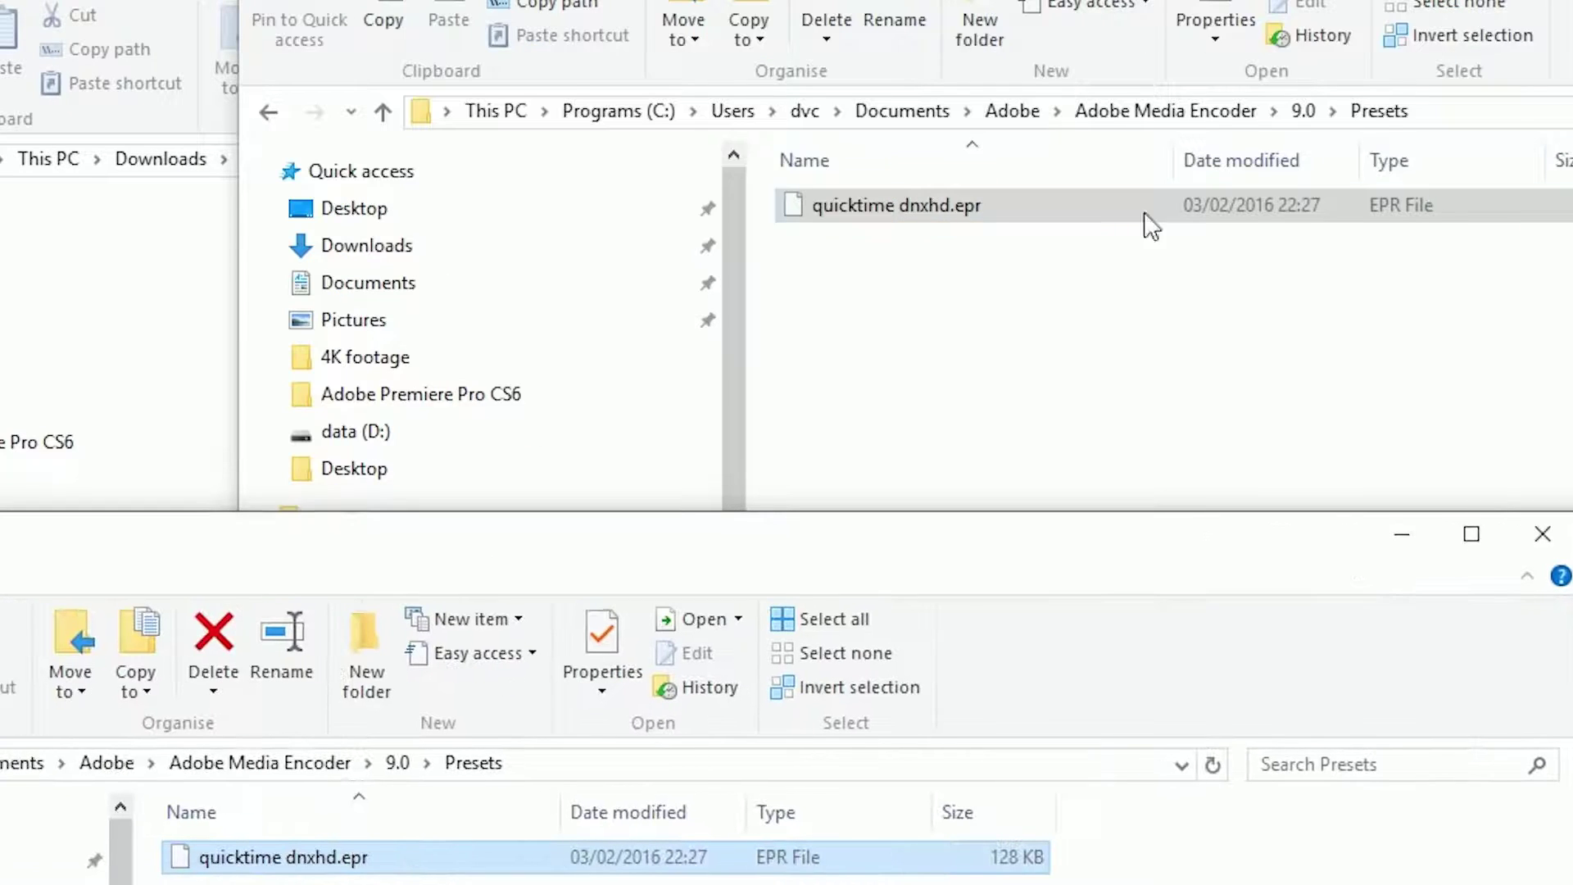
left_click(858, 216)
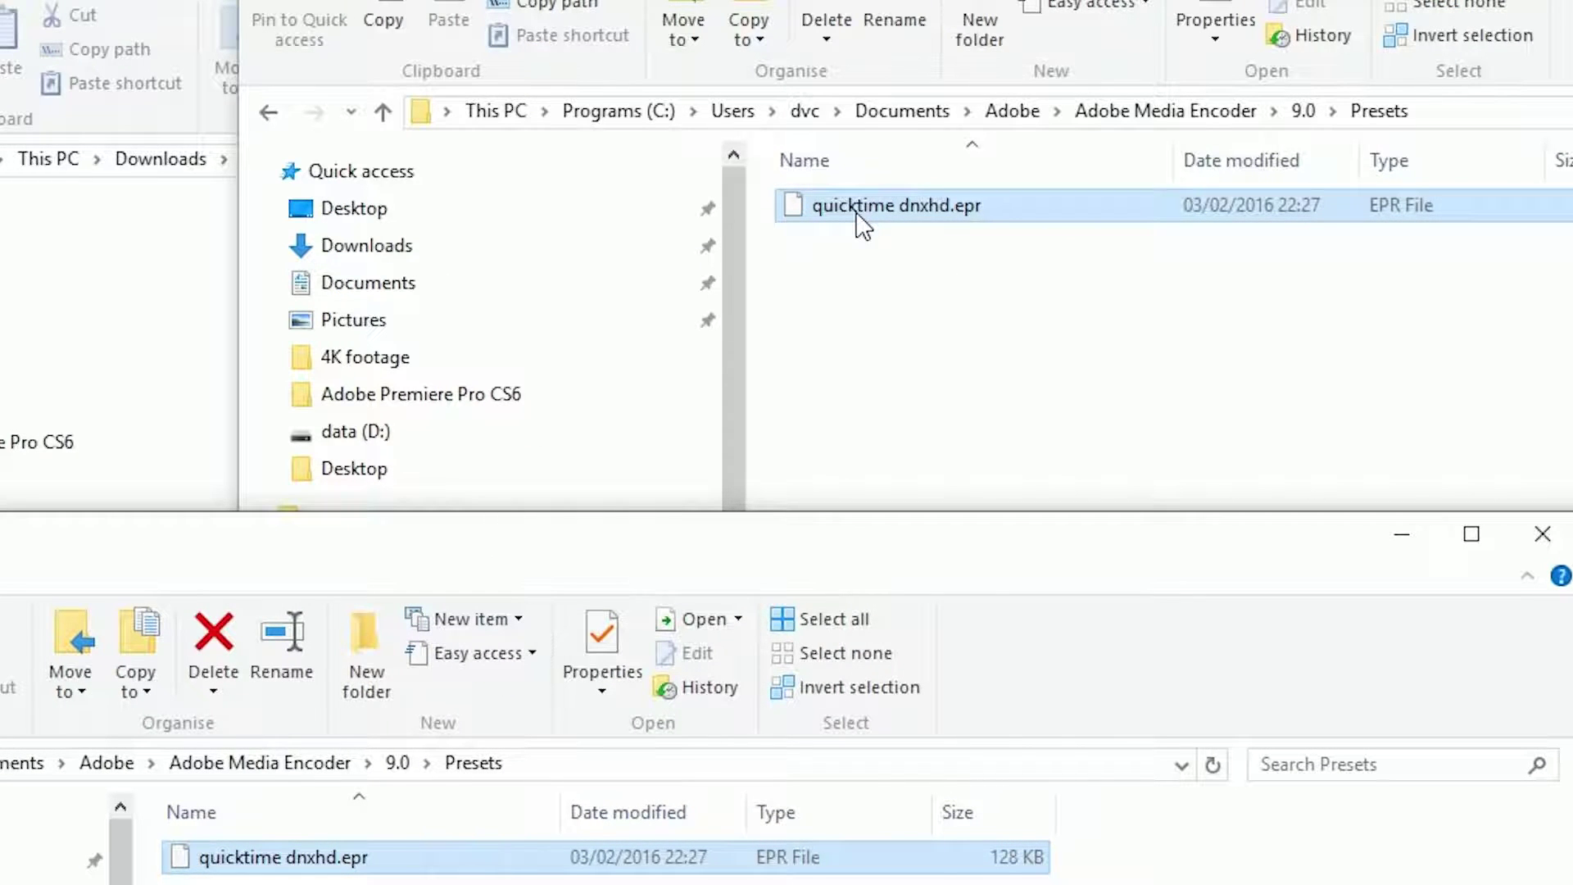
left_click(650, 665)
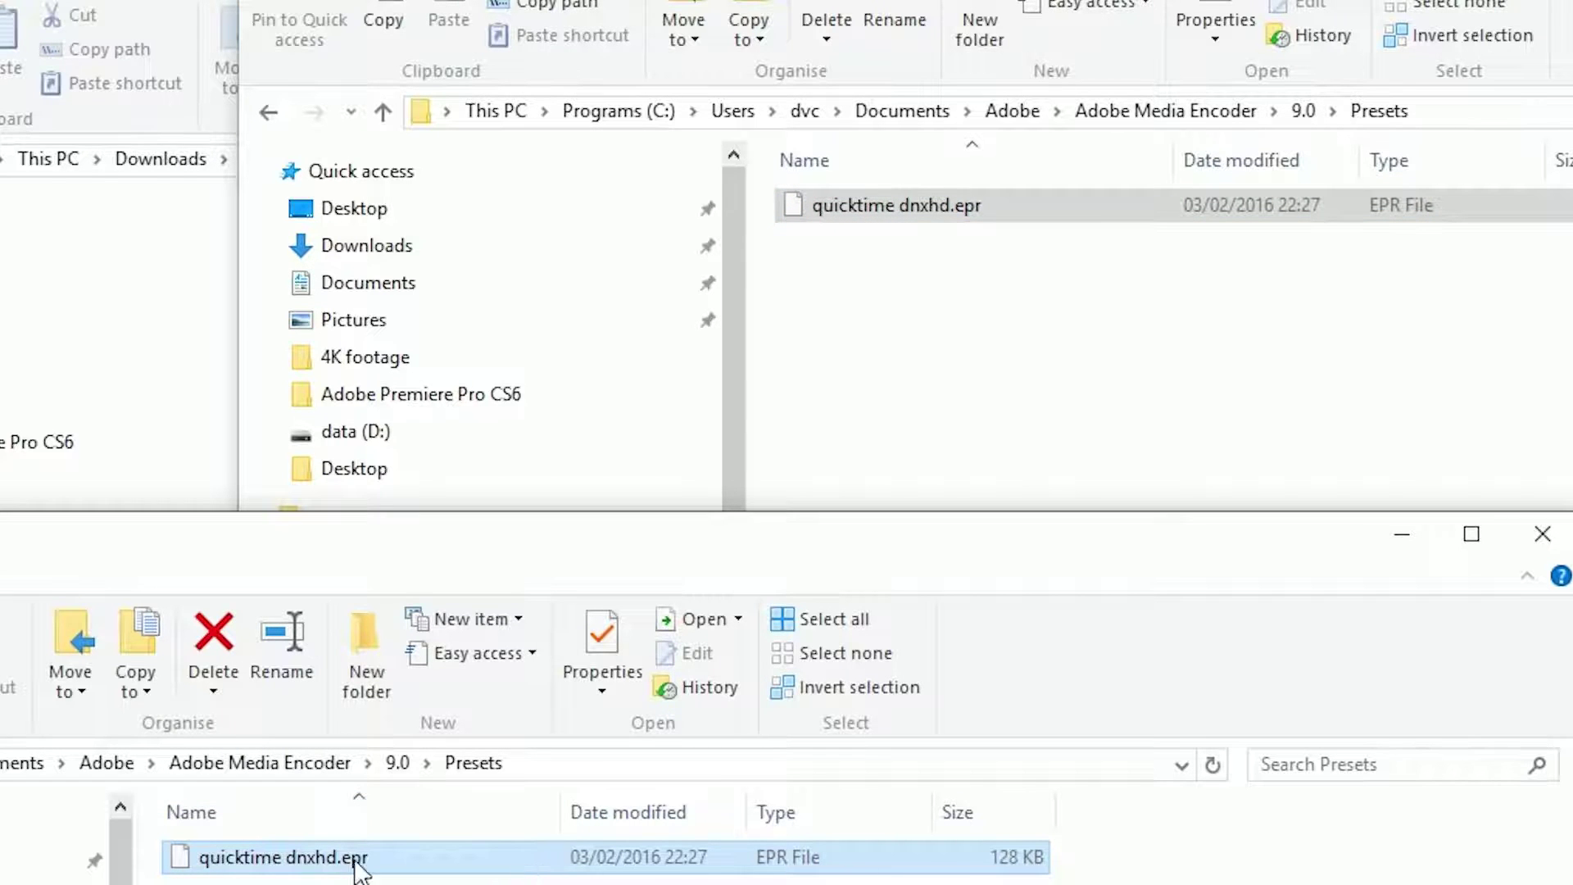
left_click(821, 214)
left_click_drag(819, 219, 0, 59)
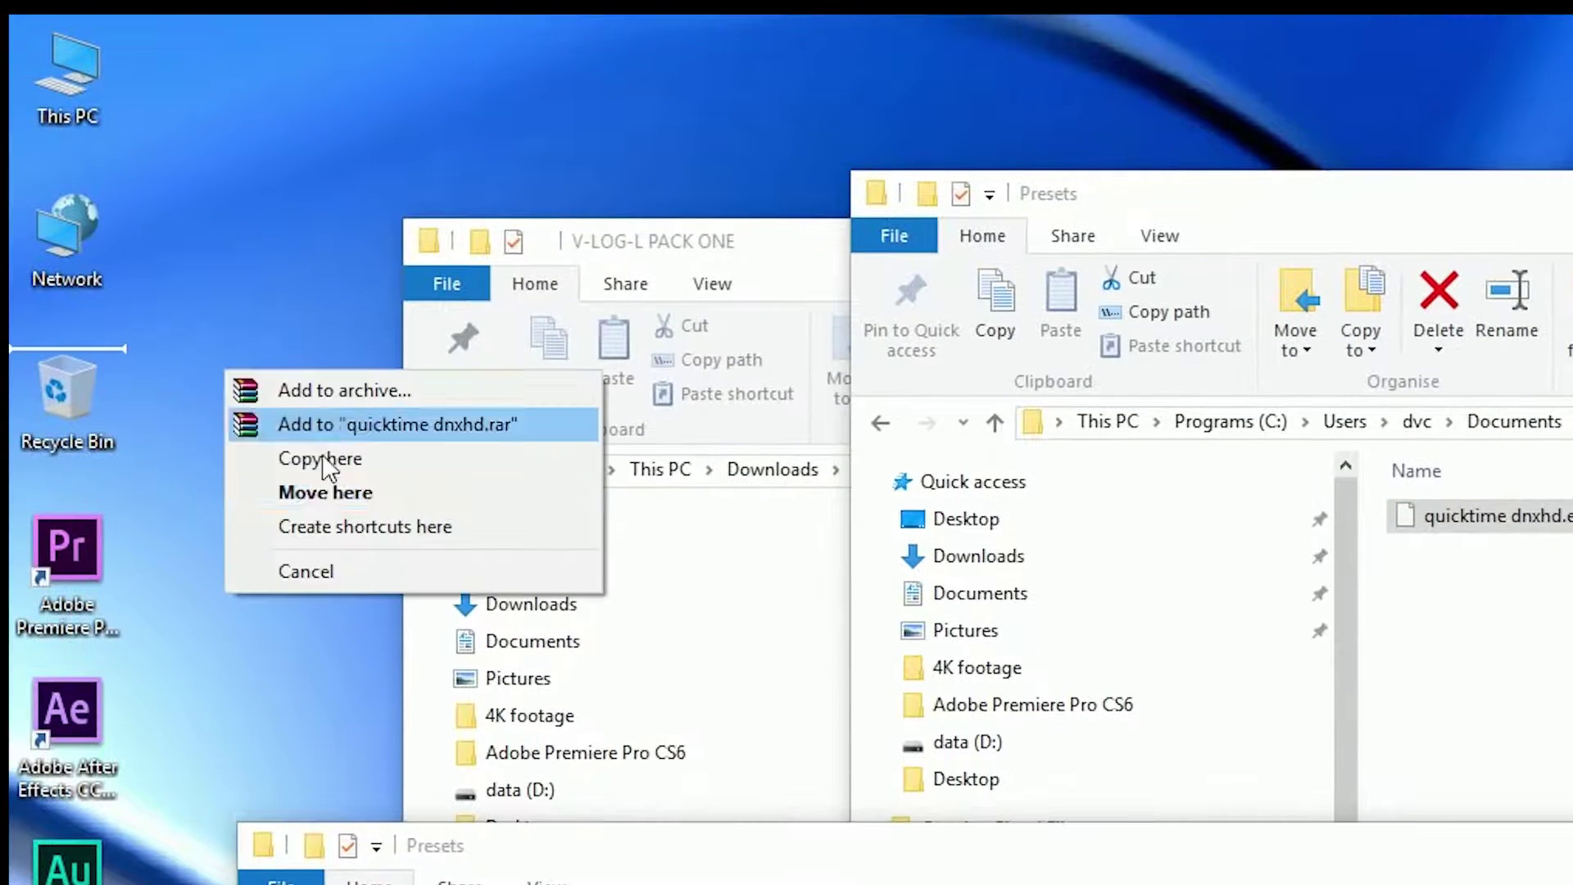
Choose Move here to place quicktime dnxhd.epr on the desktop.
left_click(326, 491)
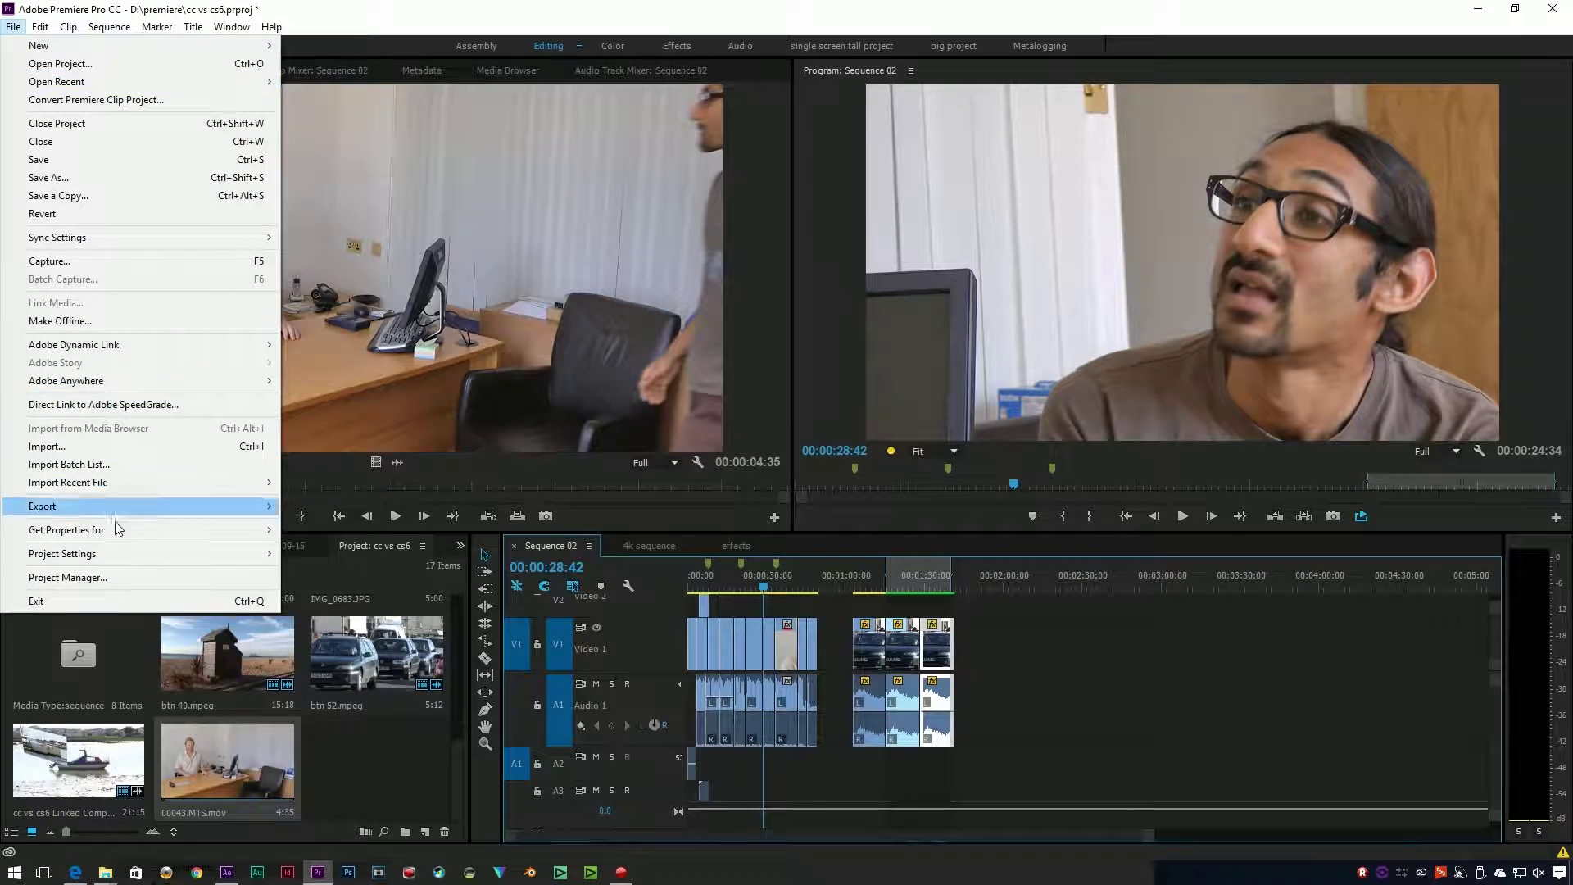
Import quicktime dnxhd.epr from the Desktop into Project Manager and calculate the 1.25 GB estimate.
left_click(128, 576)
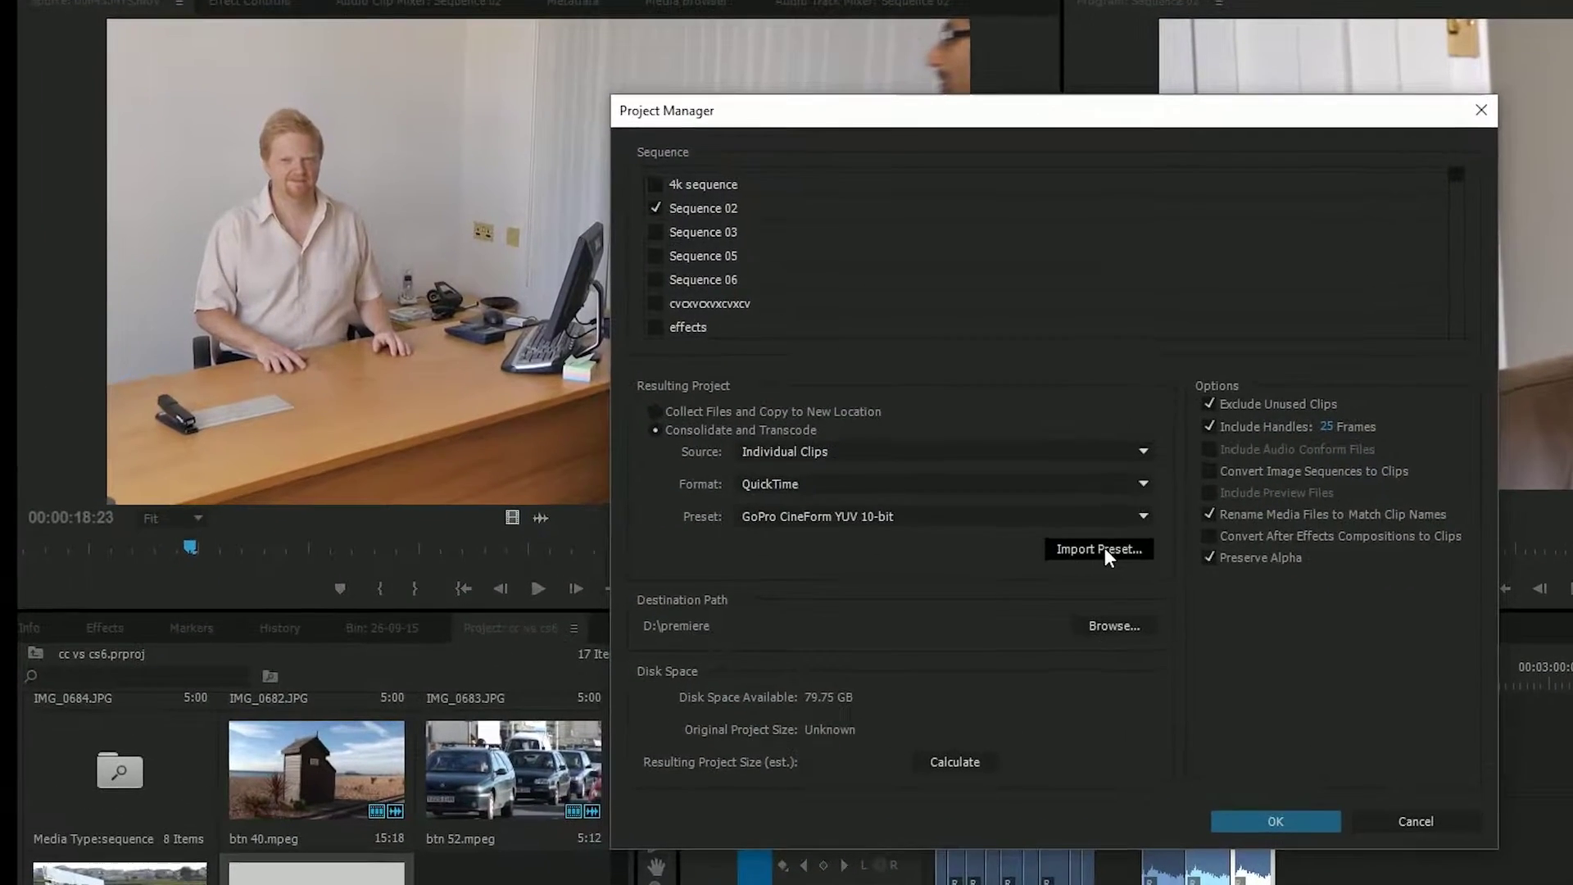
left_click(1106, 548)
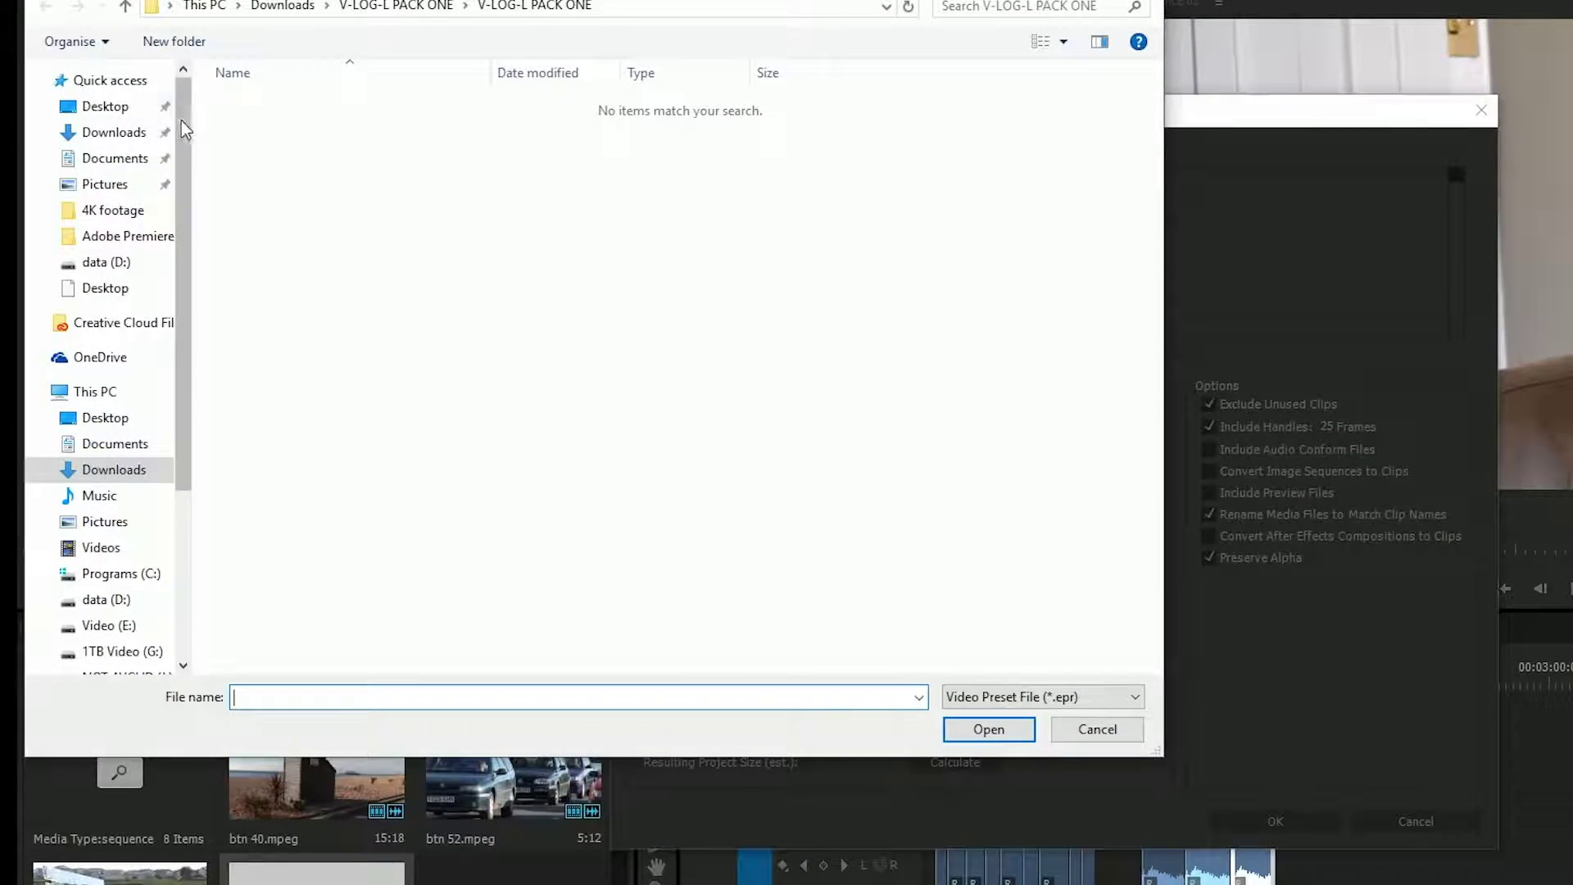
left_click(111, 109)
left_click(295, 105)
left_click(985, 729)
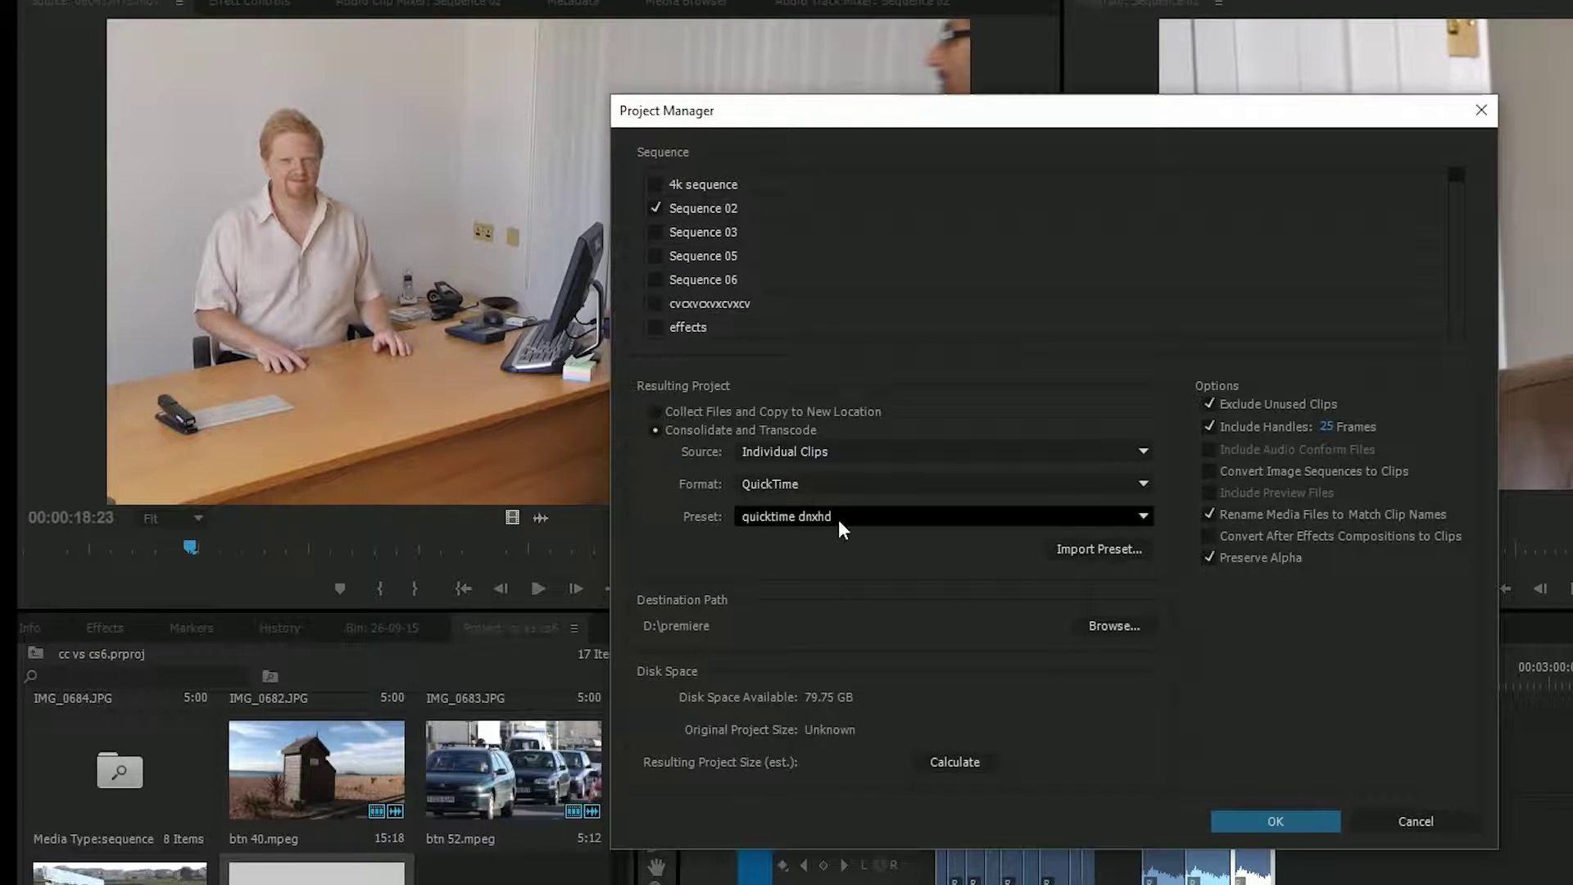
left_click(955, 761)
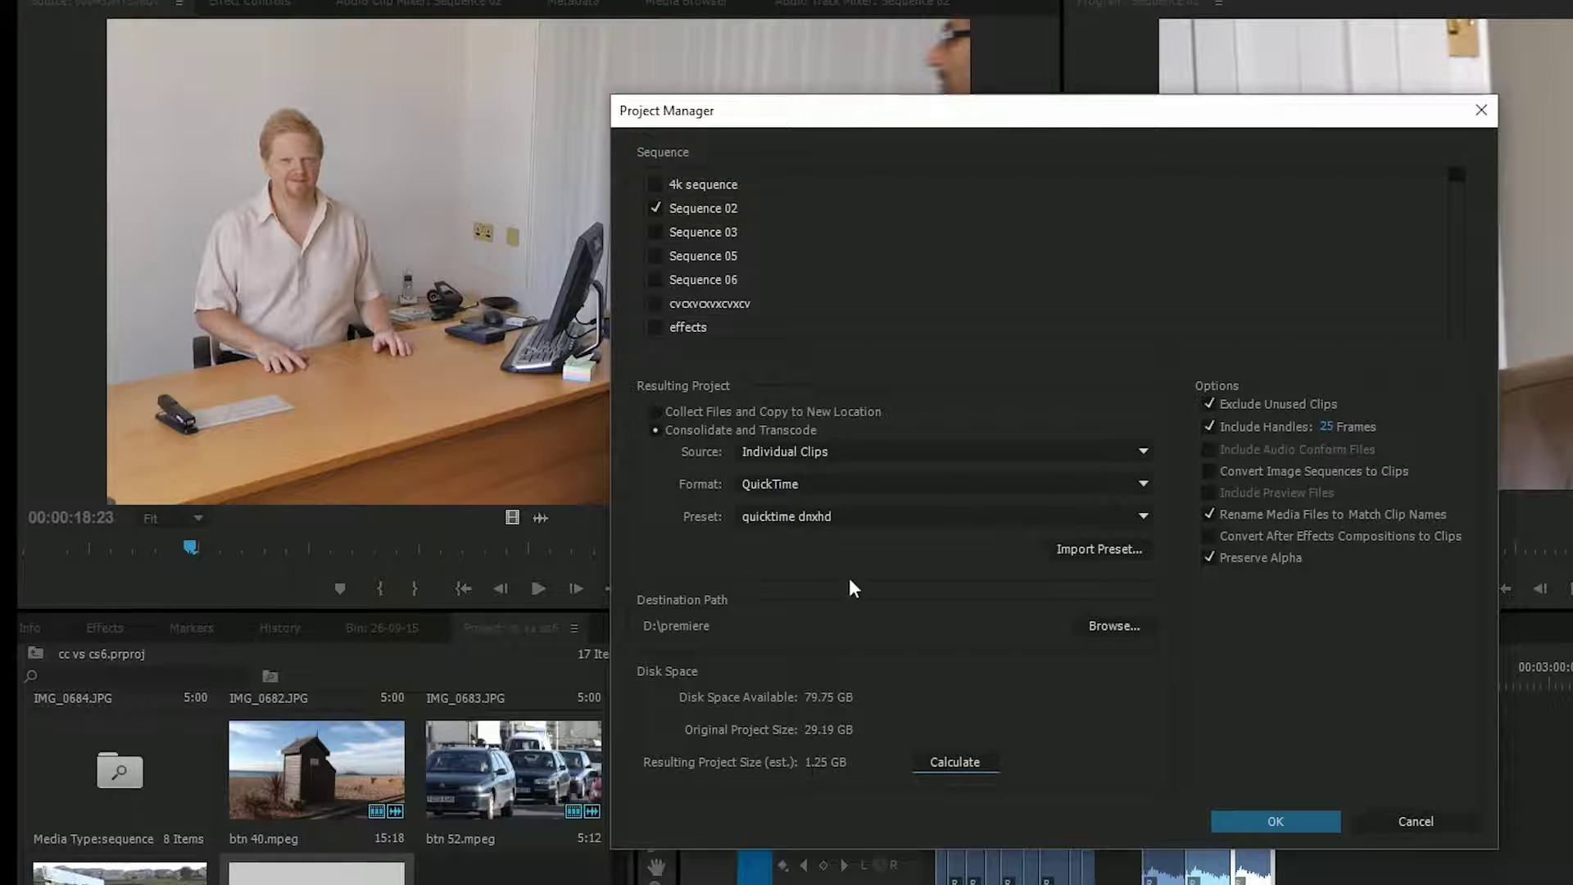
Start the Consolidate and Transcode job, saving the project when prompted.
left_click(1222, 819)
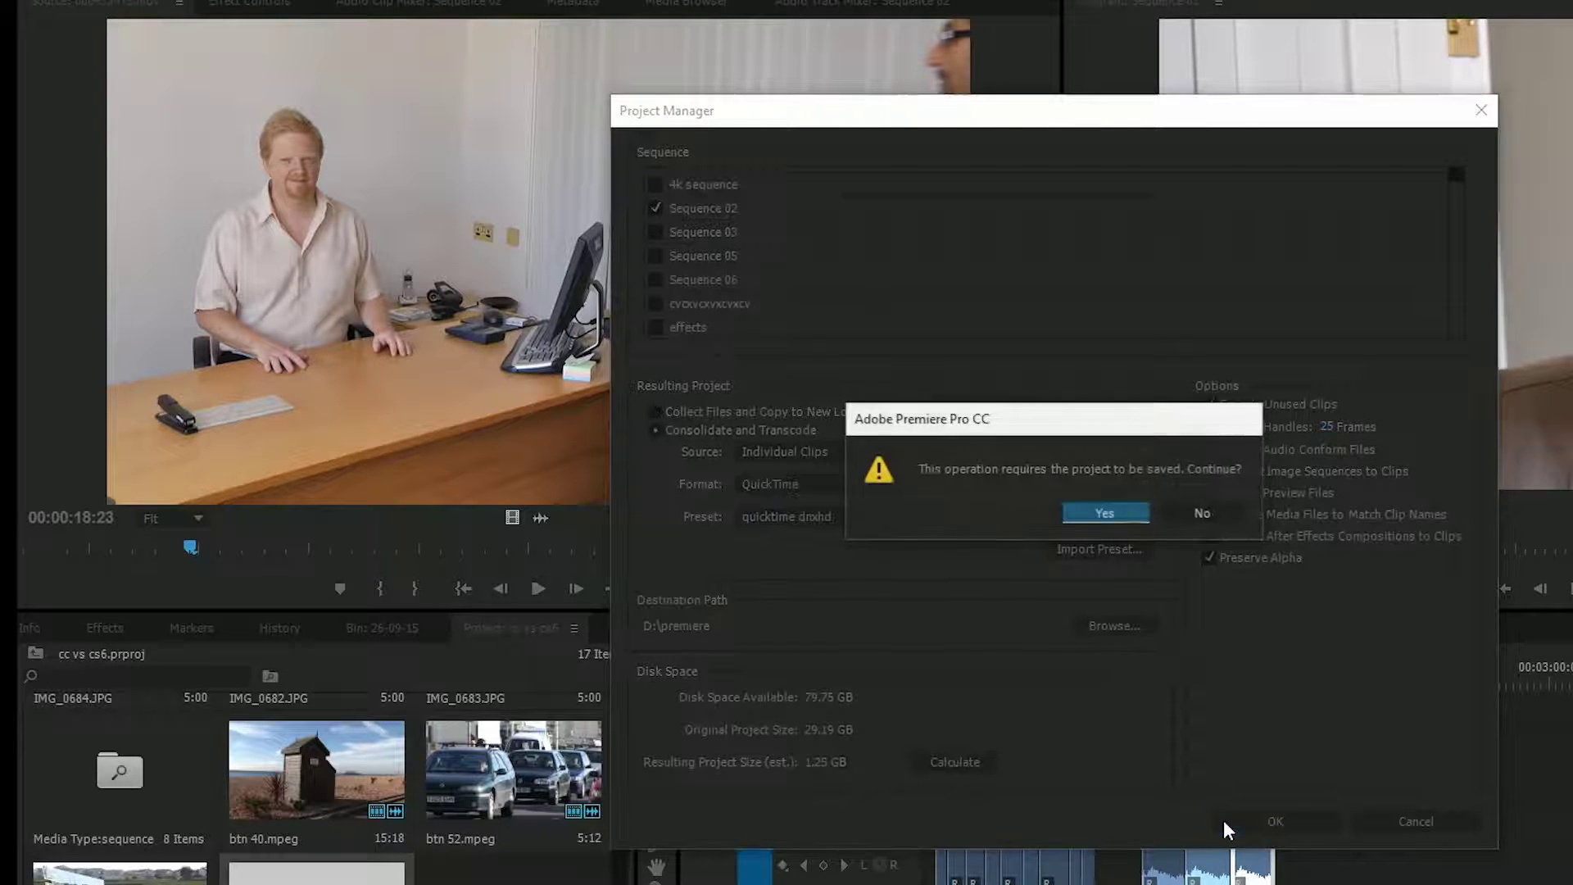
left_click(1113, 514)
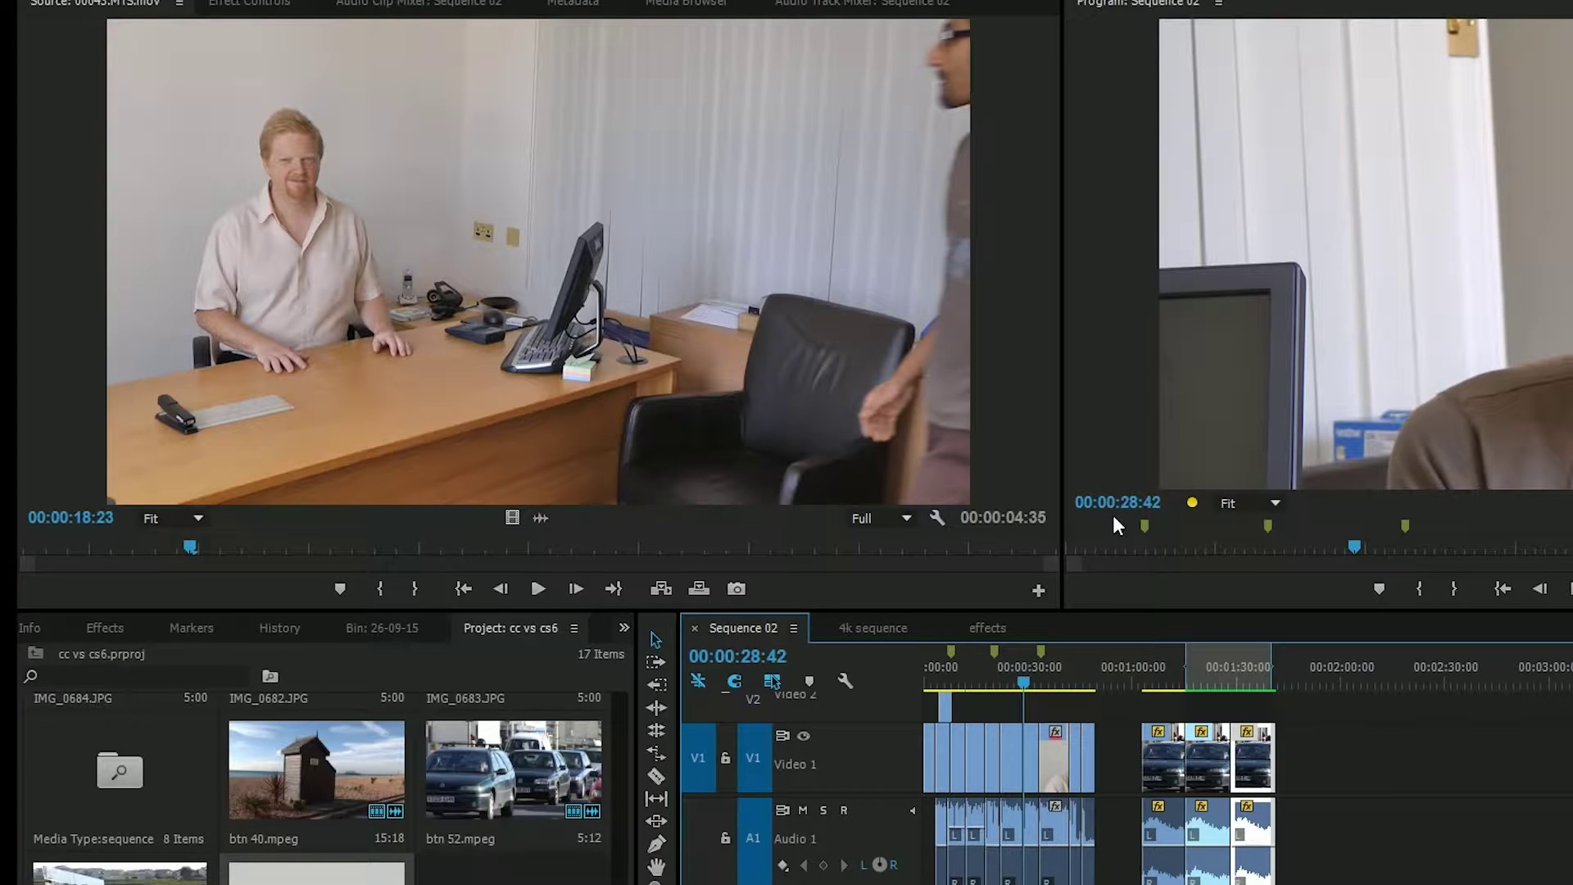
From Project Manager, save the current export settings as a preset named 'test'.
left_click(123, 7)
left_click(82, 762)
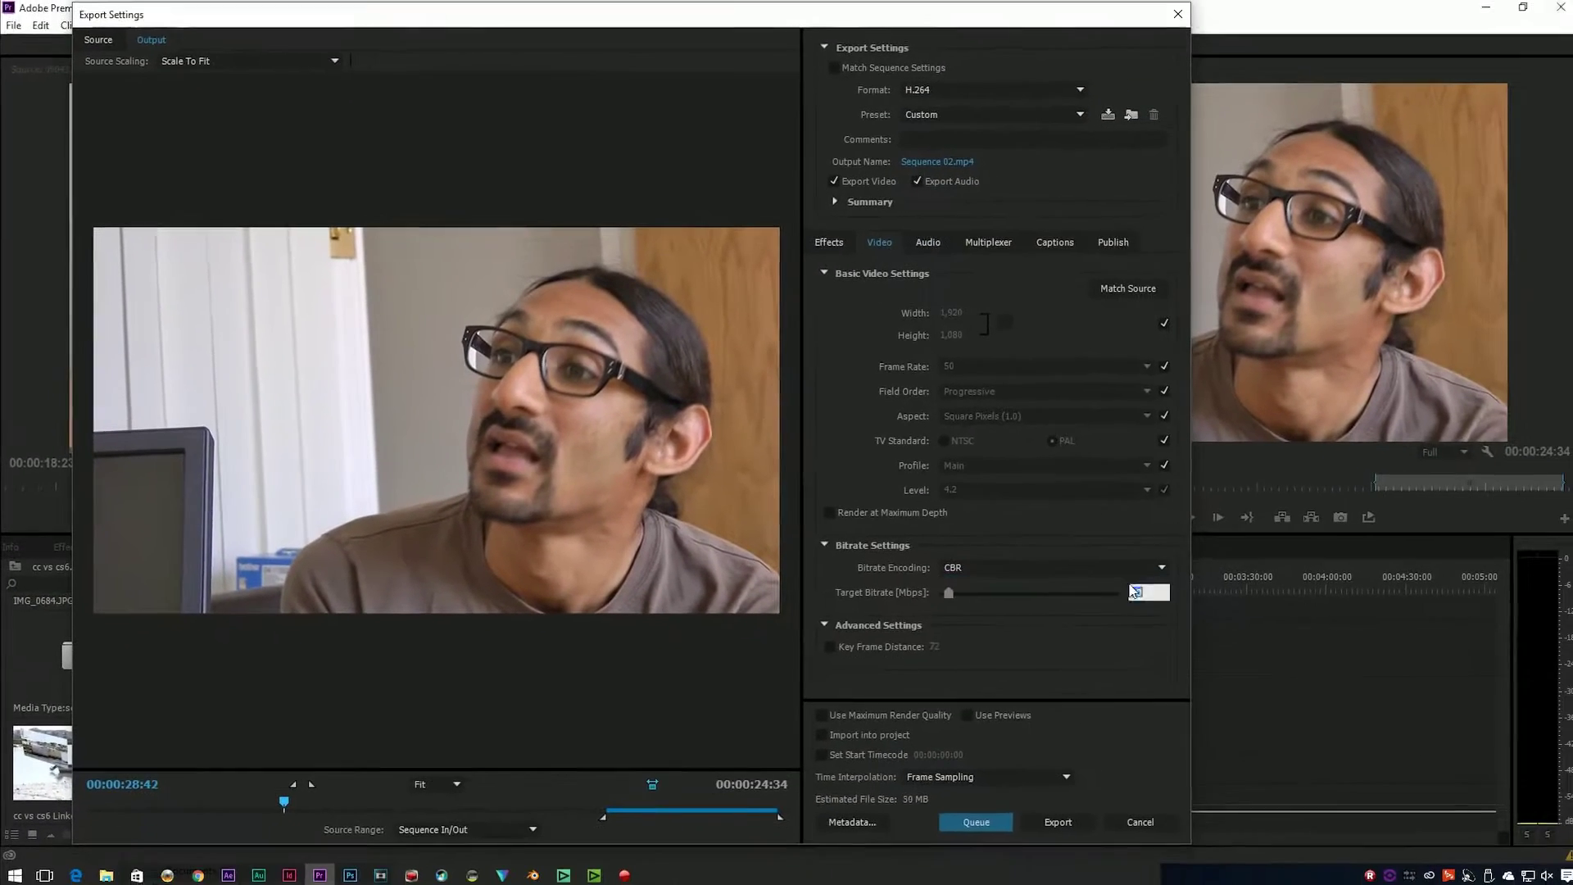
left_click(1200, 100)
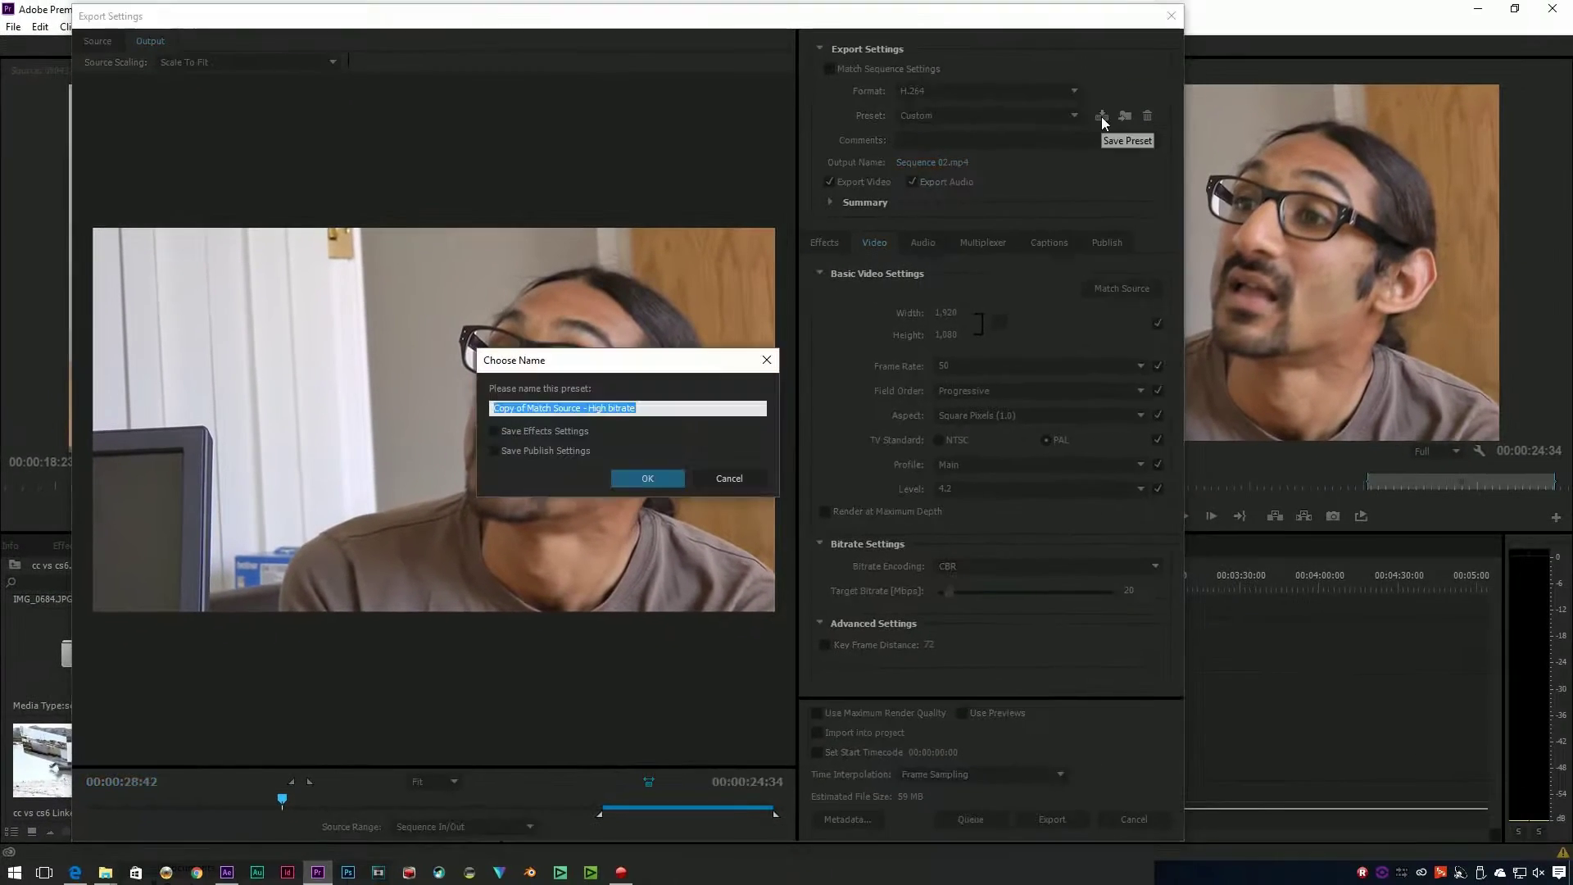
type("test")
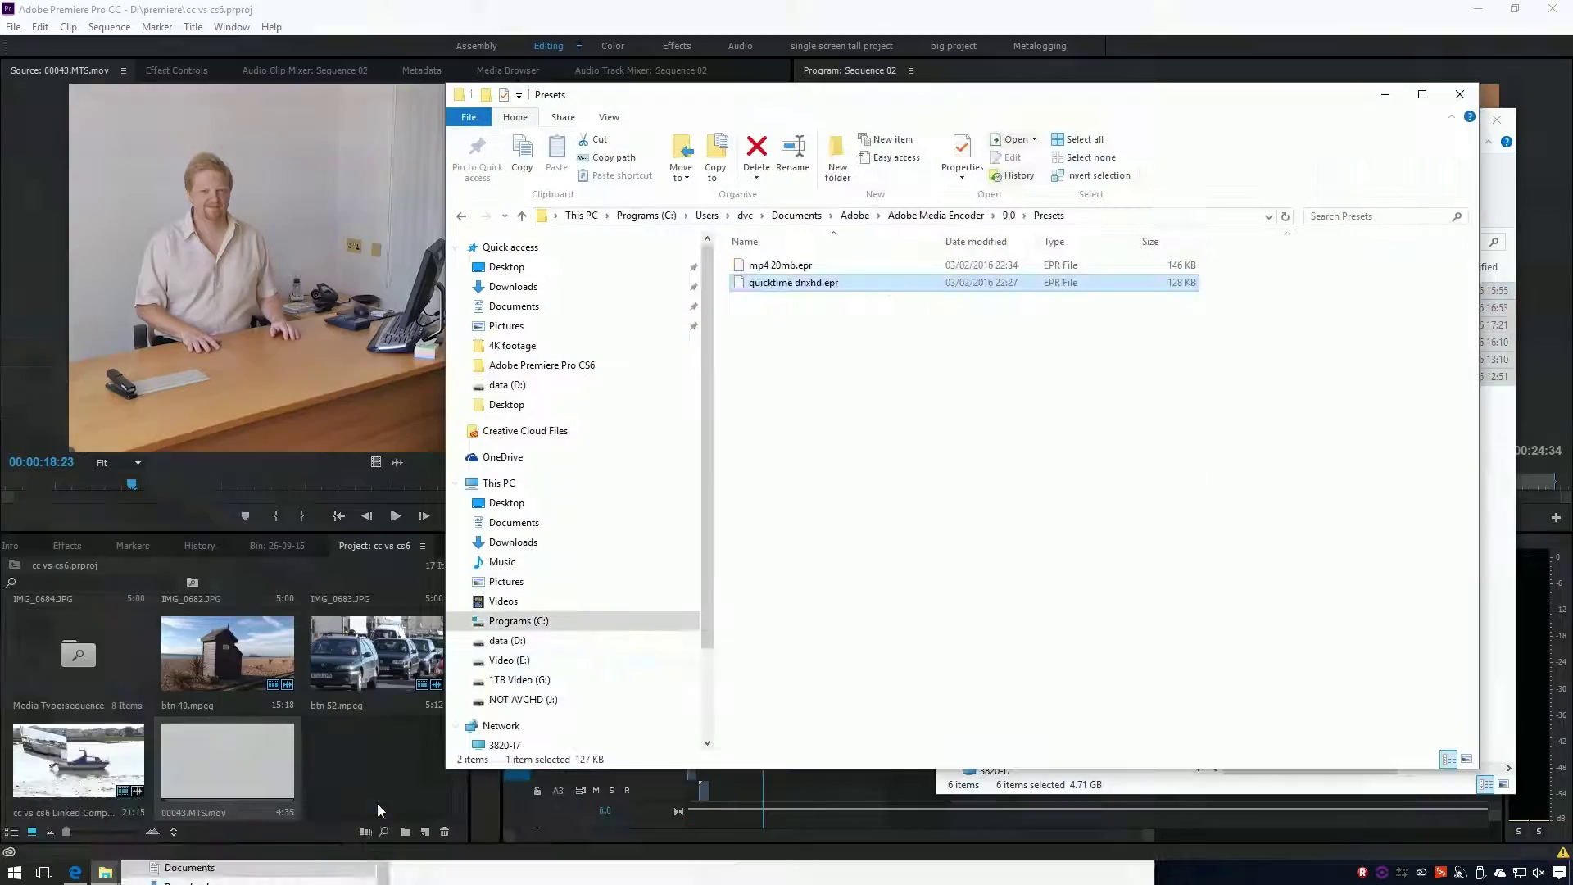
right_click(733, 265)
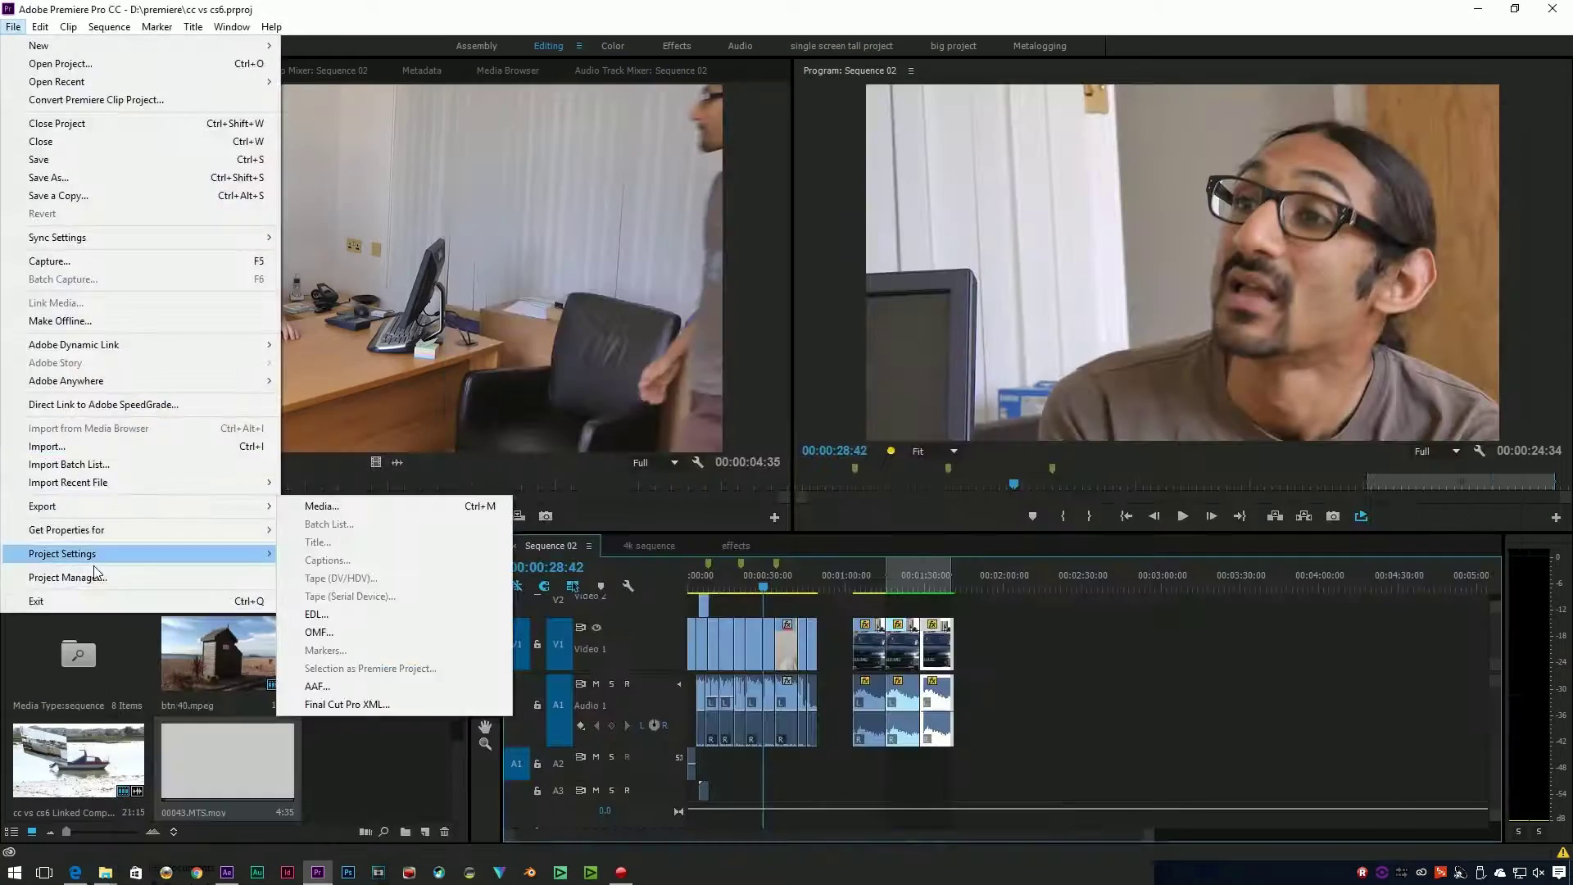
Import the mp4 20mb.epr preset into Project Manager and start transcoding Sequence 02.
left_click(99, 573)
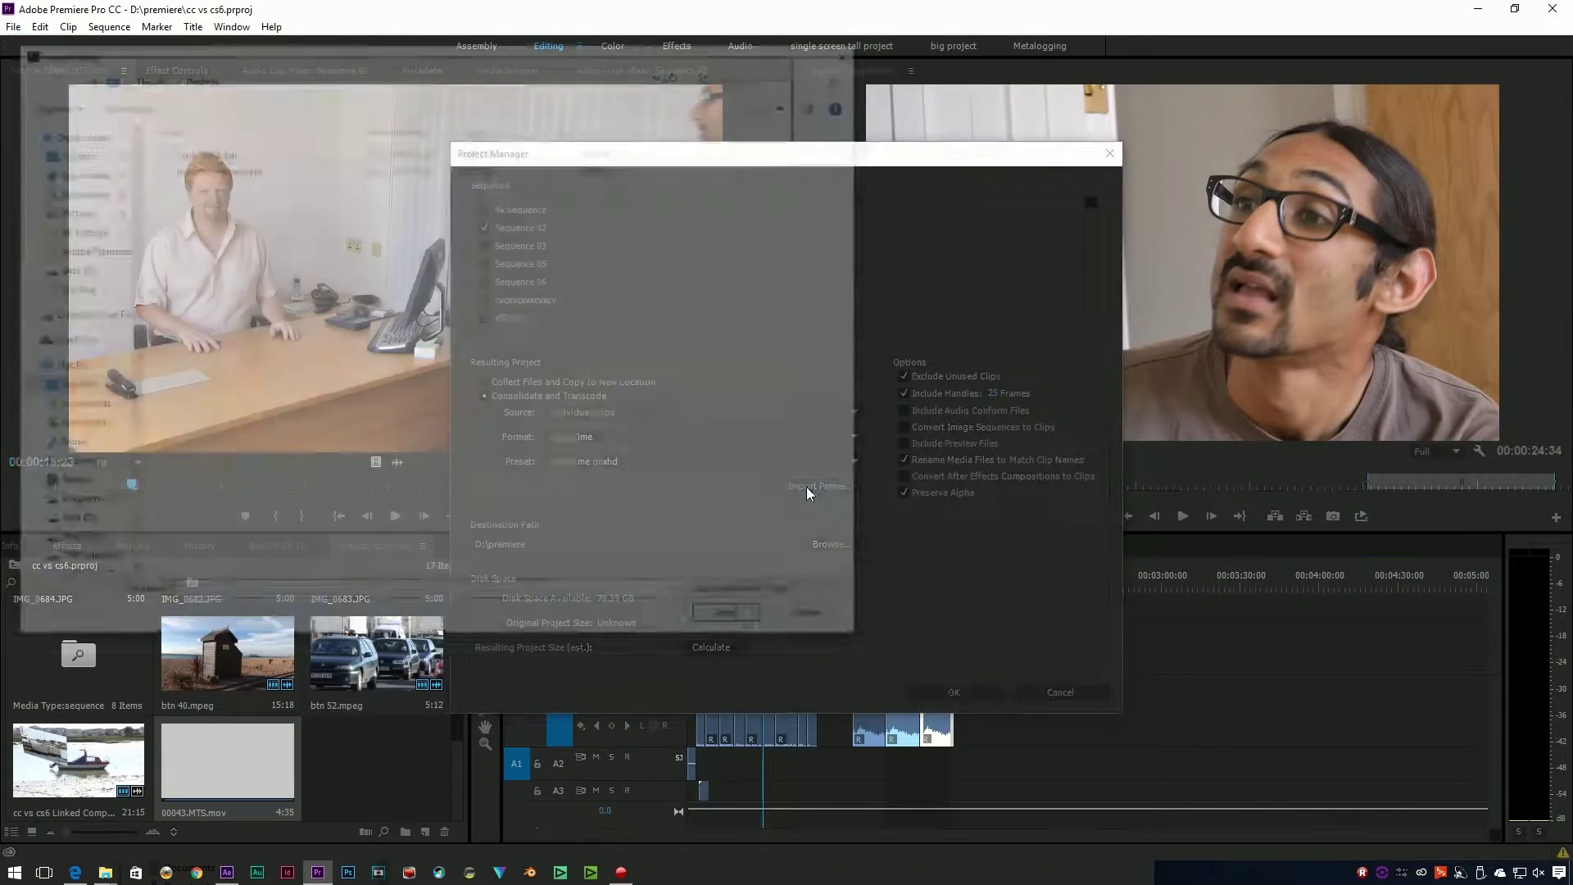
left_click(807, 492)
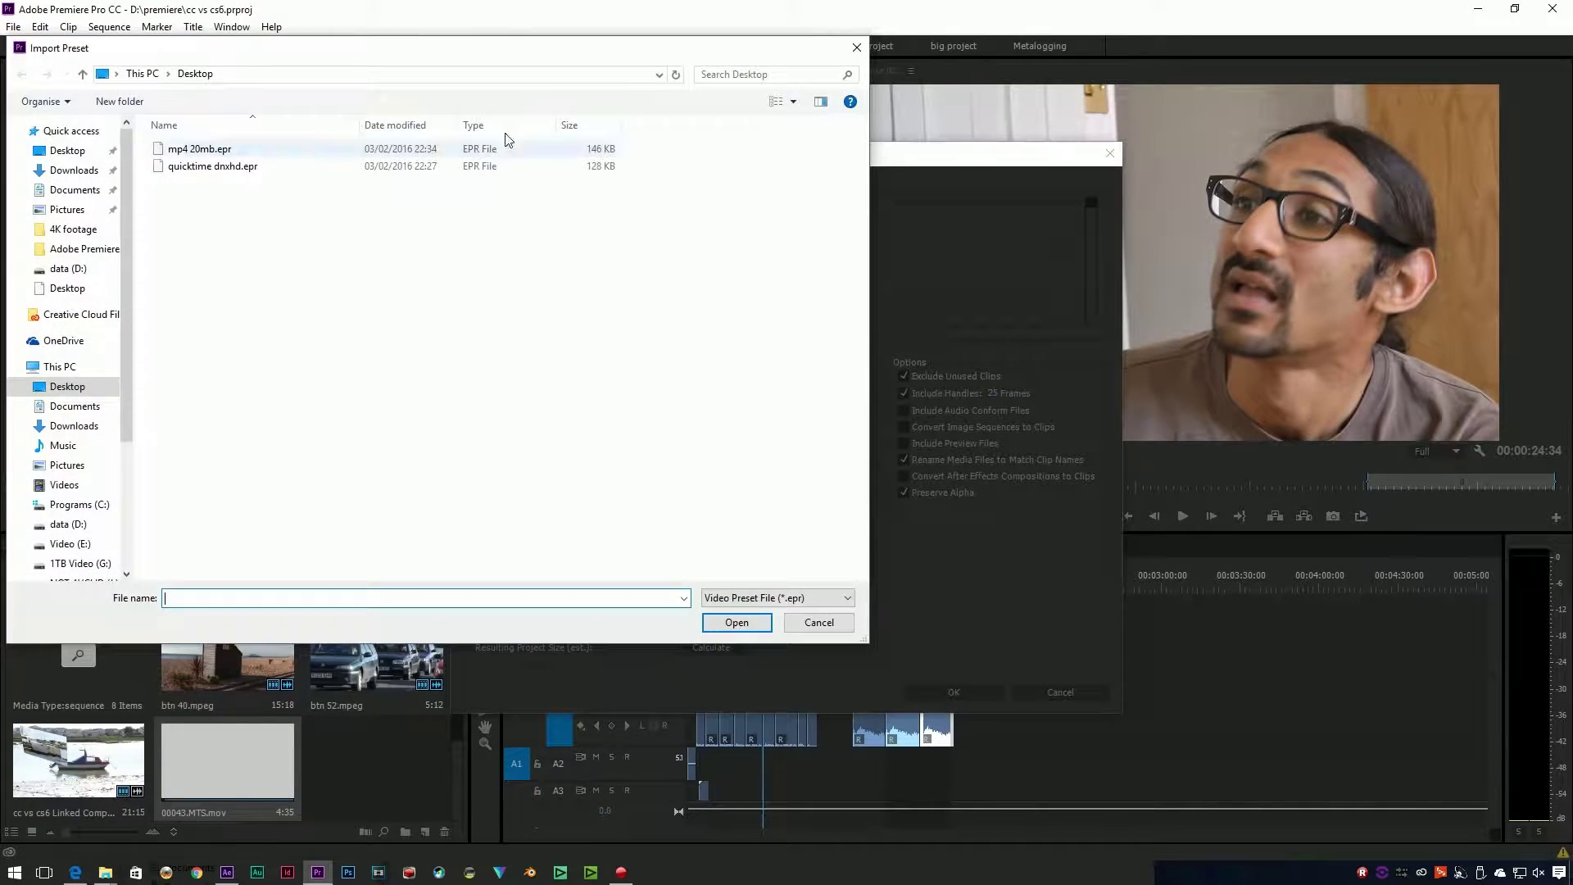
left_click(205, 149)
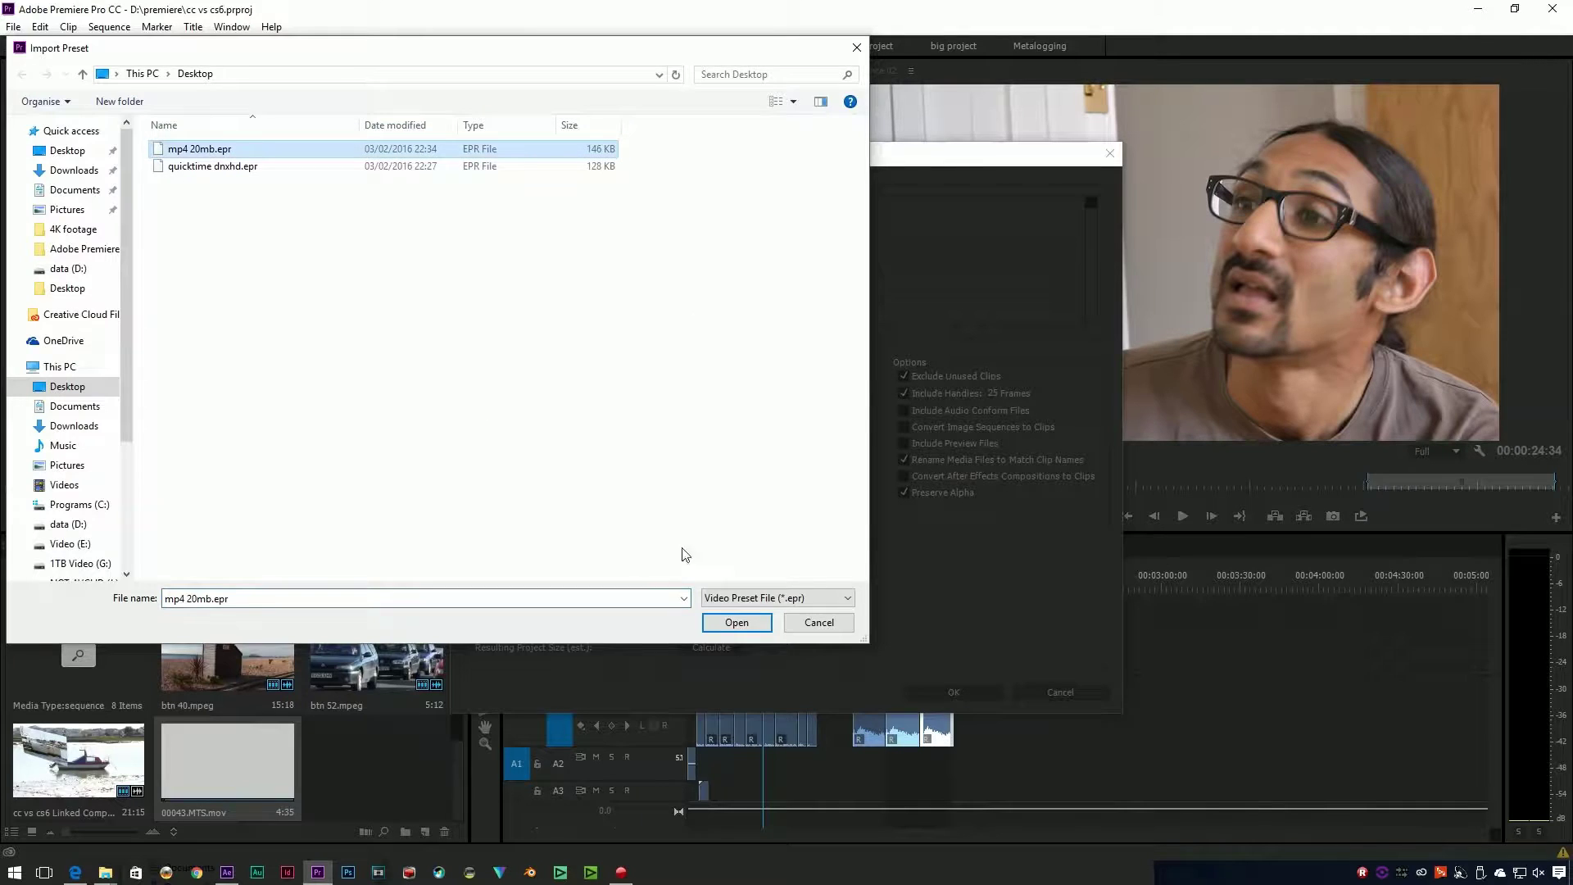
left_click(736, 622)
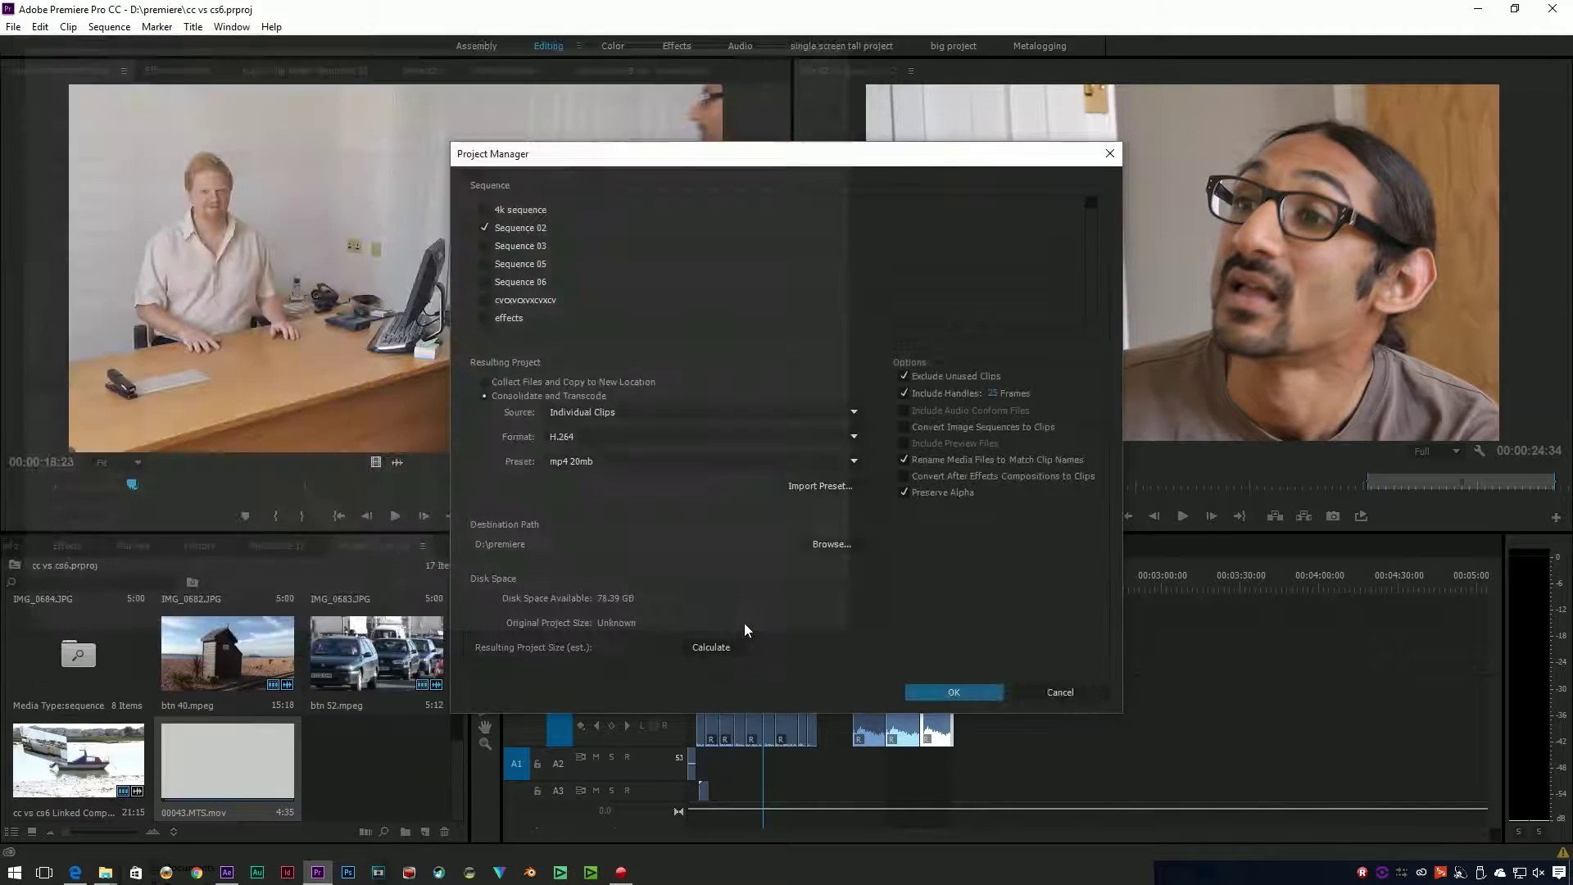
left_click(957, 690)
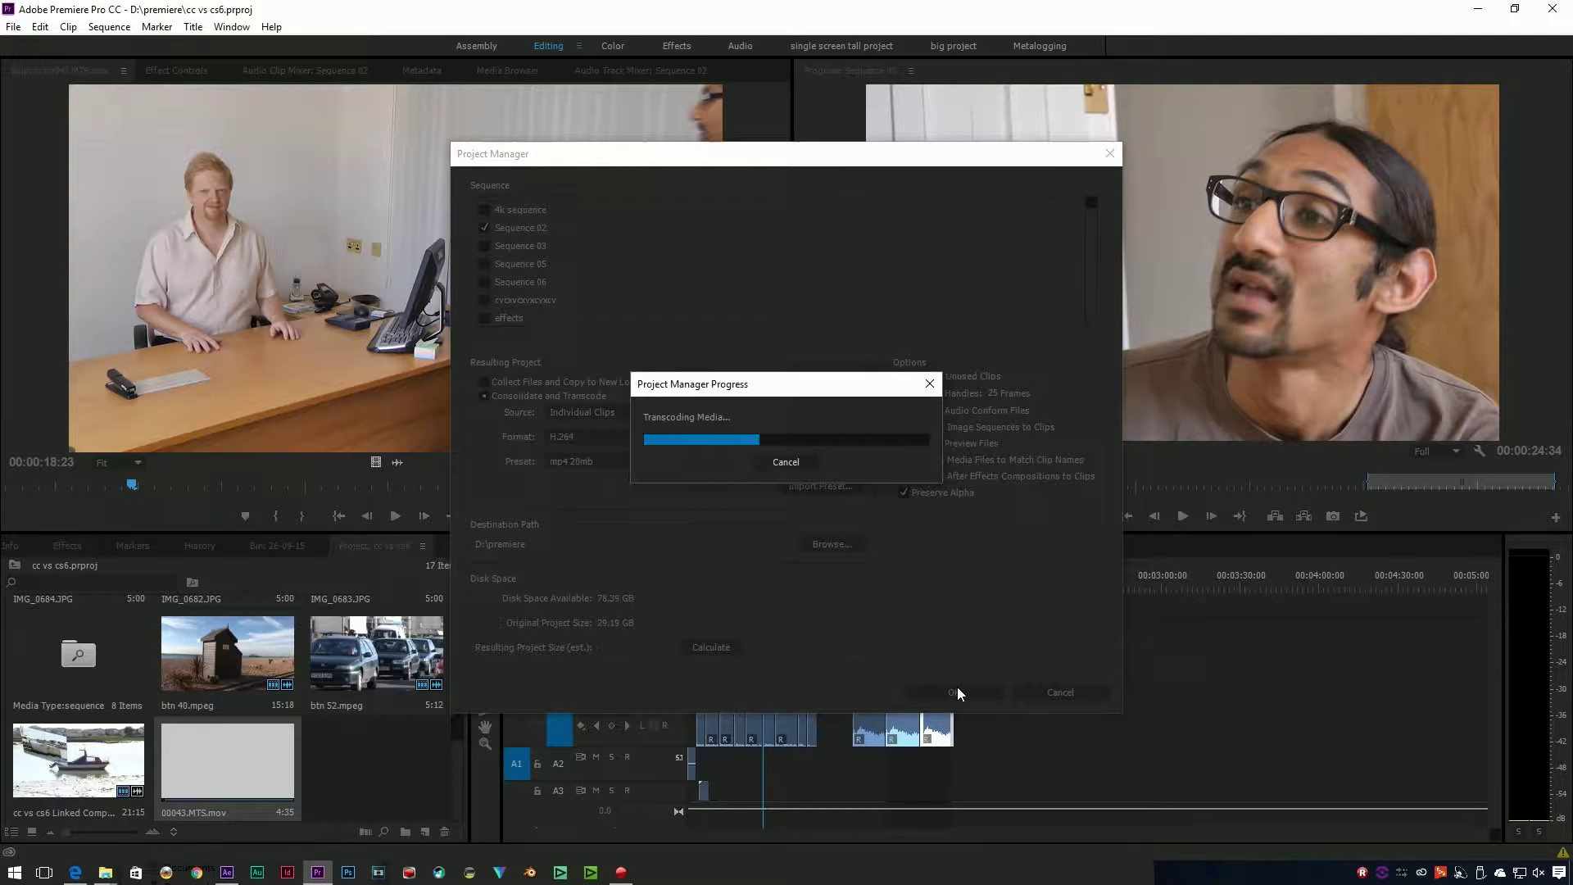
Check the total size of the files in the Transcoded_cc vs cs6_001 folder (1.36 GB).
left_click(105, 872)
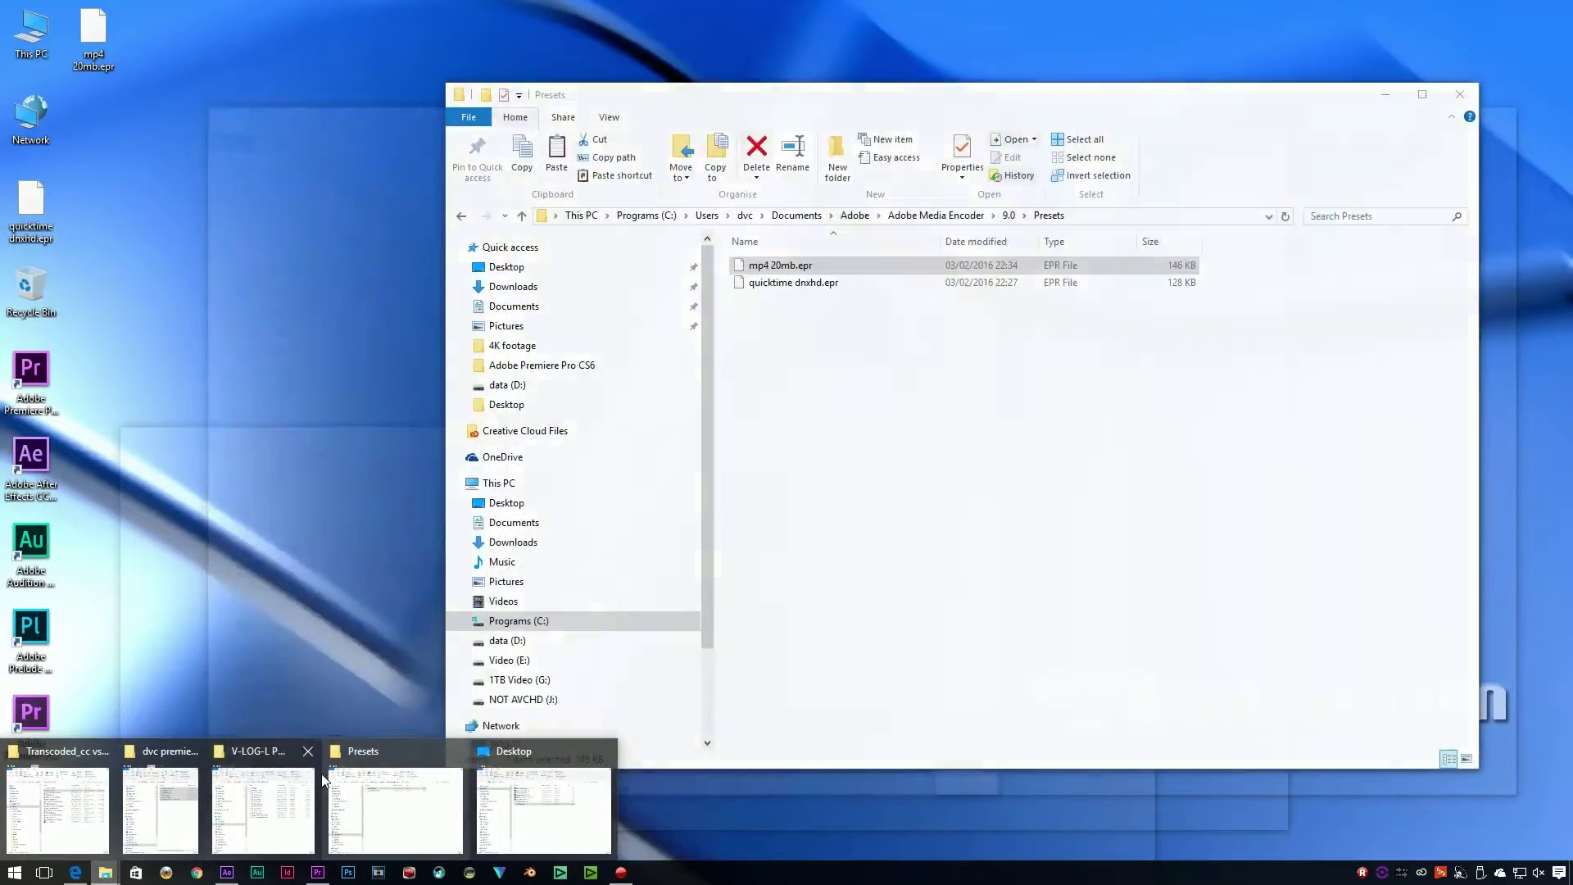
mouse_move(318, 774)
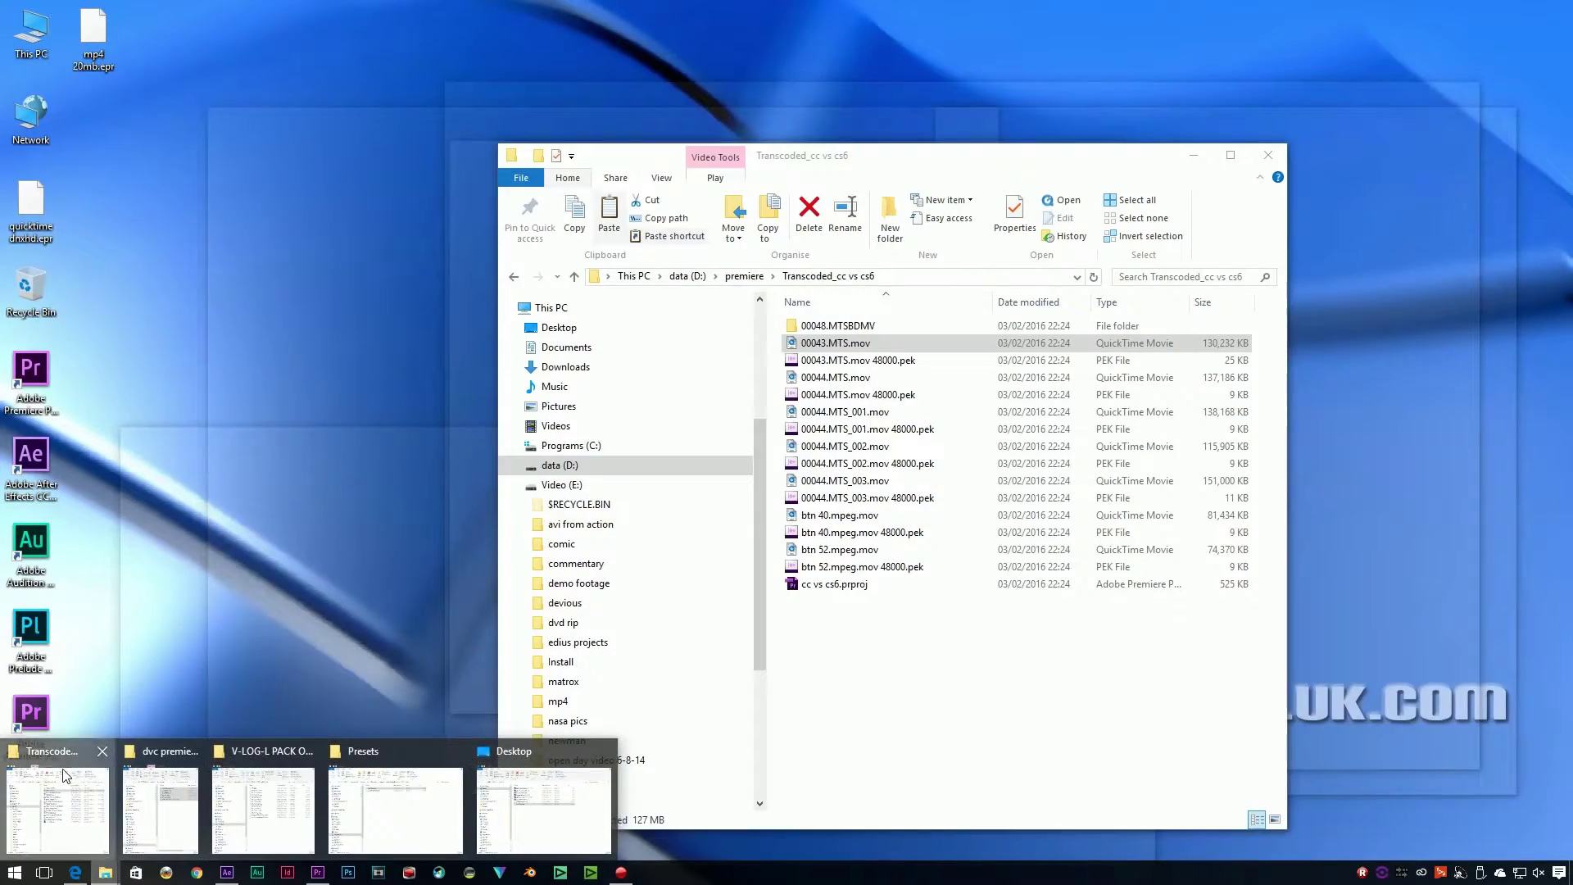
left_click(82, 776)
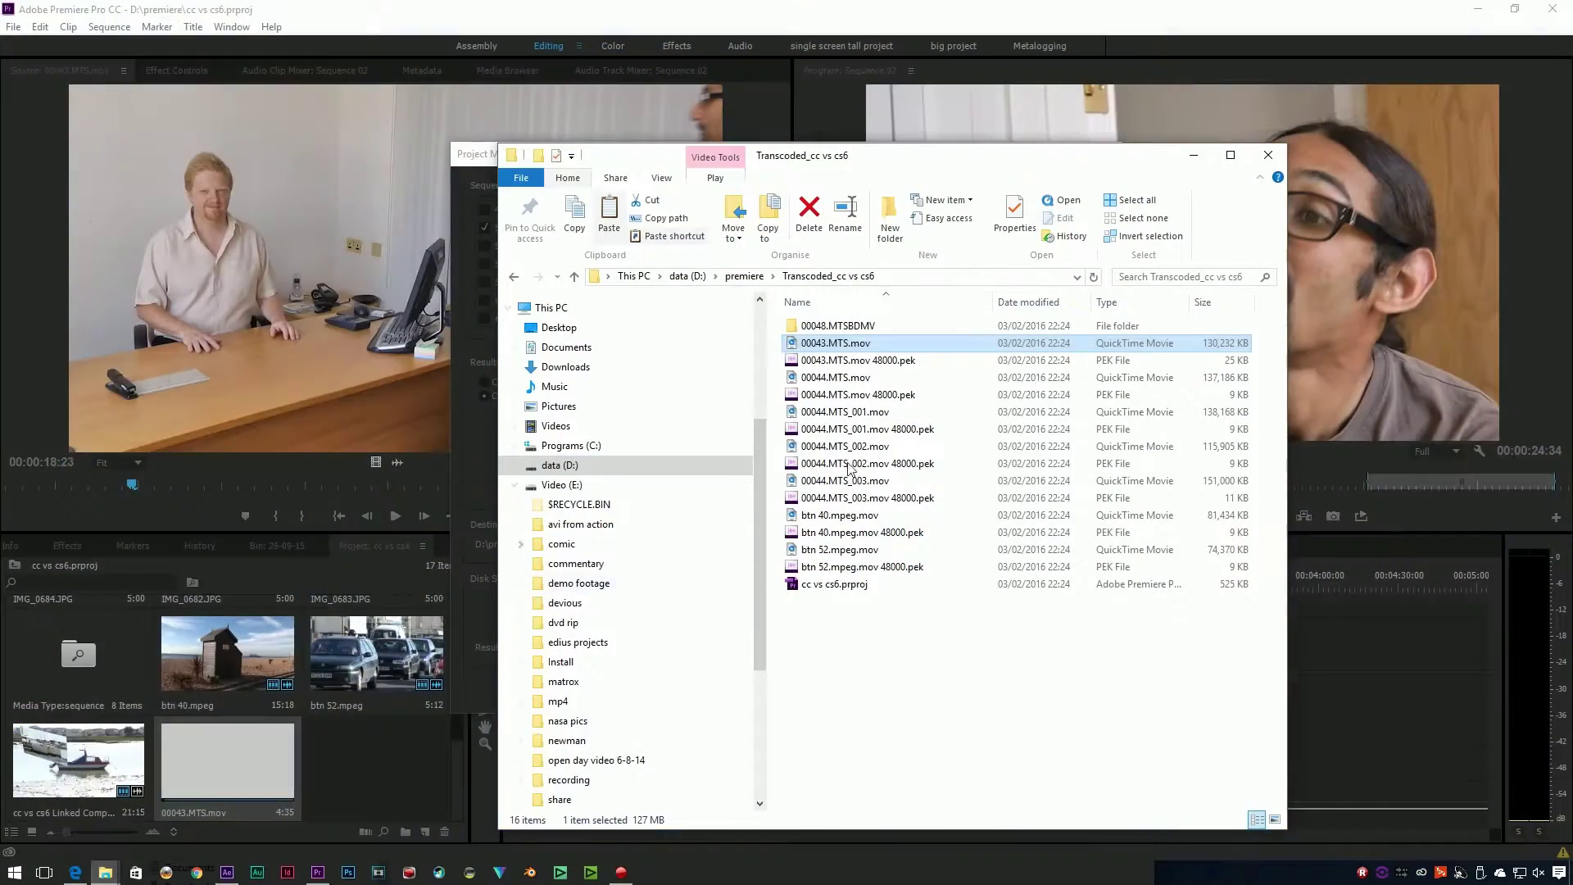
left_click_drag(828, 631, 817, 328)
right_click(817, 332)
left_click(887, 627)
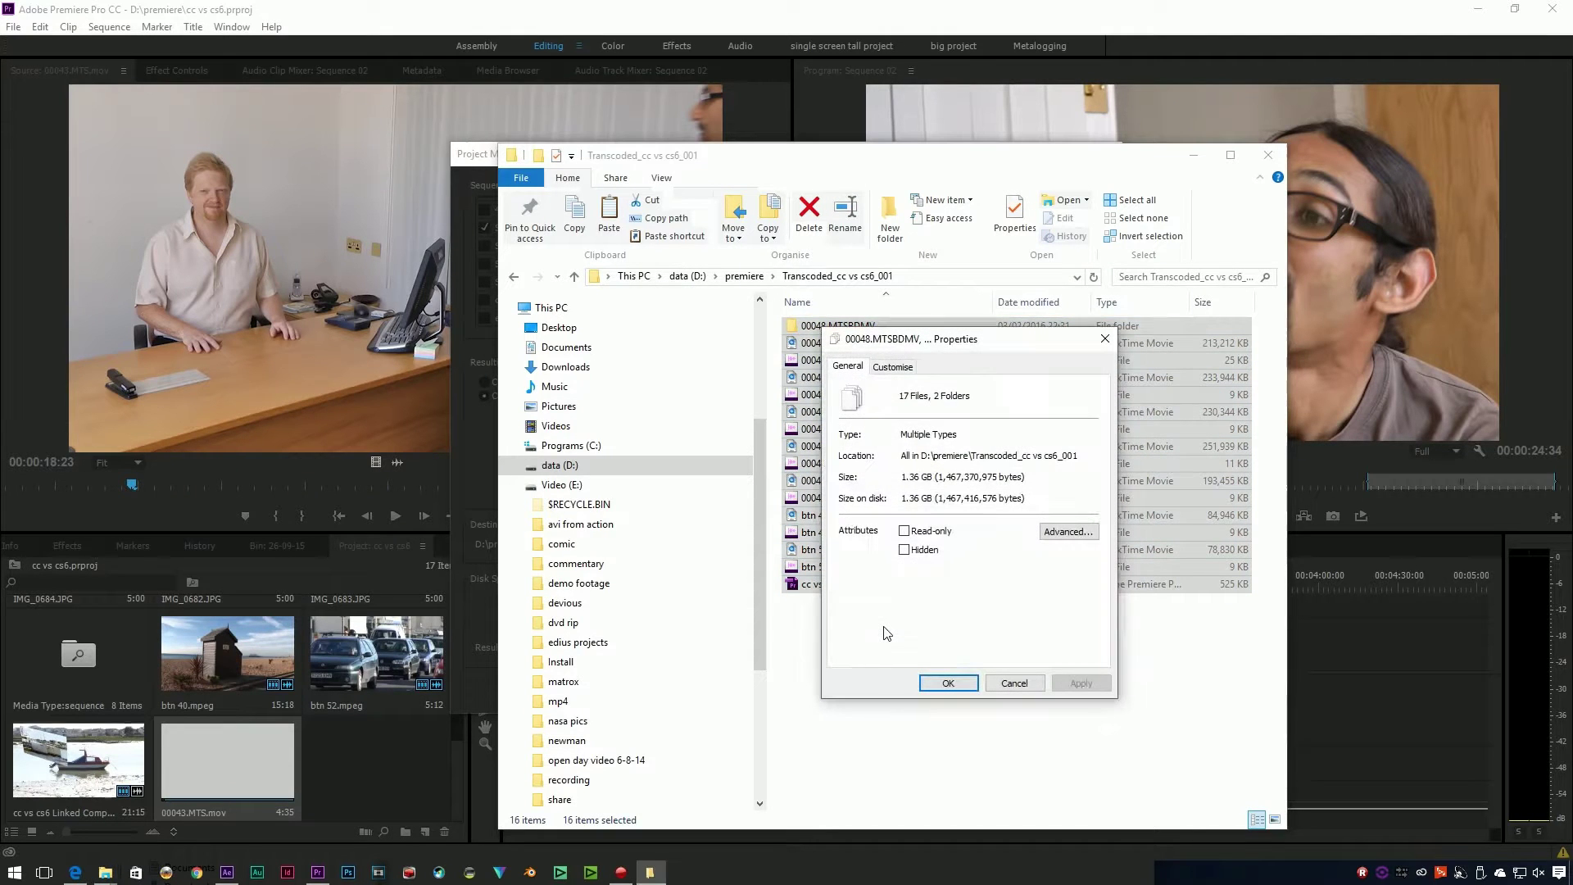
Check the _002 folder's total size (236 MB) and select cc vs cs6.prproj.
left_click(742, 277)
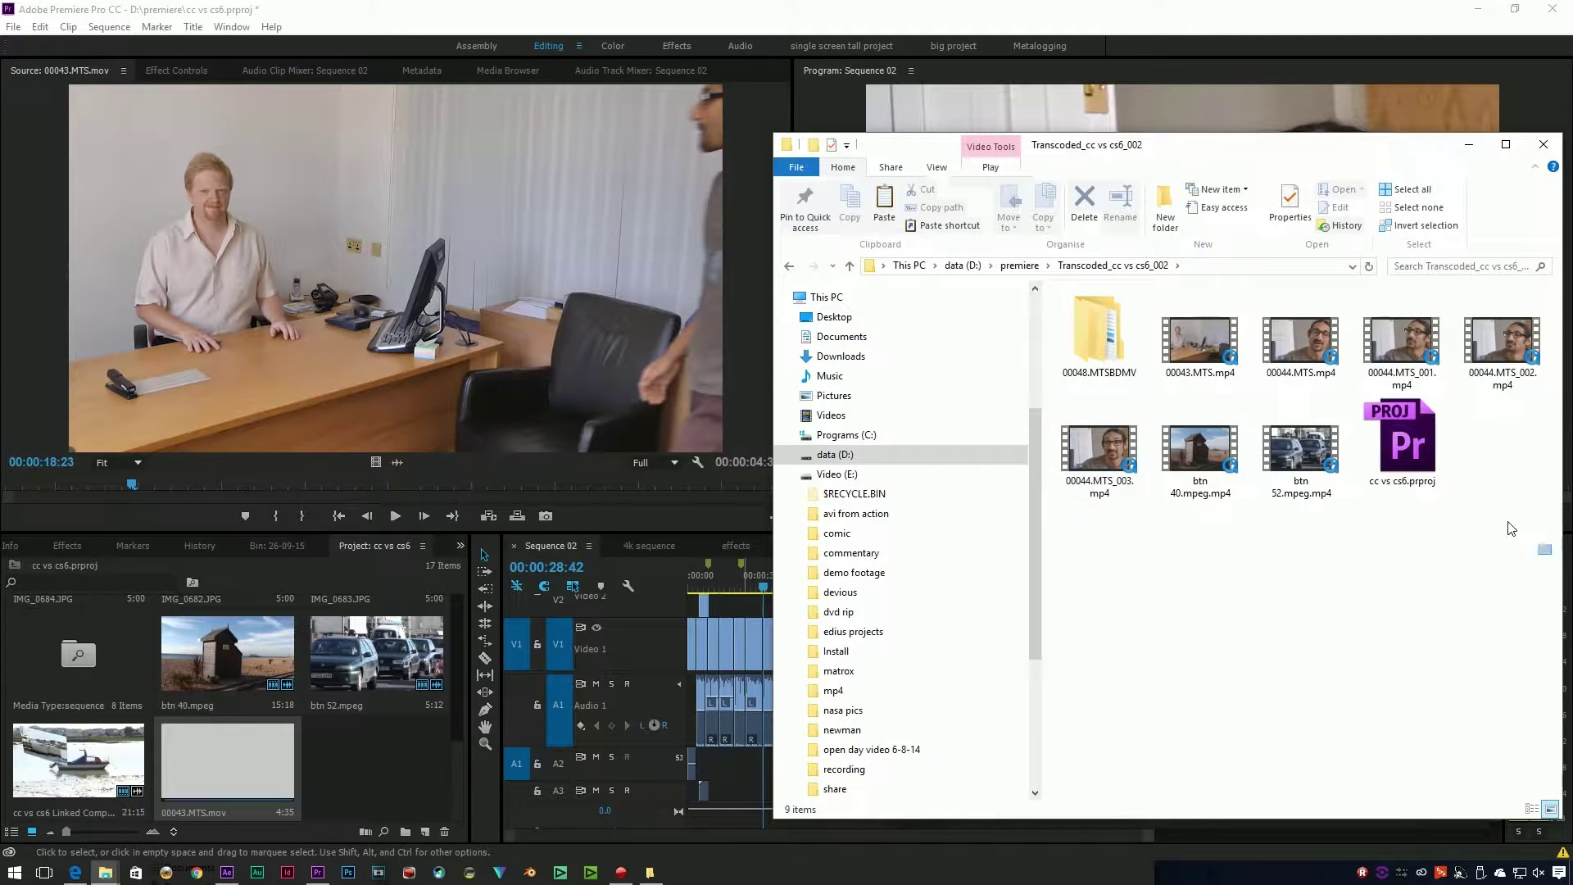
left_click_drag(1551, 555, 1109, 318)
right_click(1109, 318)
left_click(1154, 673)
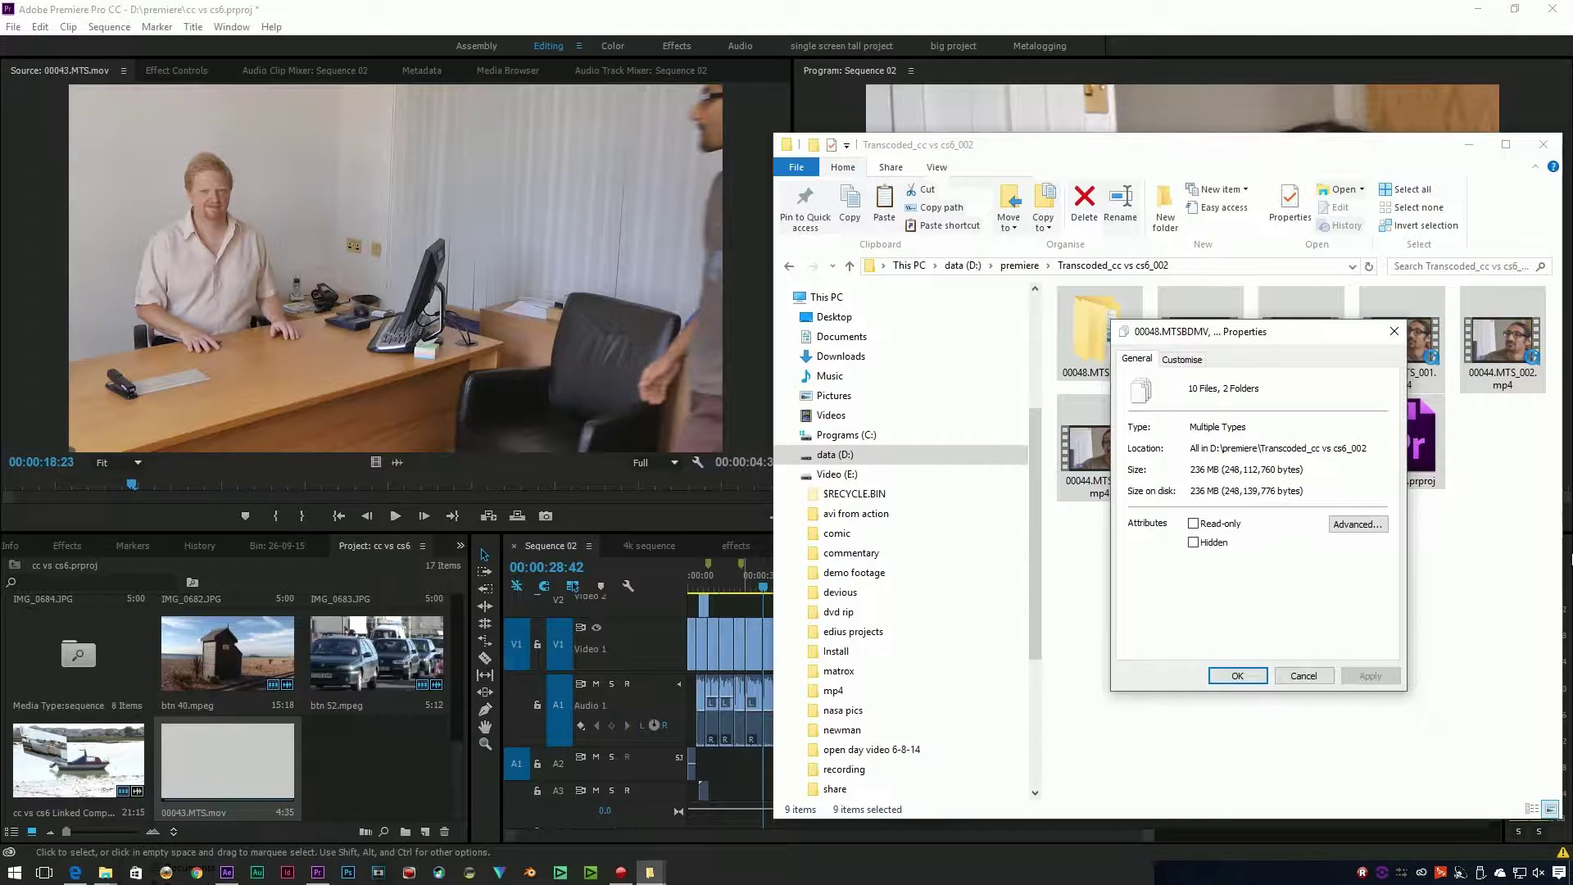
key("Escape")
left_click(1387, 443)
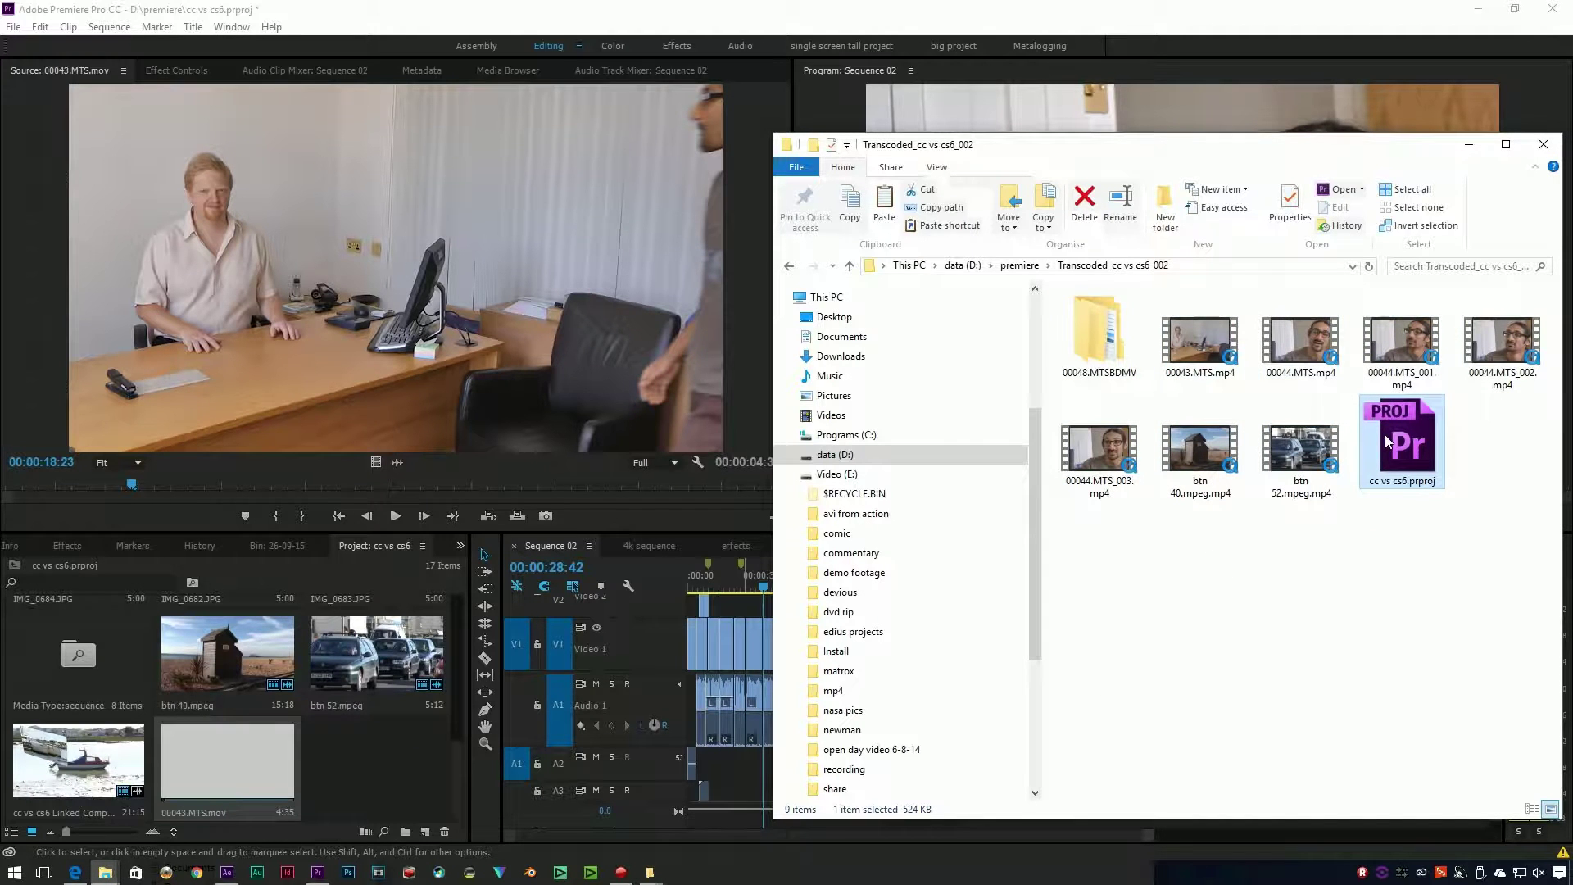
Open the transcoded cc vs cs6.prproj and play back Sequence 02 between about 6 and 12 seconds.
double_click(1387, 442)
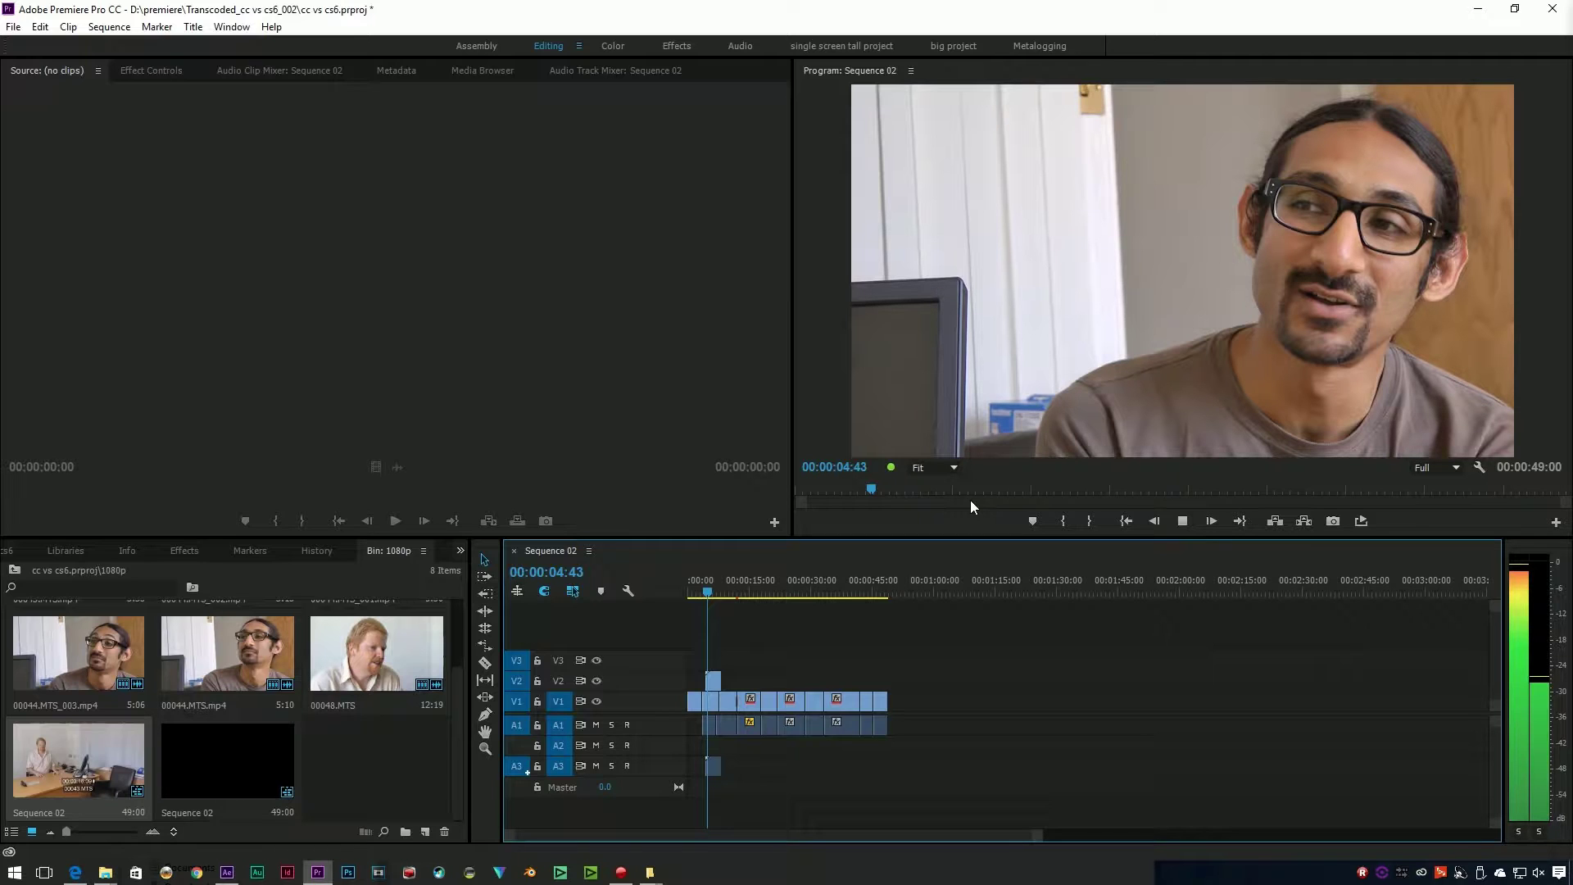
left_click(737, 592)
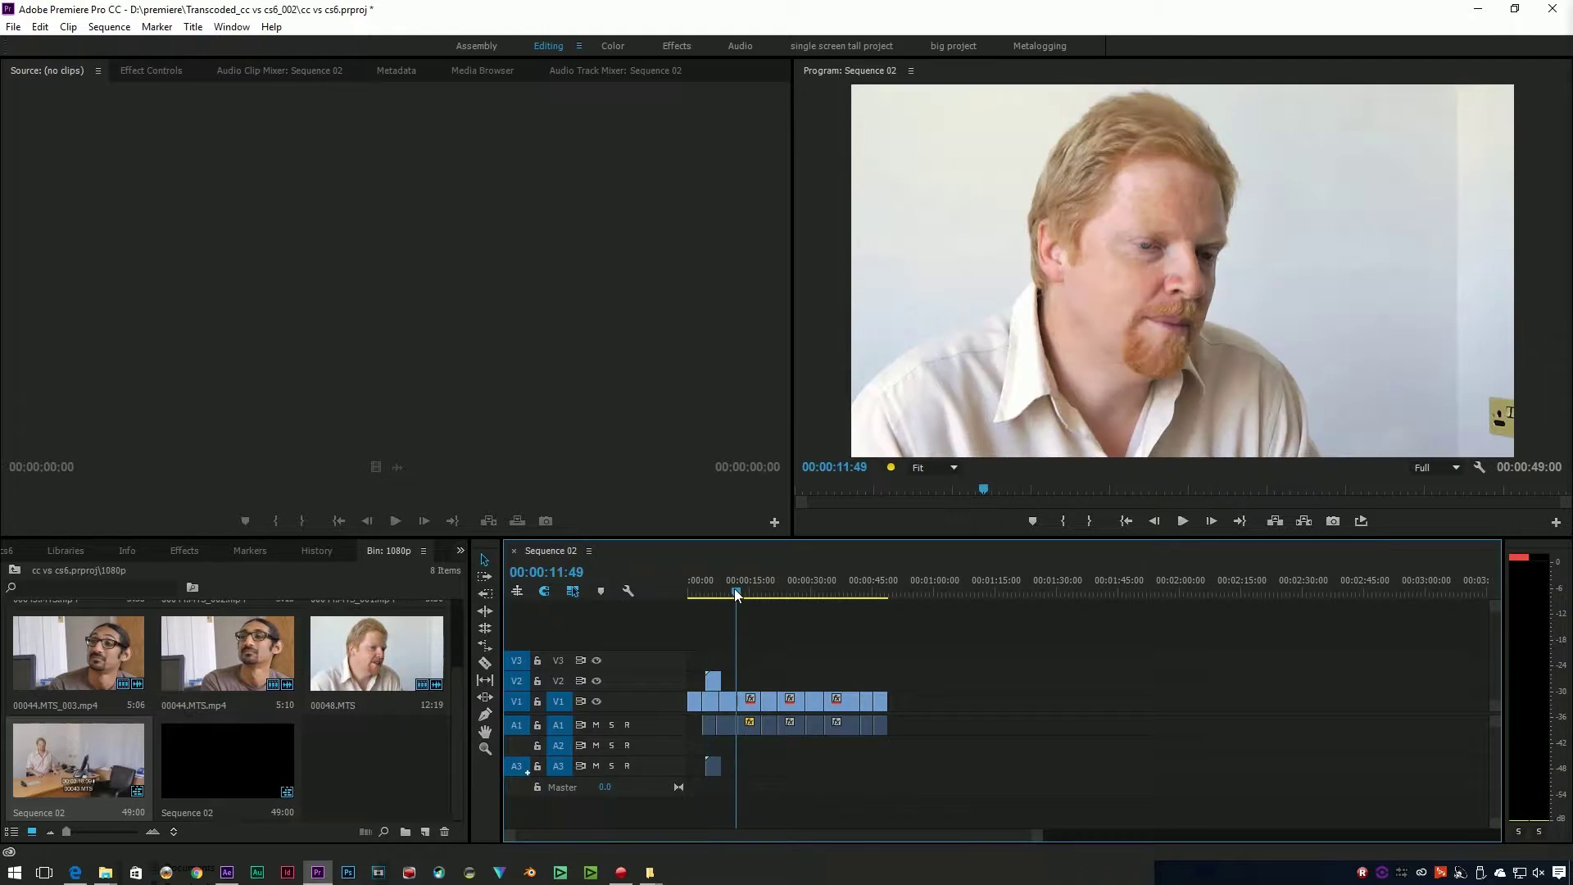
key("=")
key("=")
key("=")
key("=")
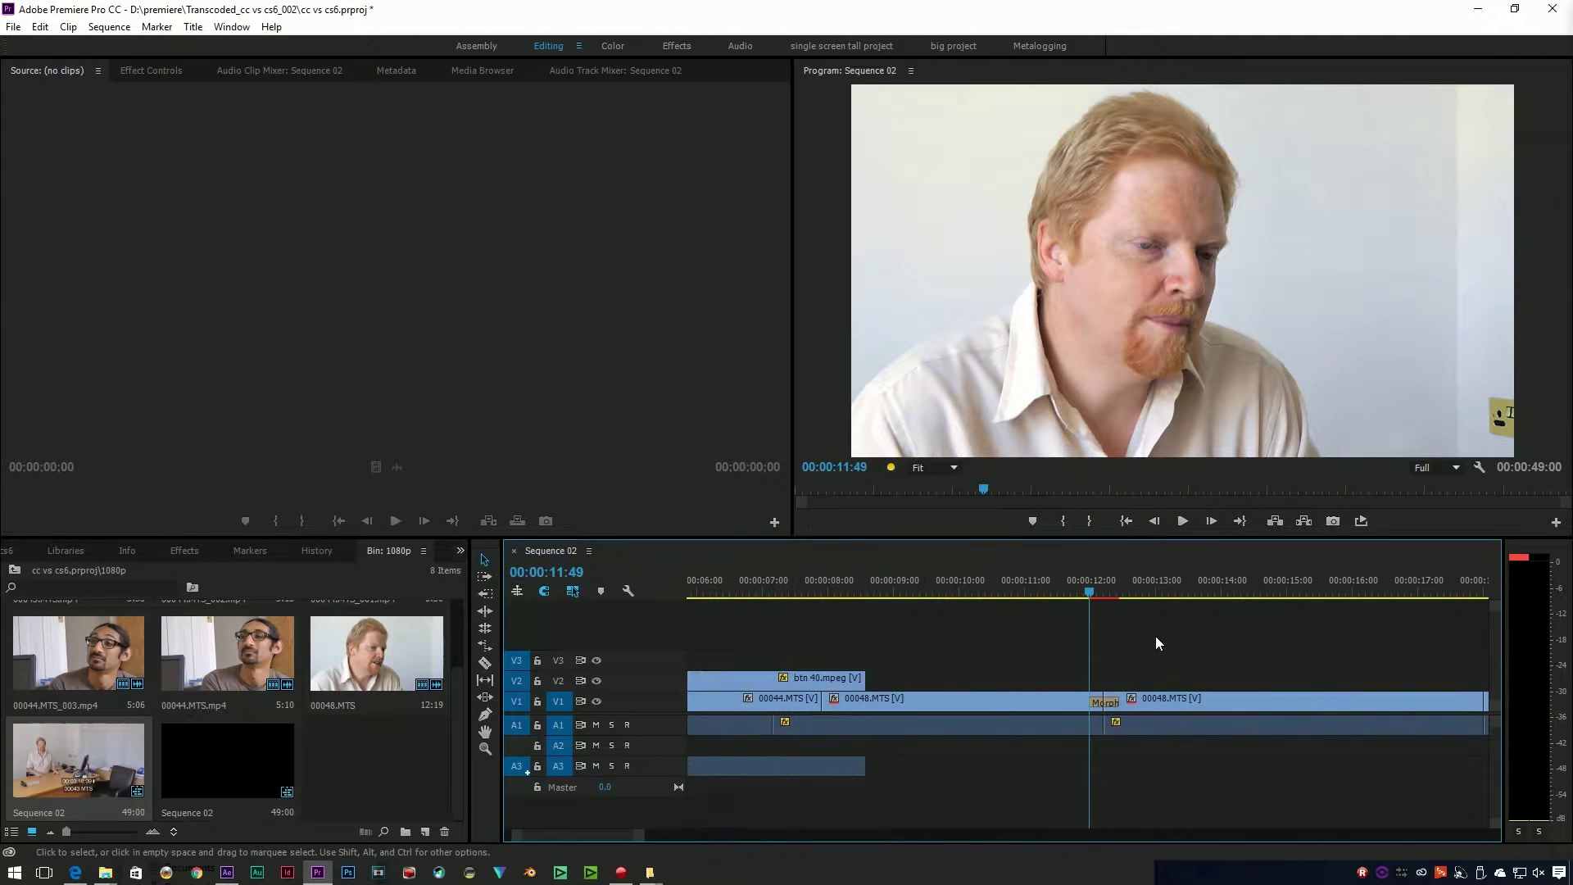
left_click_drag(1103, 586, 1064, 590)
key("space")
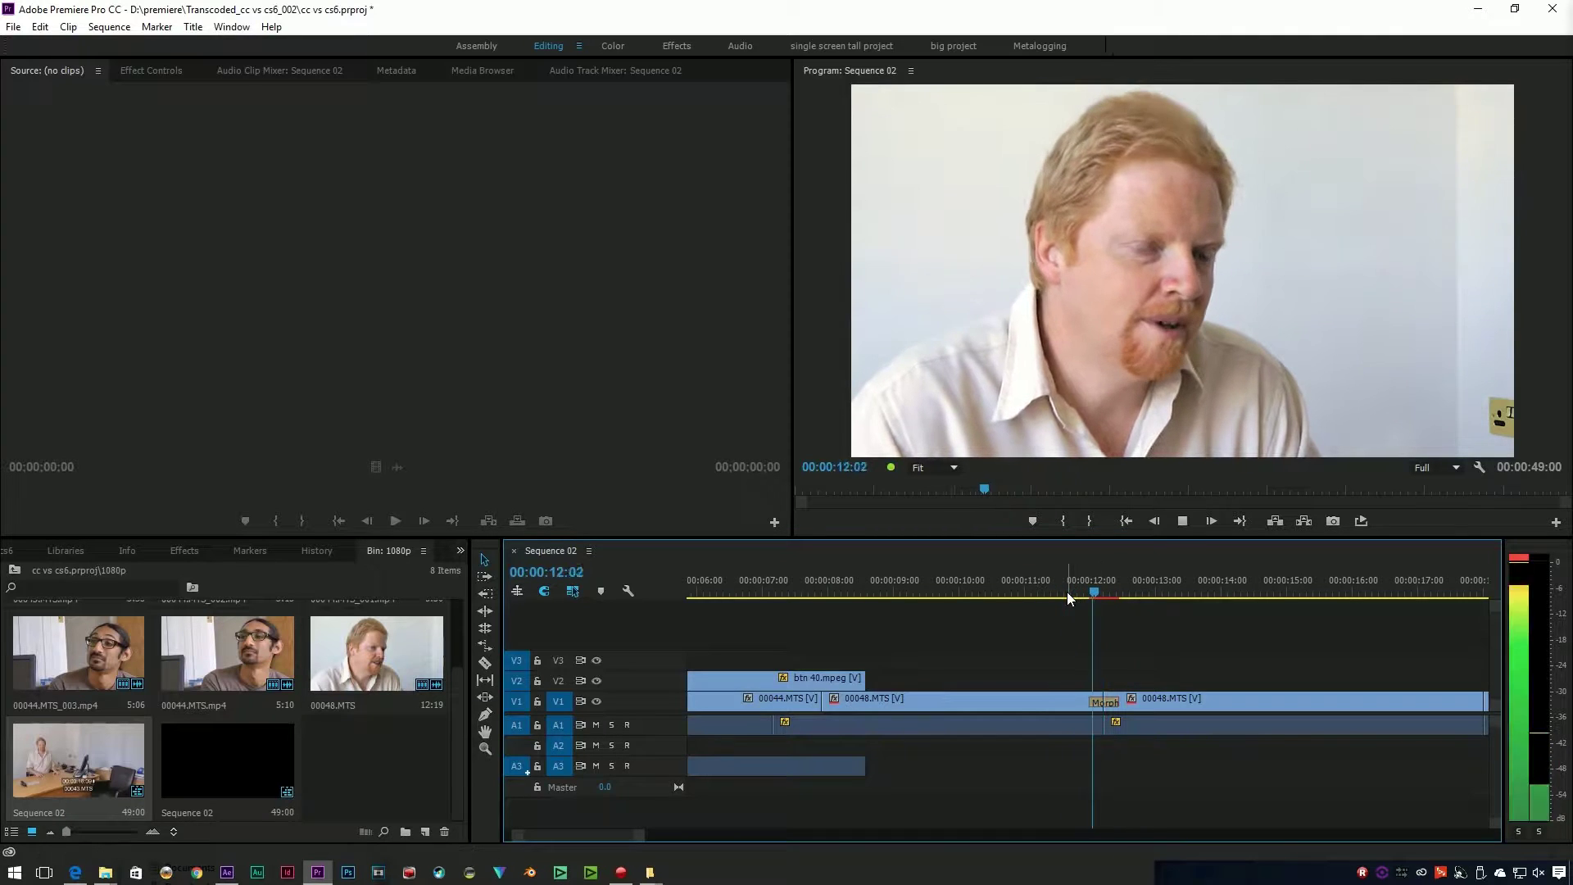
left_click(1063, 595)
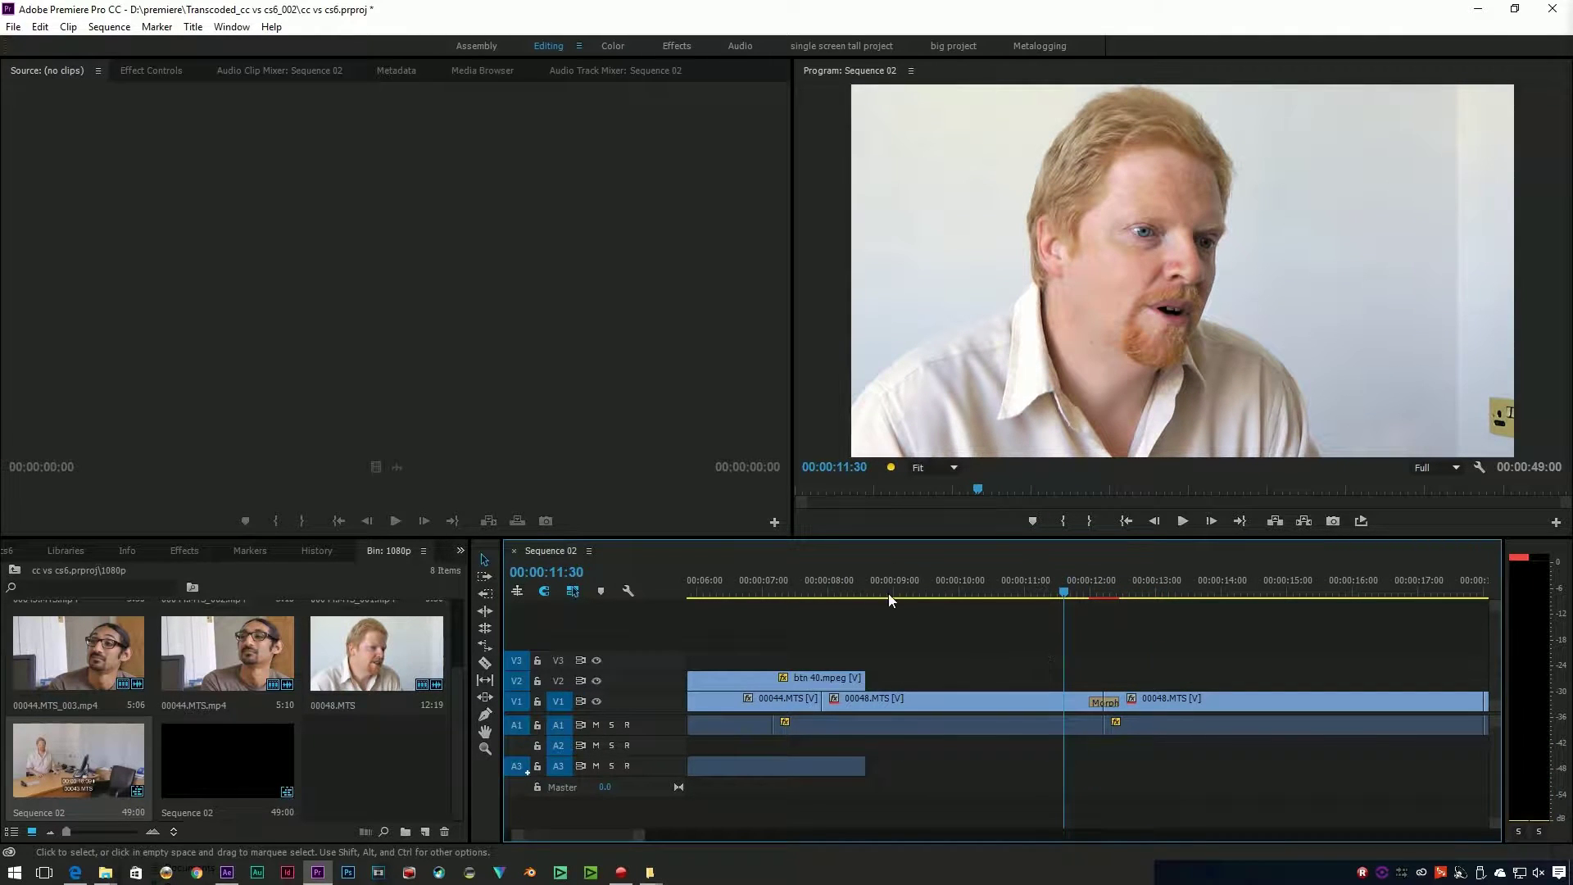
left_click(753, 586)
Review the export settings via File > Export > Media.
left_click(13, 29)
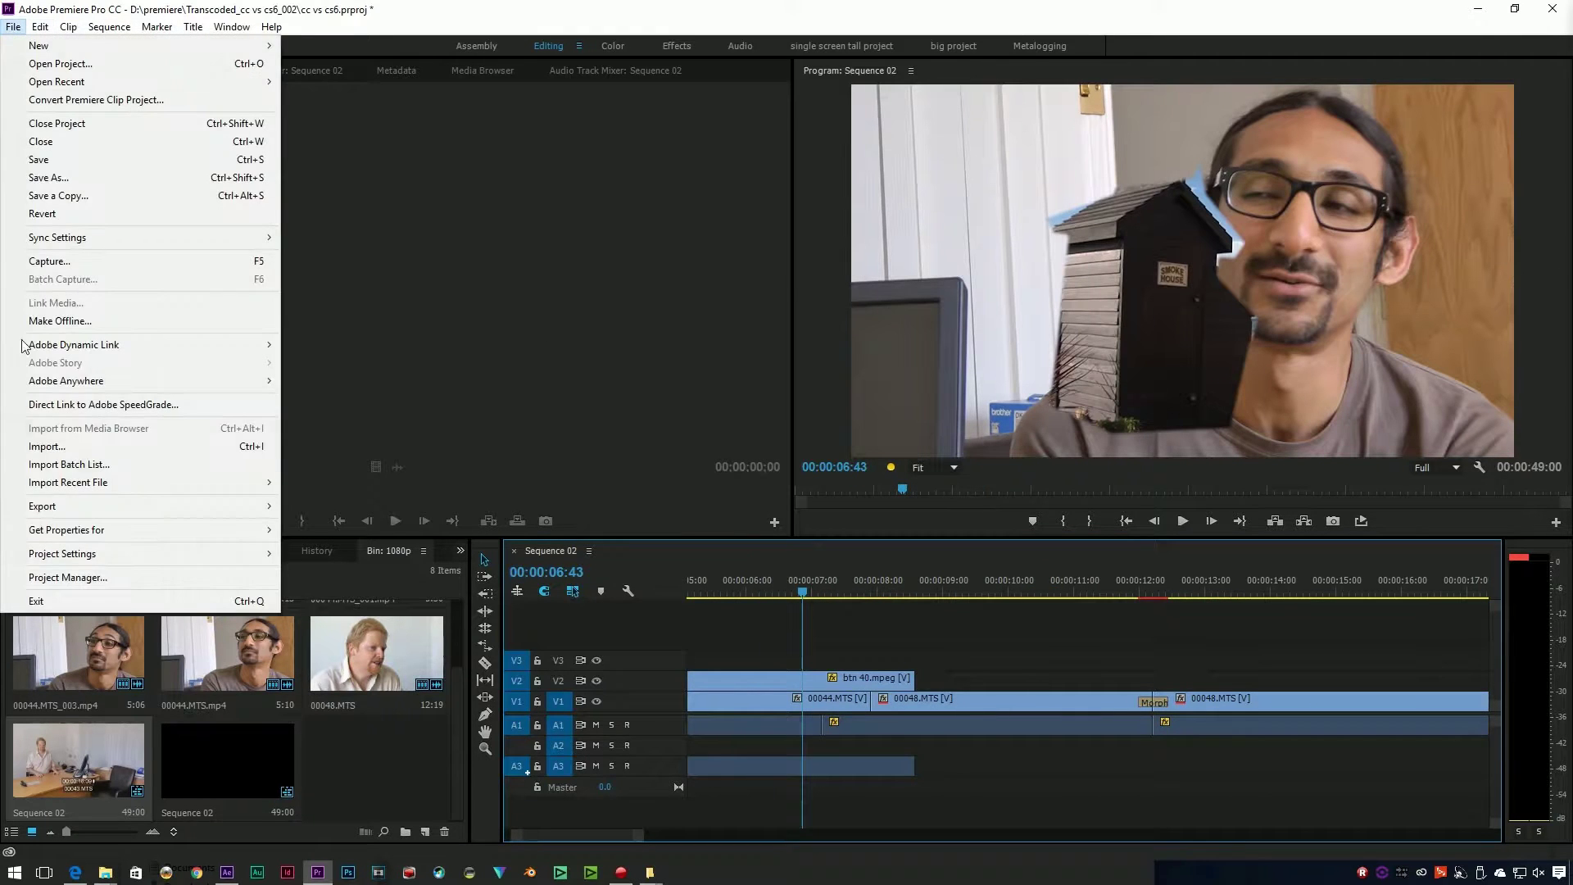
mouse_move(116, 512)
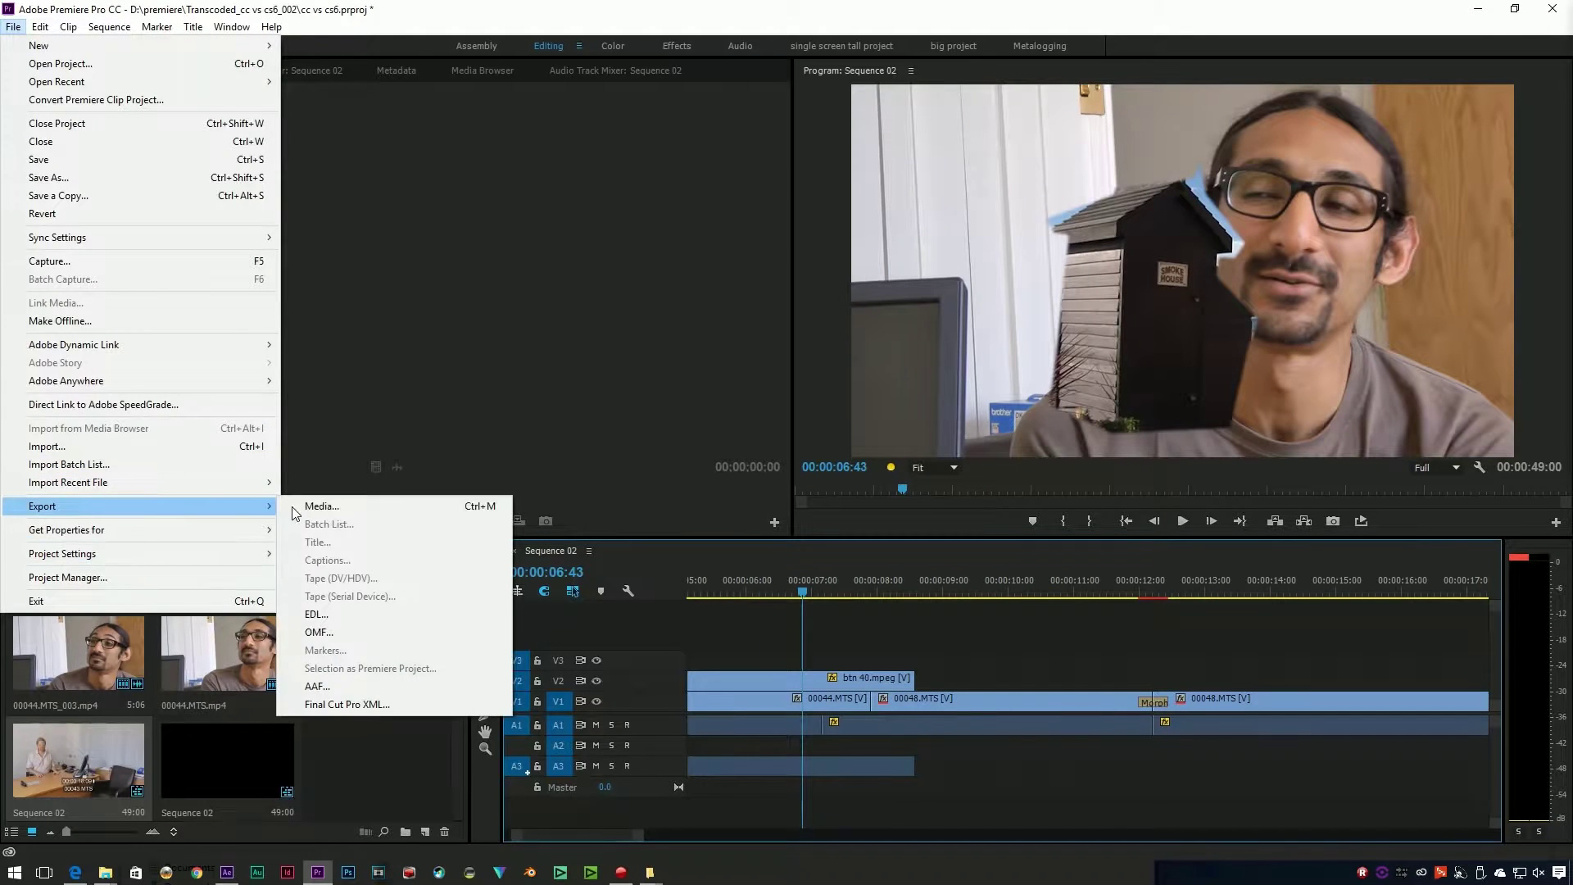
left_click(321, 506)
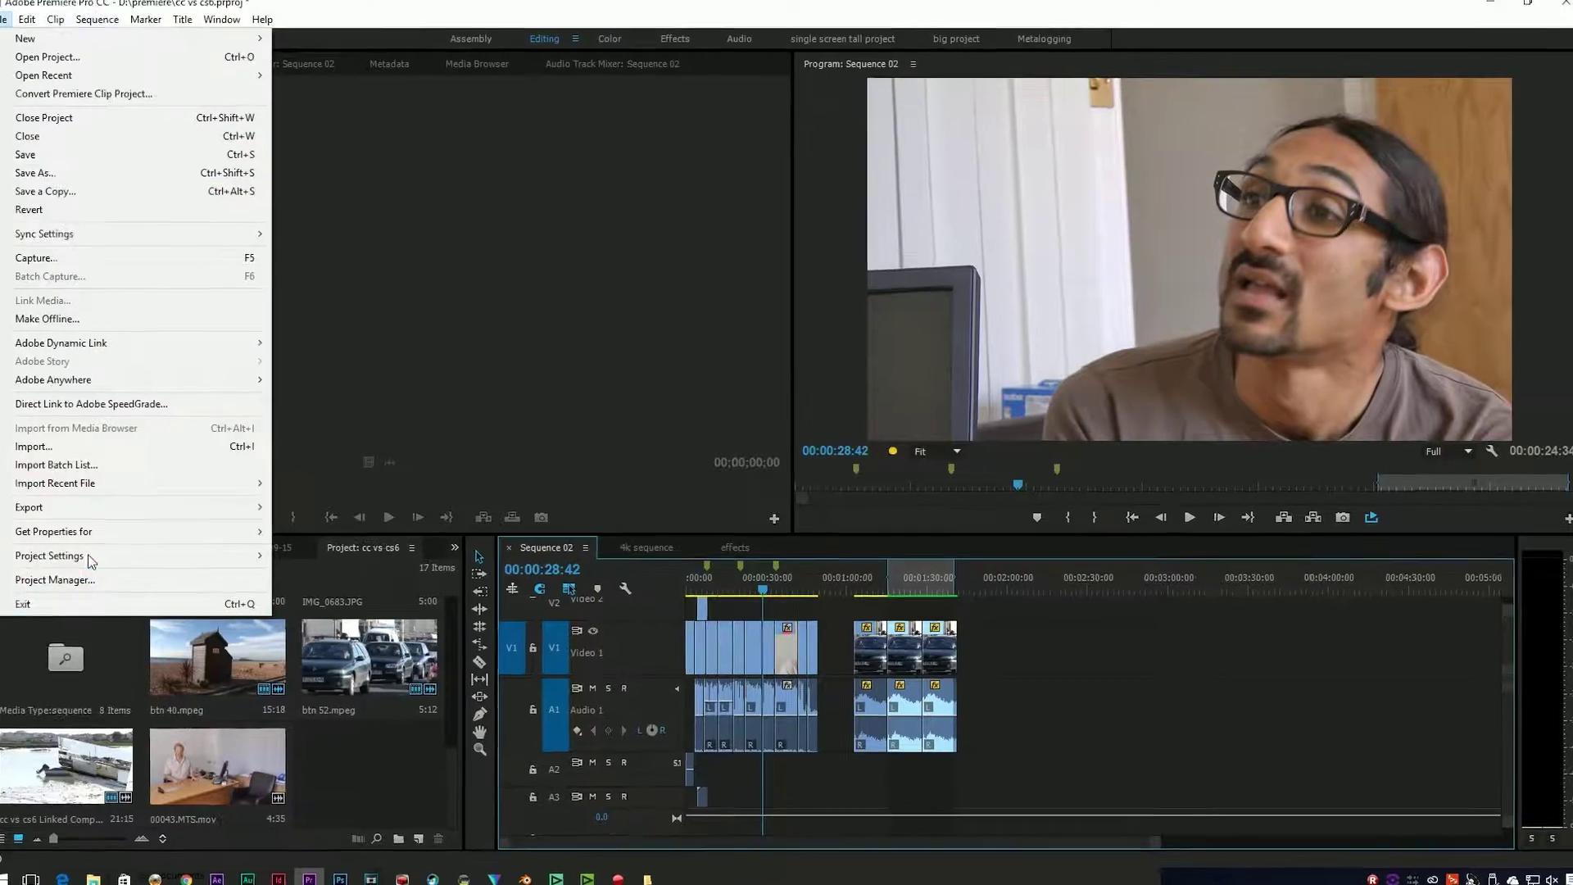
mouse_move(266, 551)
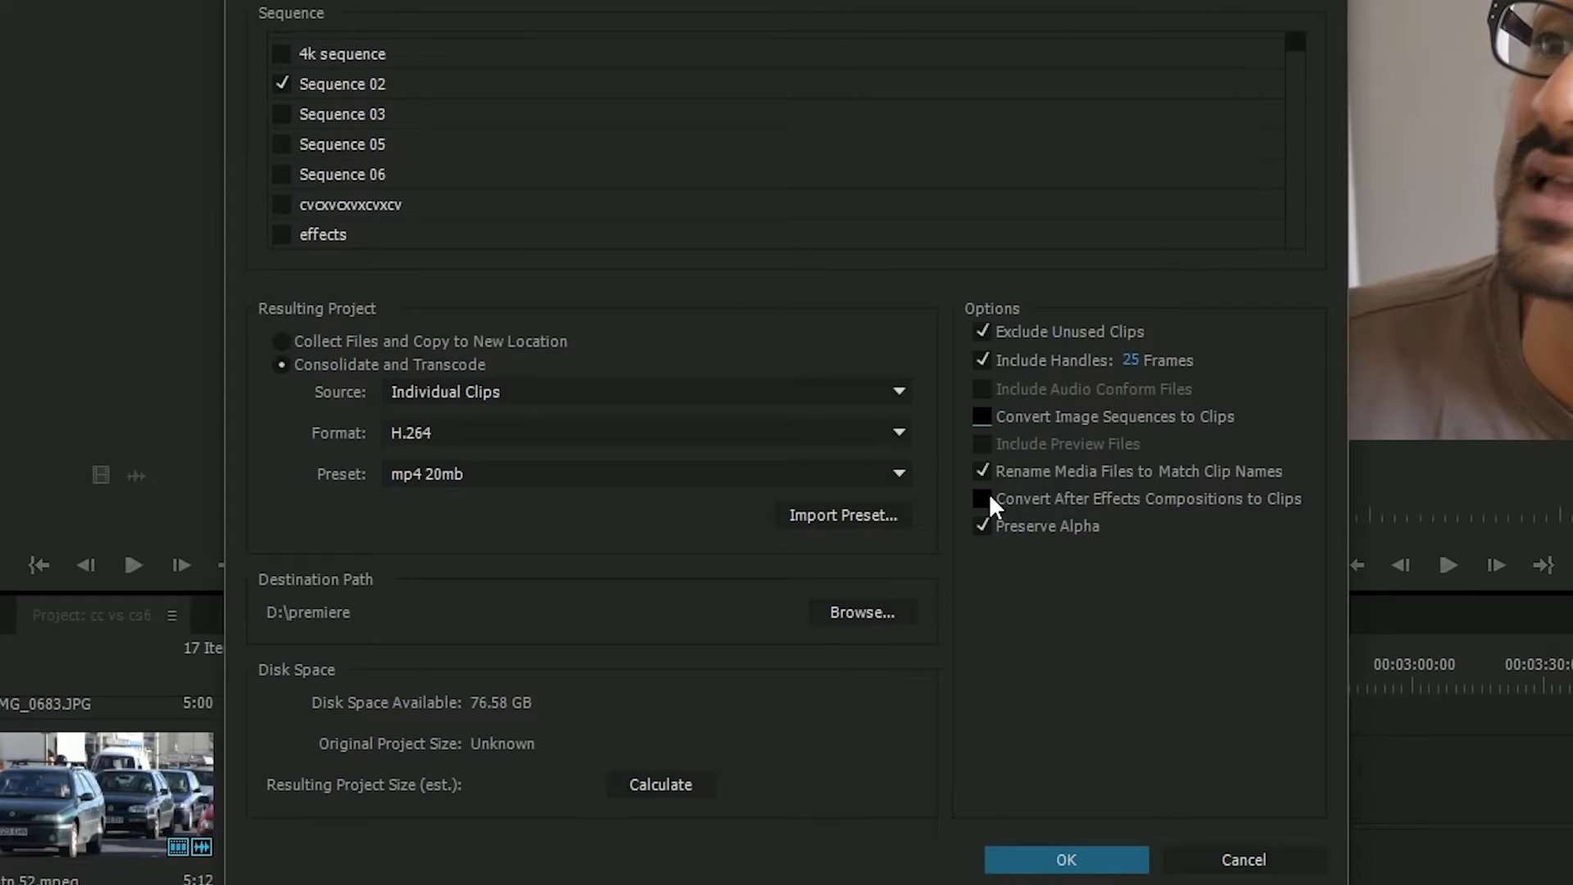
Tick Convert After Effects Compositions to Clips for the H.264 mp4 20mb transcode.
left_click(989, 497)
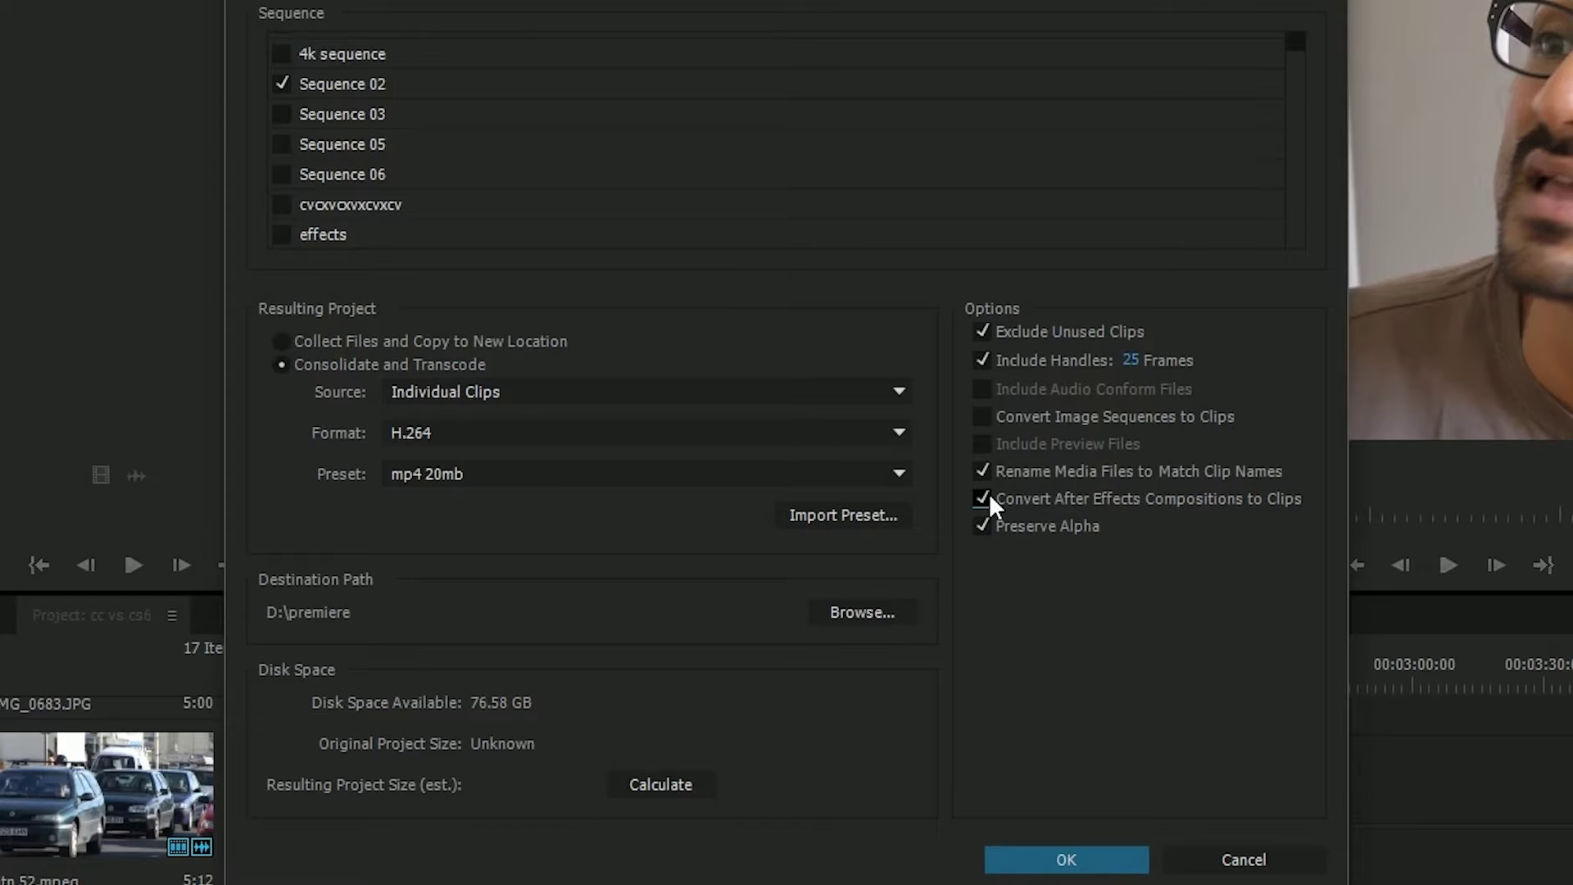